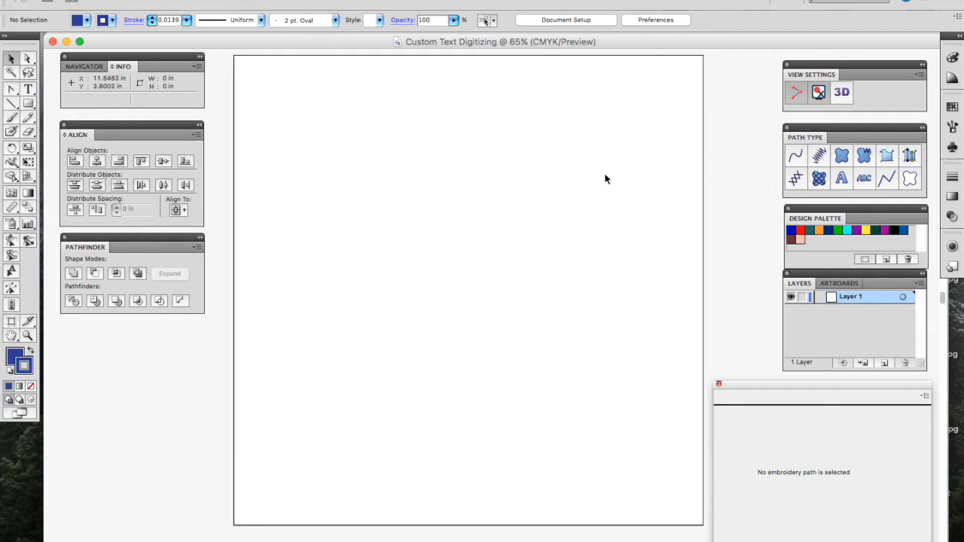
- Draw a horizontal line about 8.95 in long in the artboard's upper part and convert it to embroidery text
key("backslash")
left_click_drag(347, 181, 629, 182)
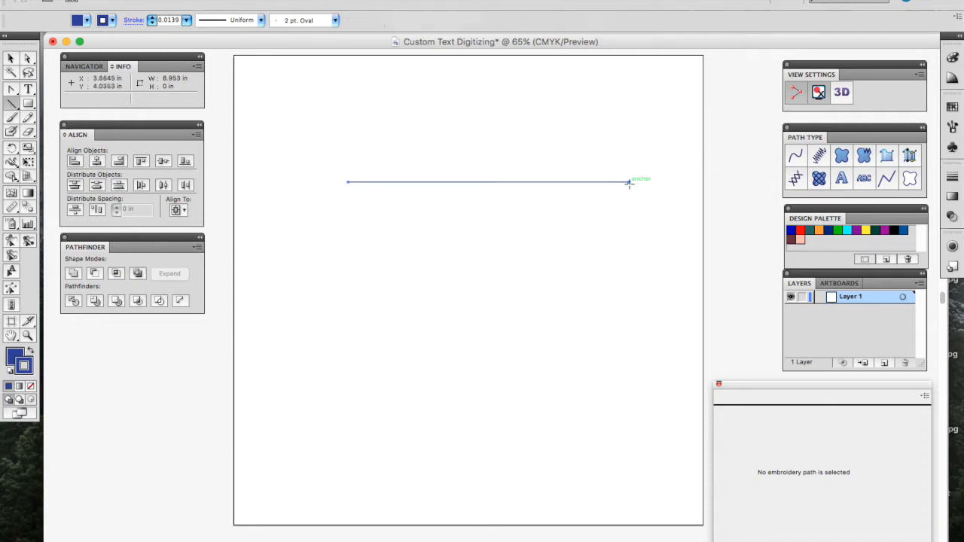
key("v")
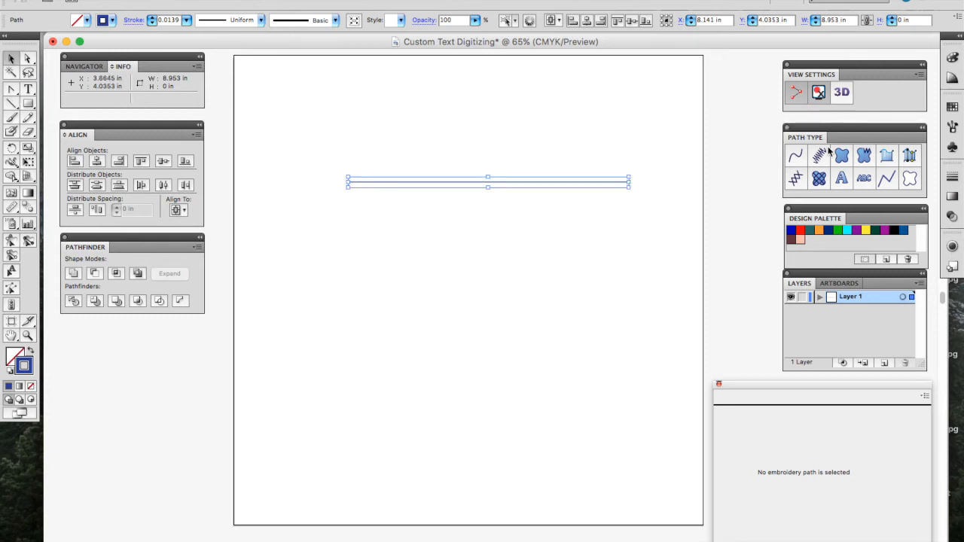
left_click(843, 179)
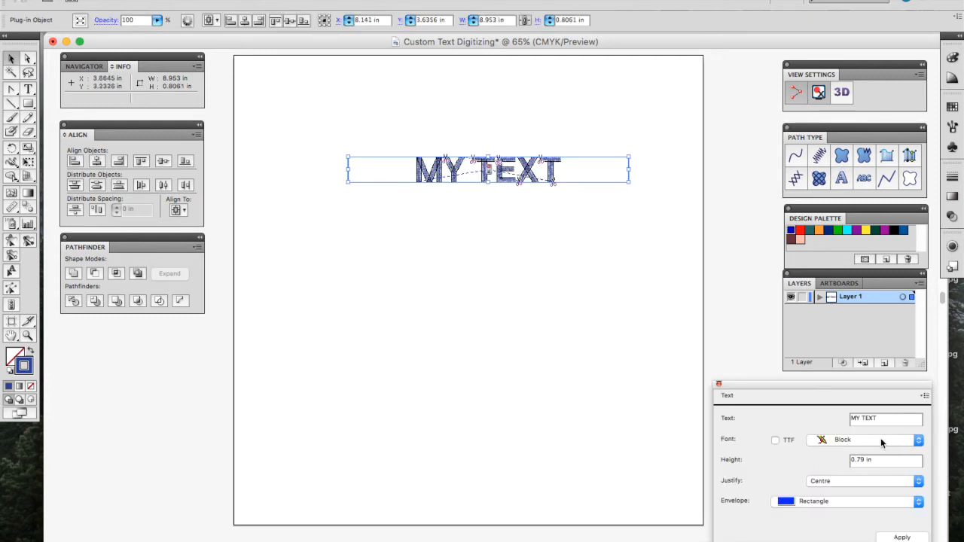
- Browse the full list of embroidery fonts available for the text without changing the font
left_click(878, 441)
scroll(874, 447, "down", 20)
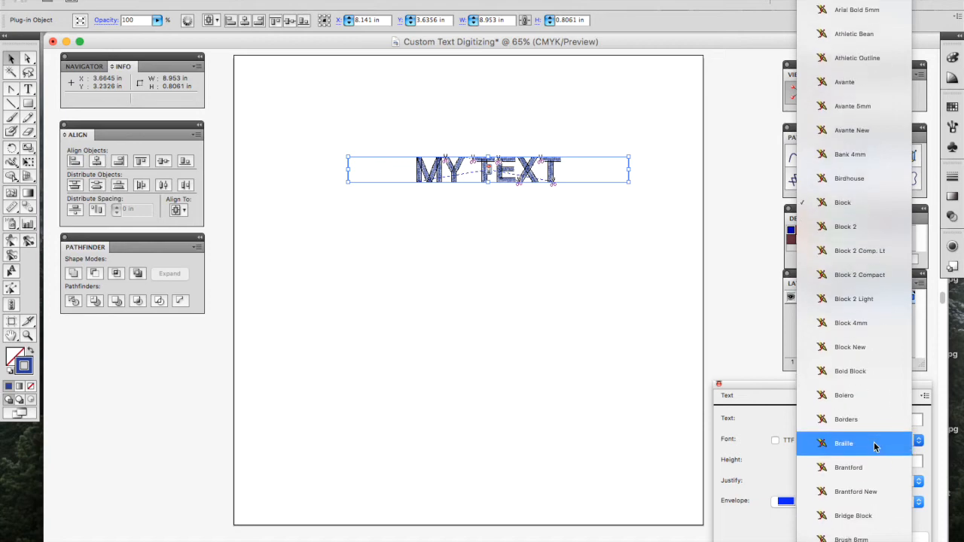
scroll(874, 447, "down", 10)
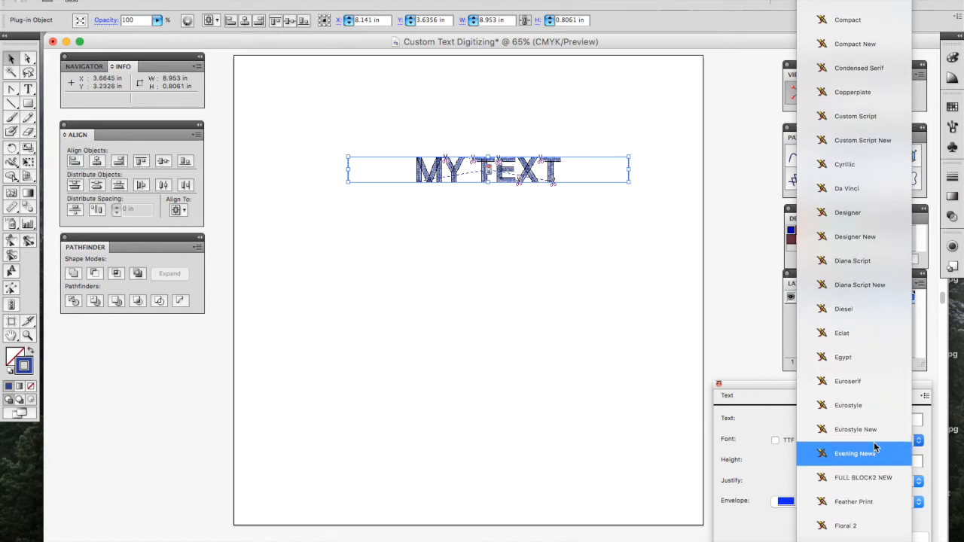
scroll(874, 442, "down", 20)
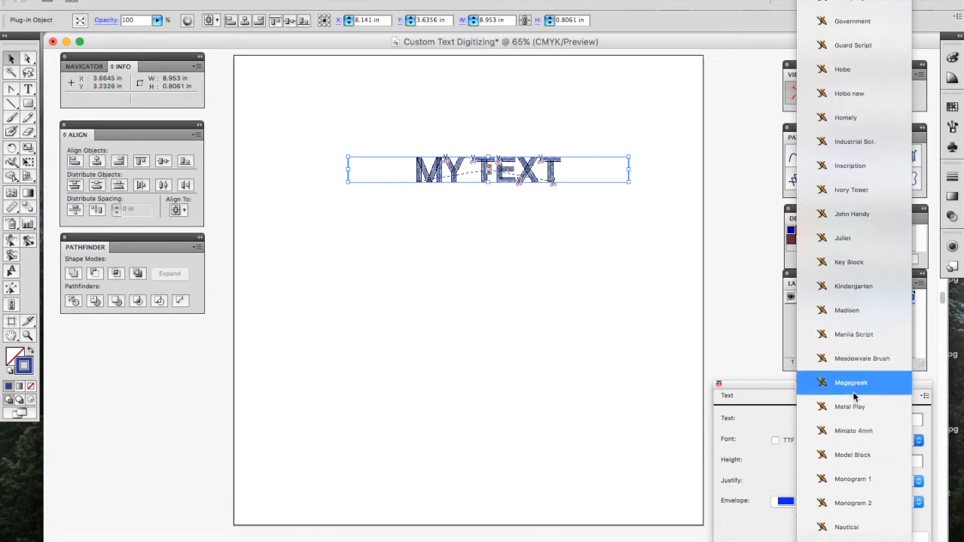
scroll(854, 396, "down", 2)
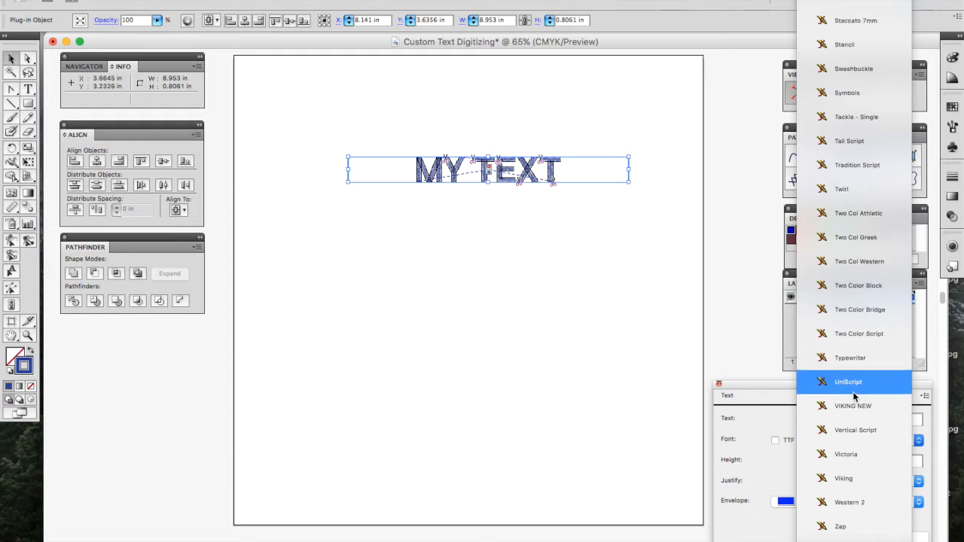
scroll(851, 422, "up", 20)
scroll(849, 215, "up", 10)
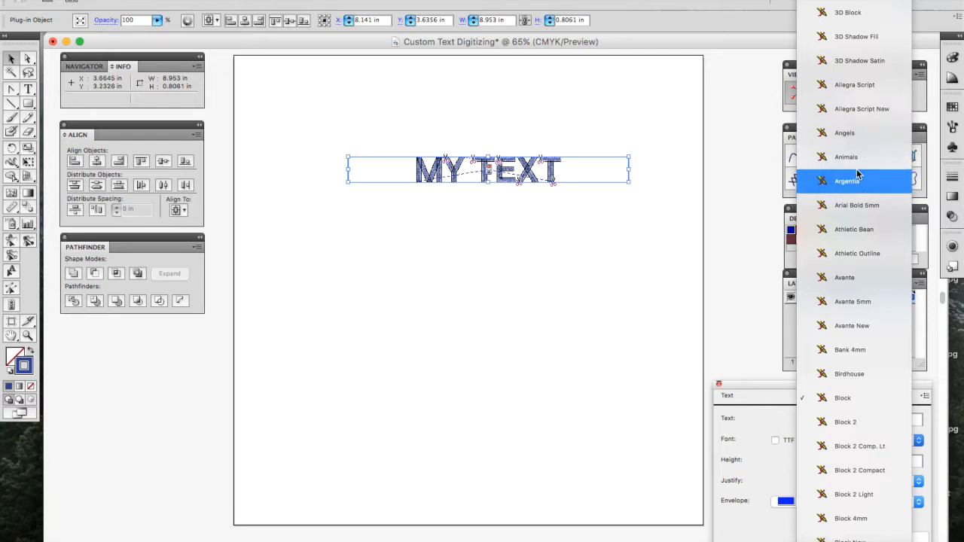
scroll(857, 174, "down", 10)
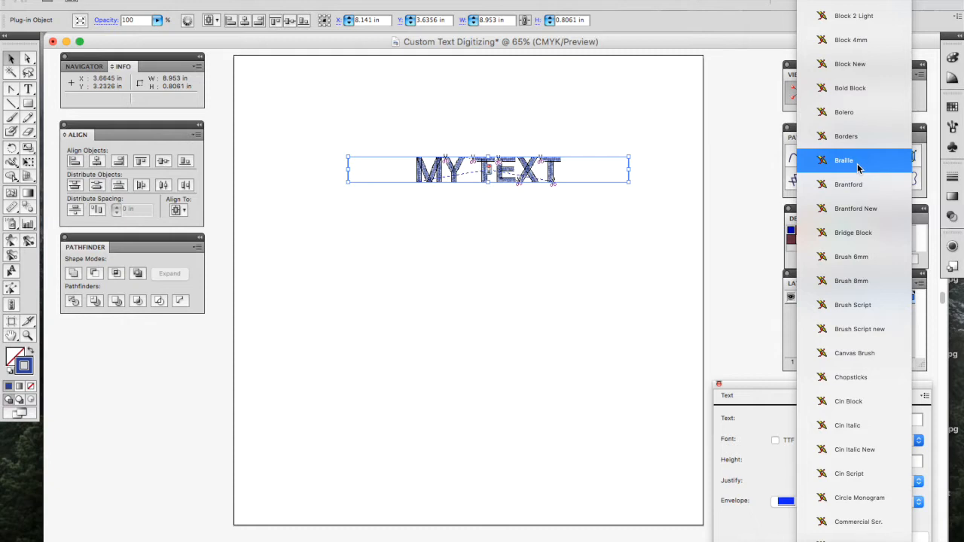
scroll(838, 304, "down", 10)
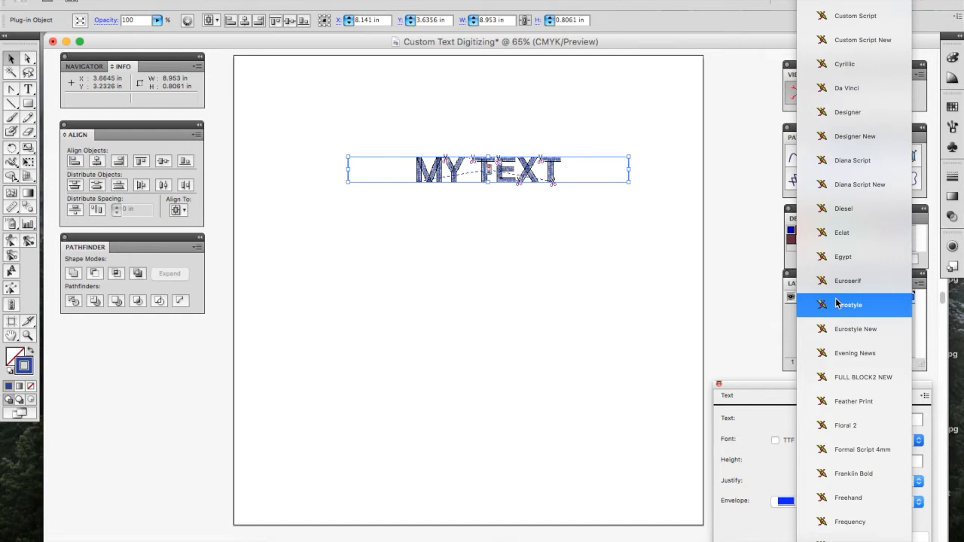
scroll(838, 304, "down", 20)
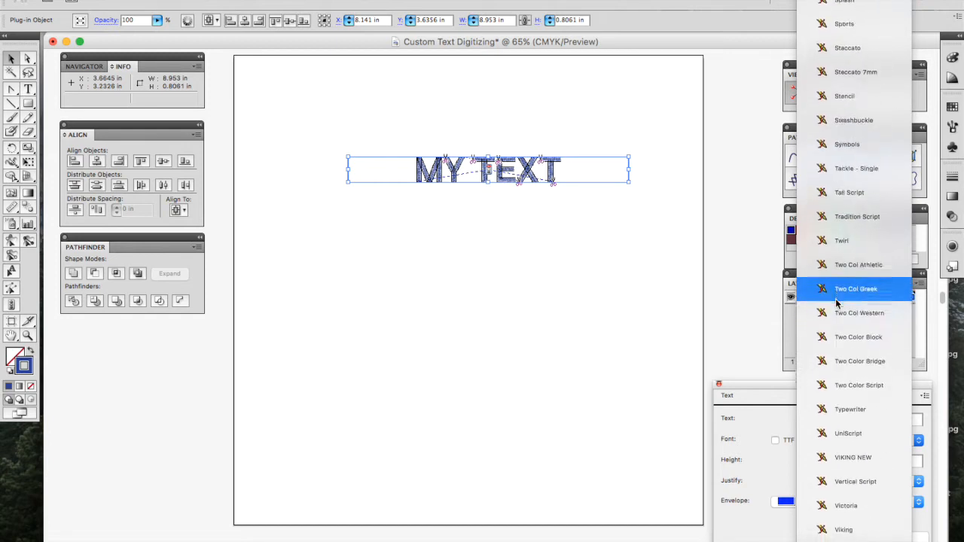
scroll(833, 299, "down", 2)
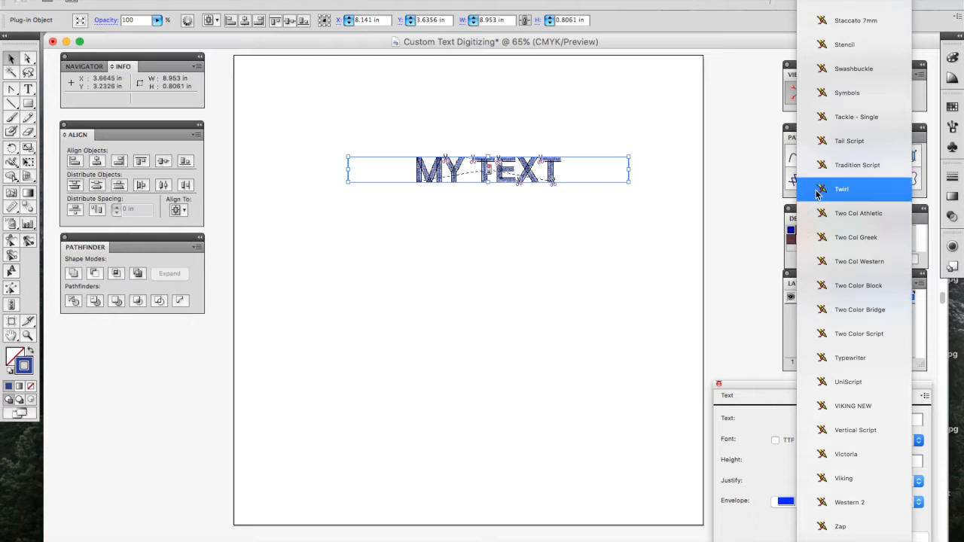
scroll(815, 194, "up", 20)
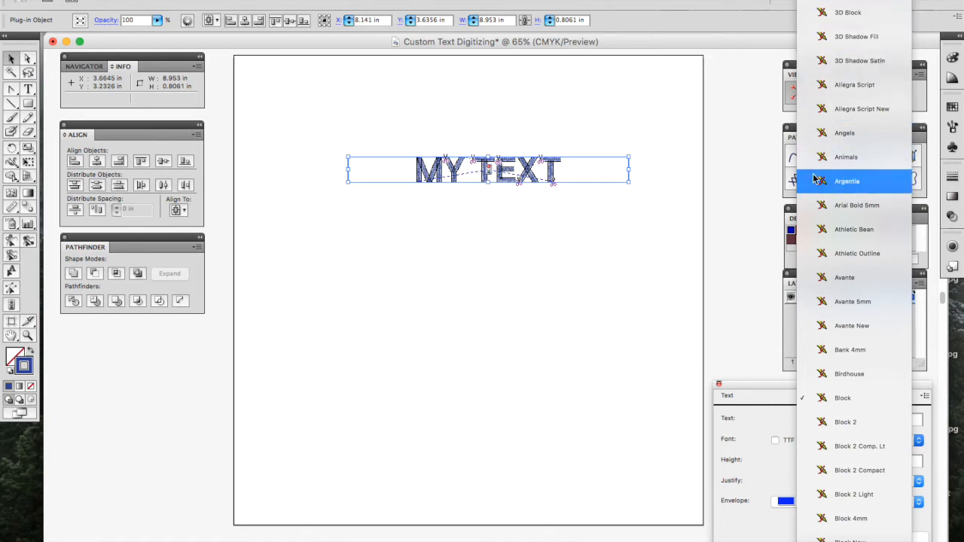
scroll(833, 207, "down", 5)
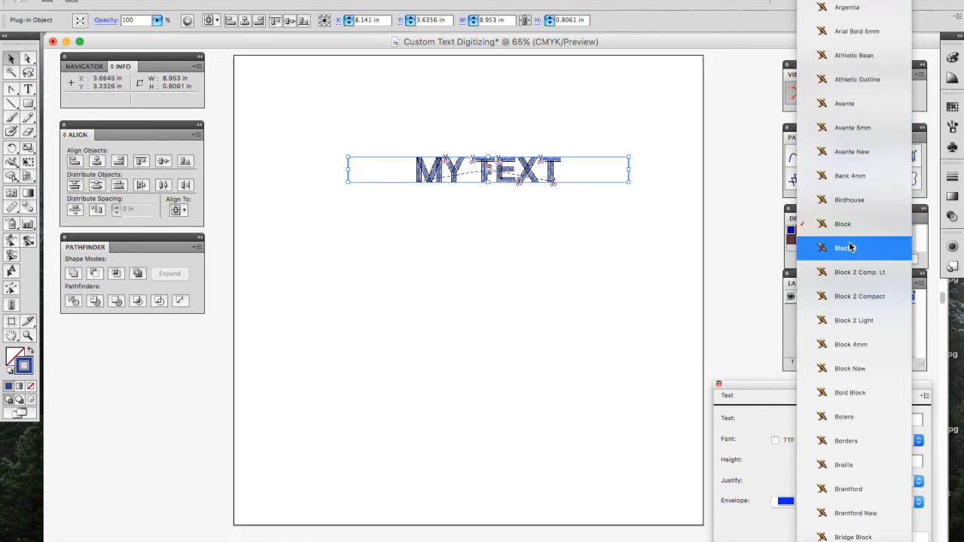
scroll(849, 247, "down", 4)
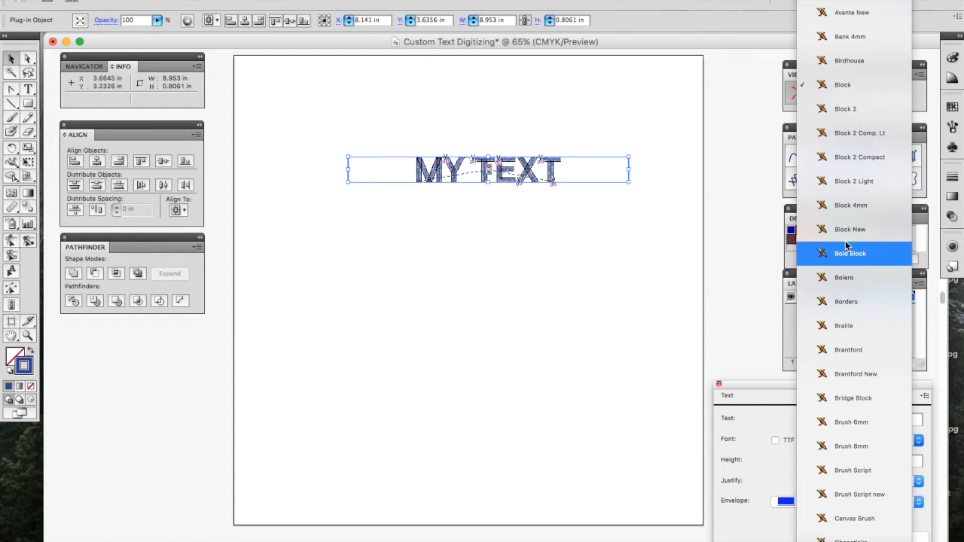
scroll(847, 244, "down", 20)
scroll(849, 241, "up", 20)
scroll(849, 242, "down", 20)
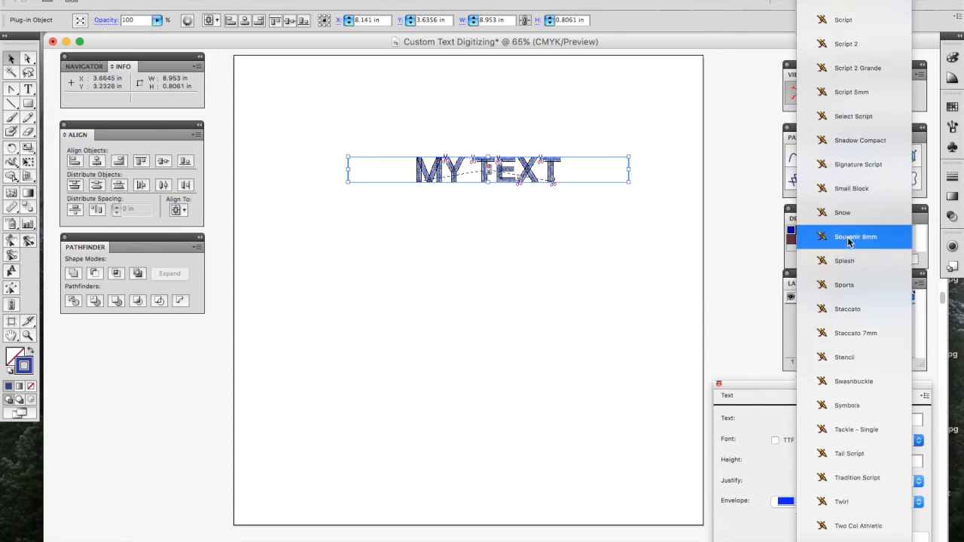
scroll(849, 241, "down", 3)
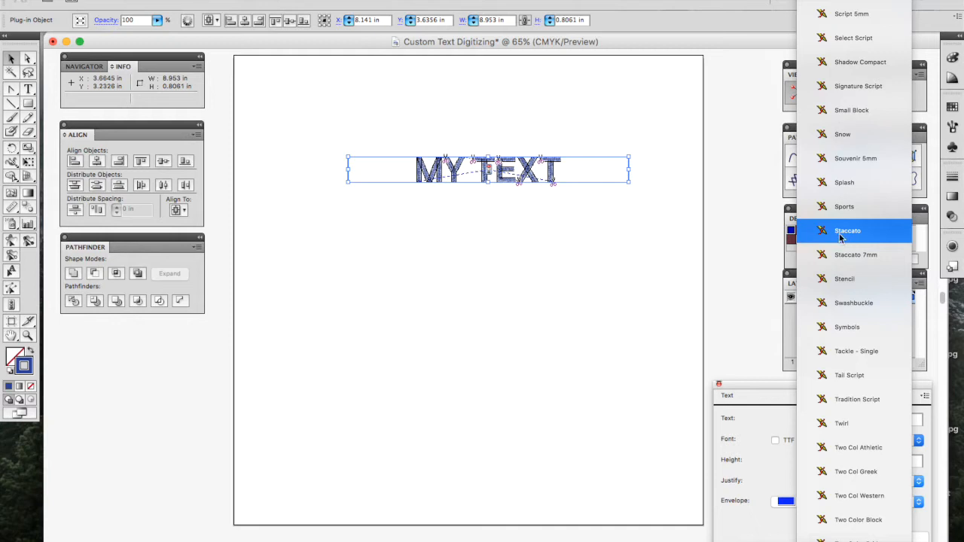
left_click(591, 211)
left_click_drag(641, 125, 161, 355)
key("Delete")
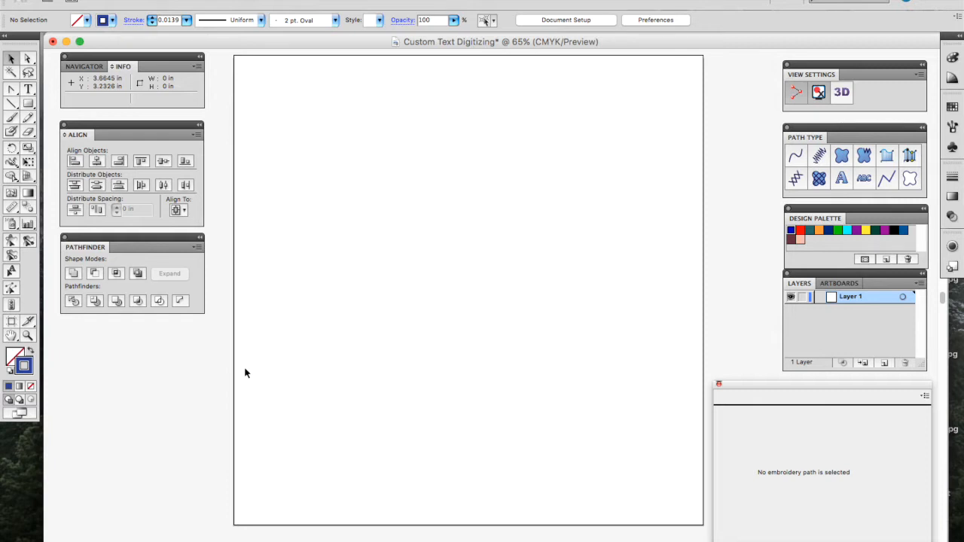
key("super+z")
- Examine the stitch construction of the letters in the MY TEXT lettering up close, especially the first T
key("backslash")
key("equal")
key("super+equal")
key("super+equal")
key("super+equal")
key("super+equal")
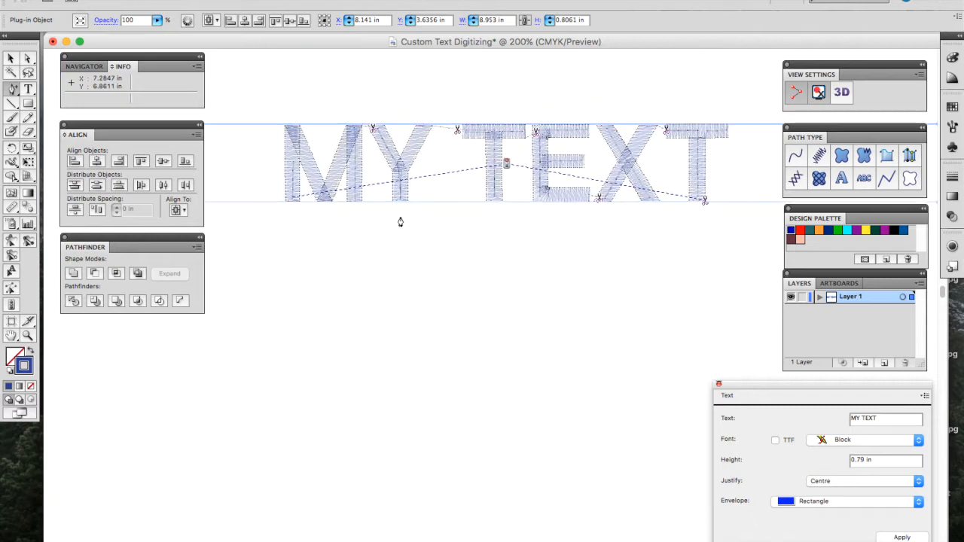
key("v")
key("super+equal")
key("super+equal")
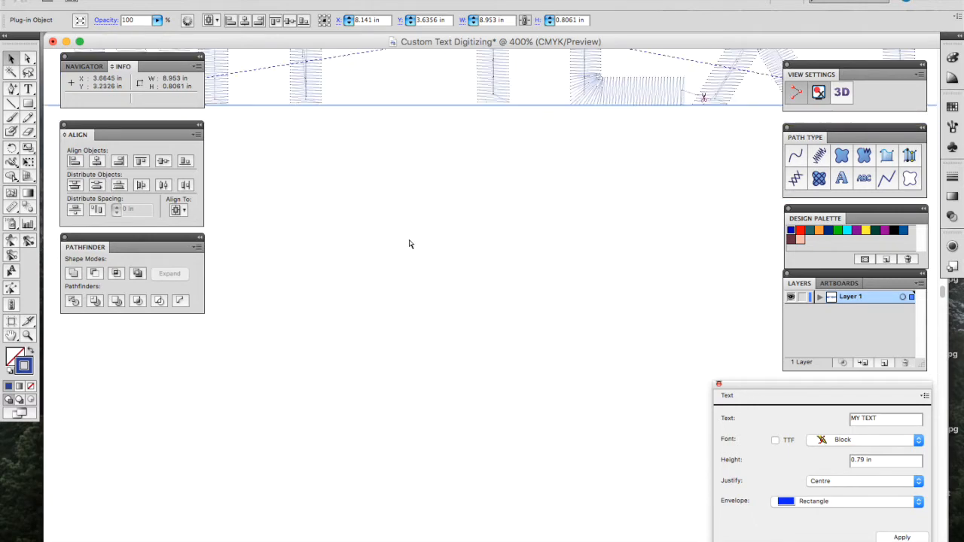
key("super+equal")
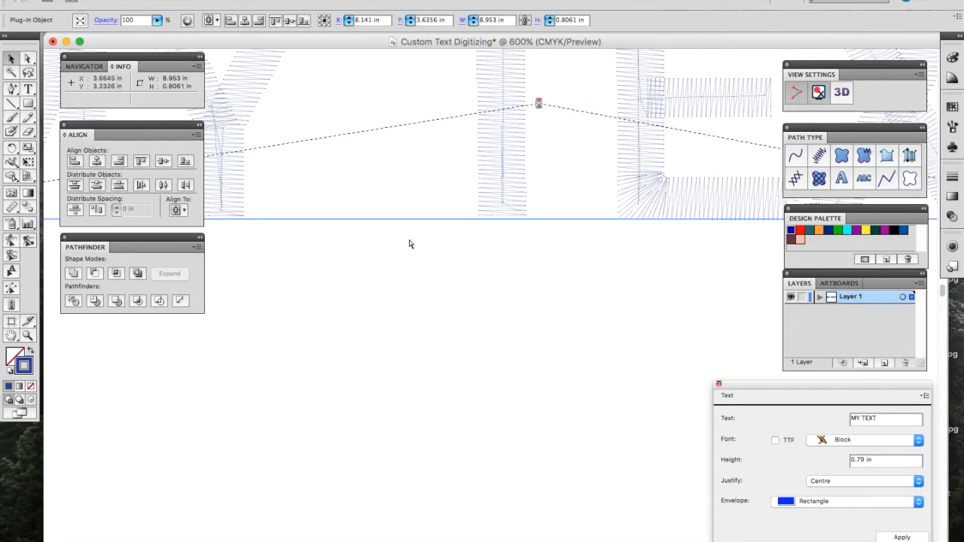
scroll(409, 238, "right", 8)
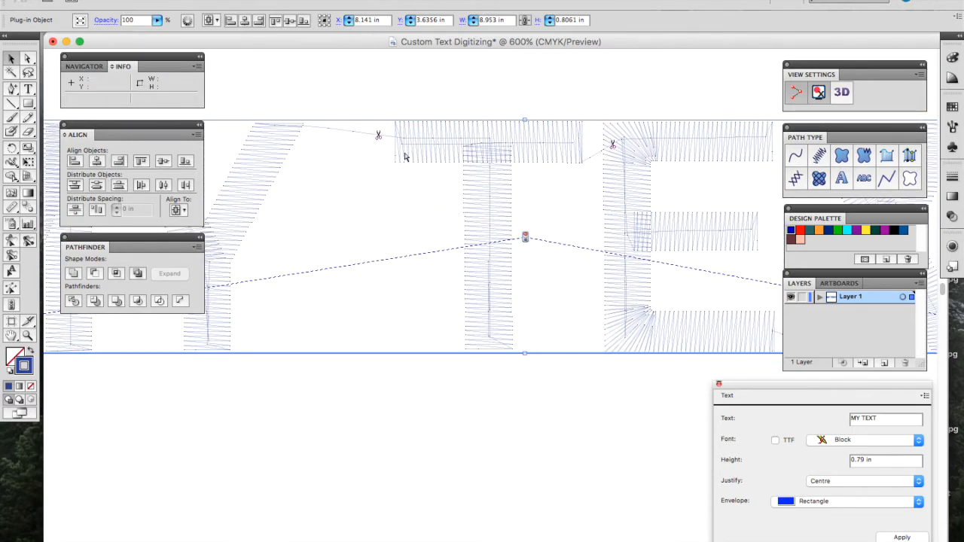
key("super+equal")
key("super+equal")
scroll(403, 155, "up", 5)
scroll(404, 151, "up", 1)
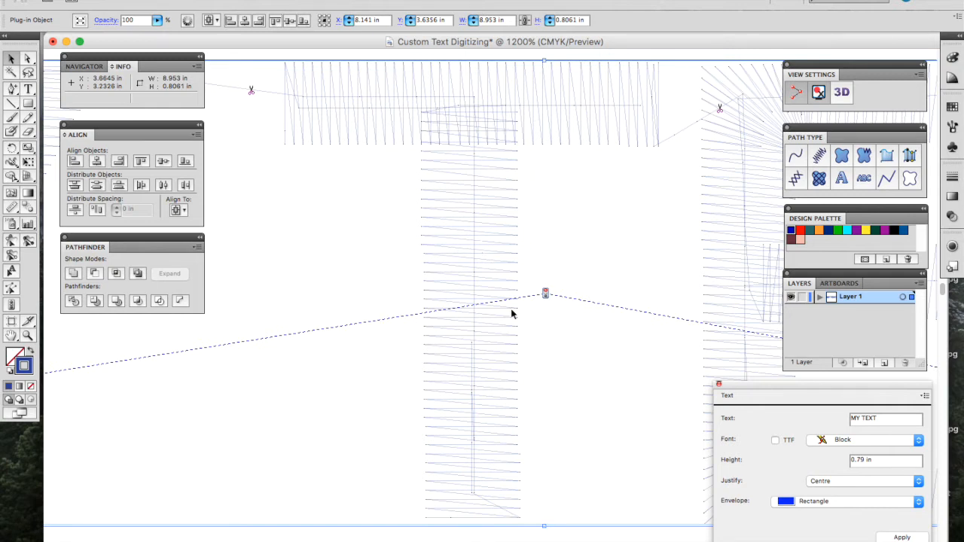
- Change the embroidery text to a single T, set its justification to Fill Box, and apply
key("super+0")
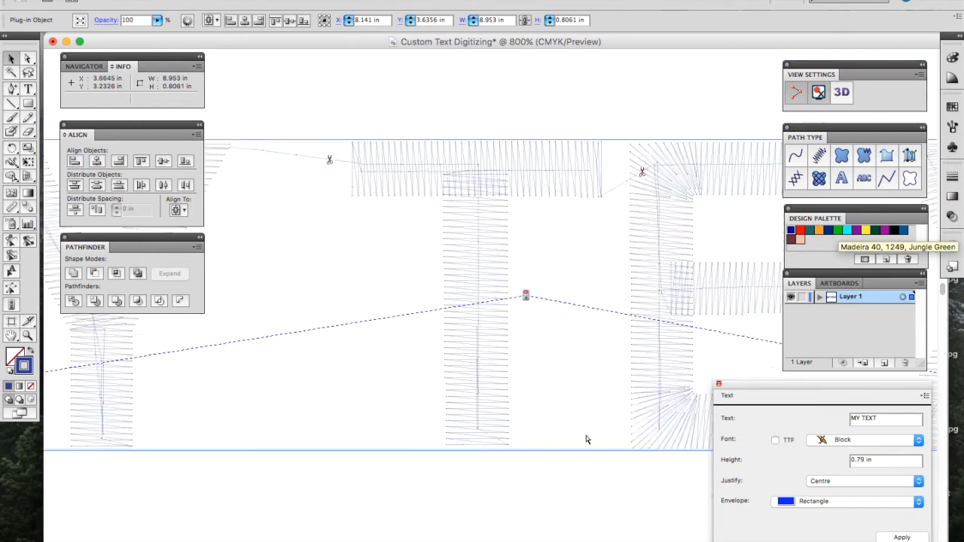
triple_click(893, 418)
key("BackSpace")
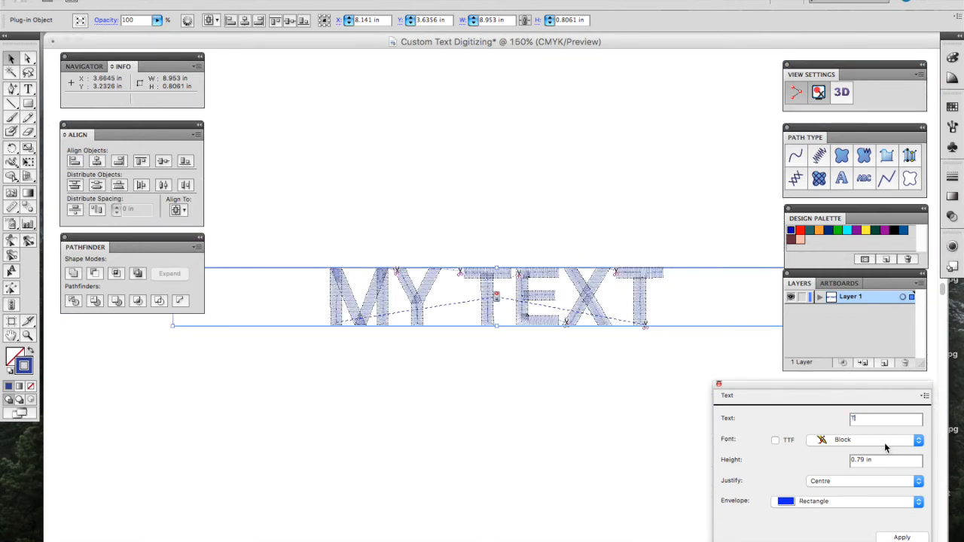
left_click(863, 480)
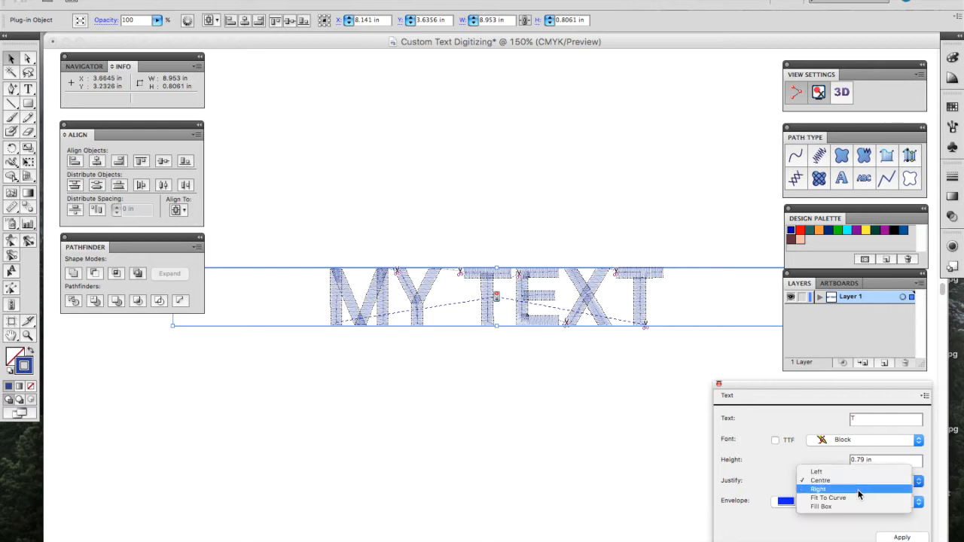
left_click(859, 506)
left_click(902, 537)
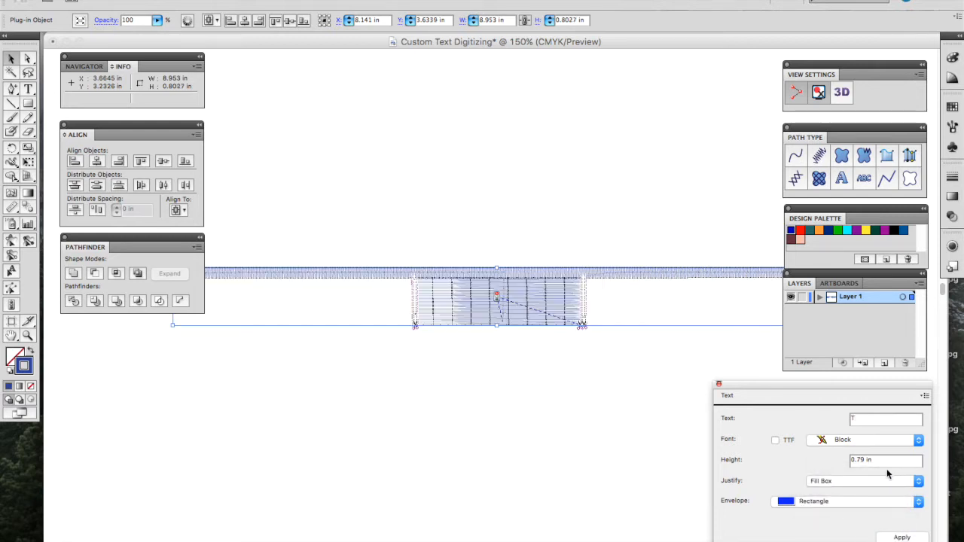
- Unlink the width and height proportions and set the letter T to 1 in wide by 1 in high
triple_click(883, 459)
left_click(501, 21)
left_click(525, 20)
double_click(501, 20)
type("3")
key("Return")
double_click(509, 20)
type("1")
key("Return")
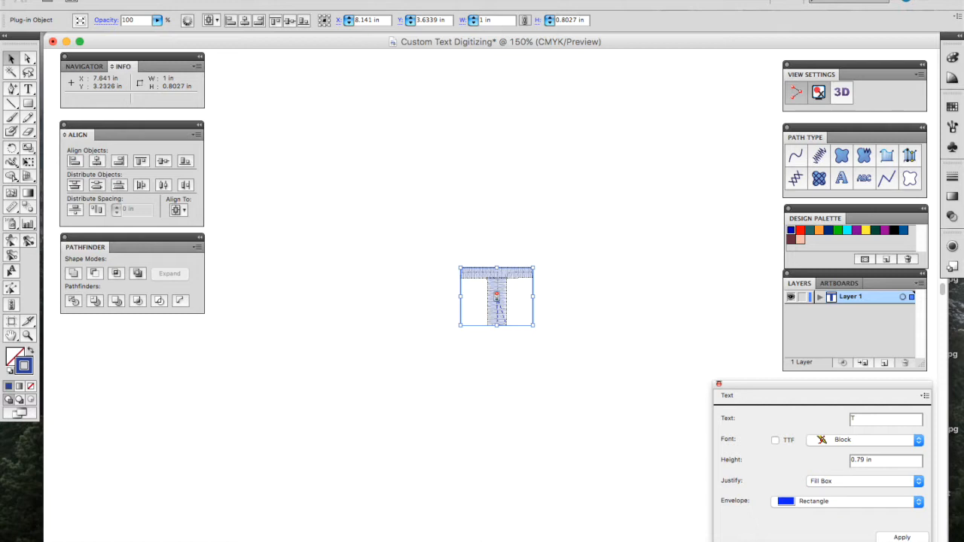
double_click(569, 21)
type("1")
key("Return")
- Examine the T's stitches up close and in the 3D view at 400%, including the crossbar and stem
key("super+equal")
key("super+equal")
key("super+equal")
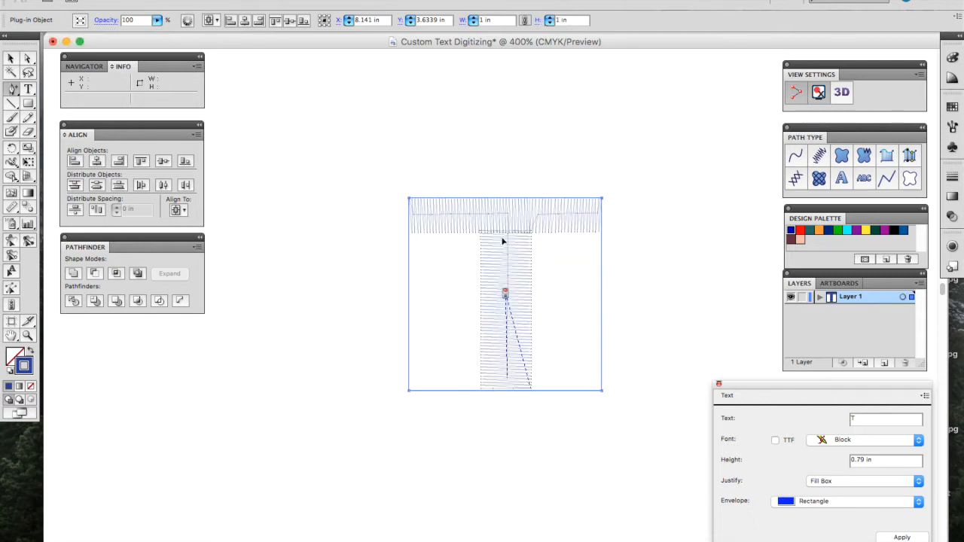
key("super+equal")
key("super+equal")
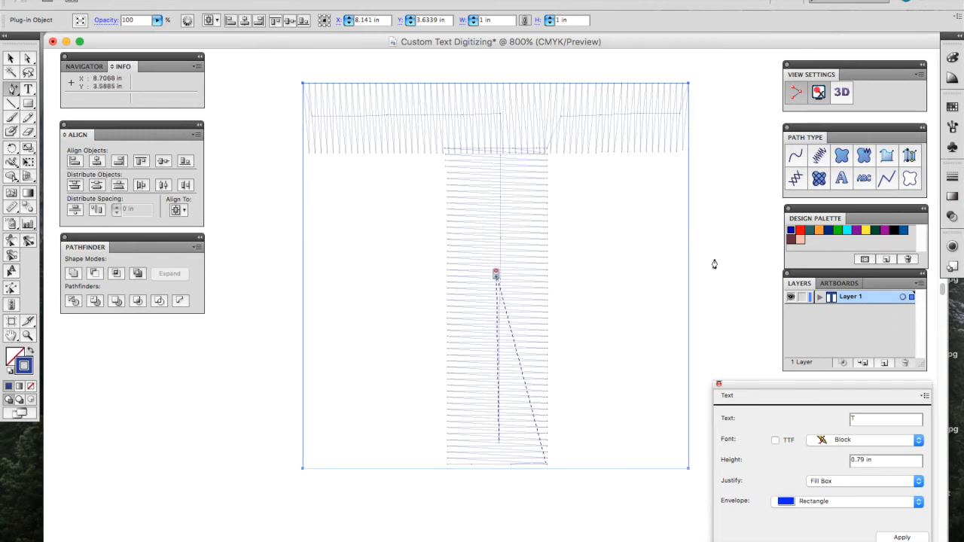
left_click(842, 92)
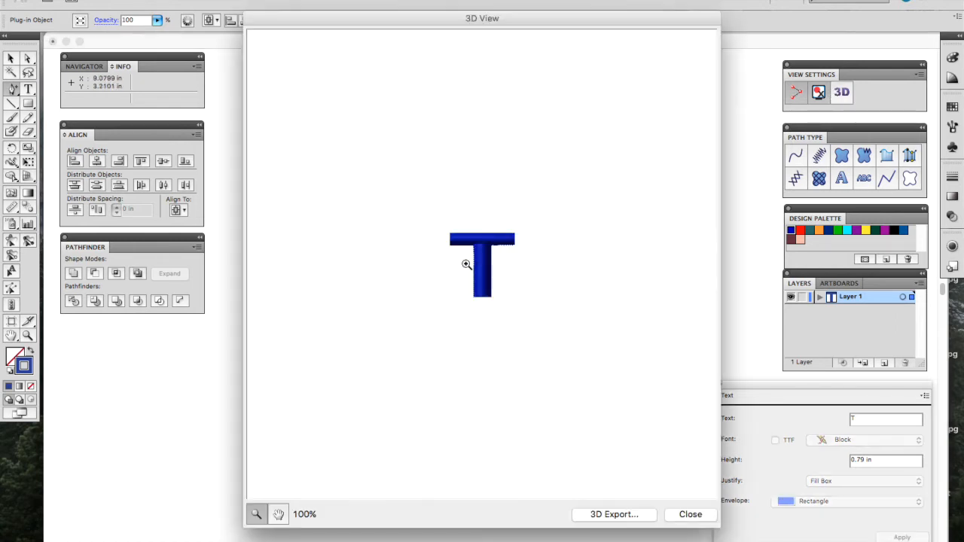
left_click(483, 252)
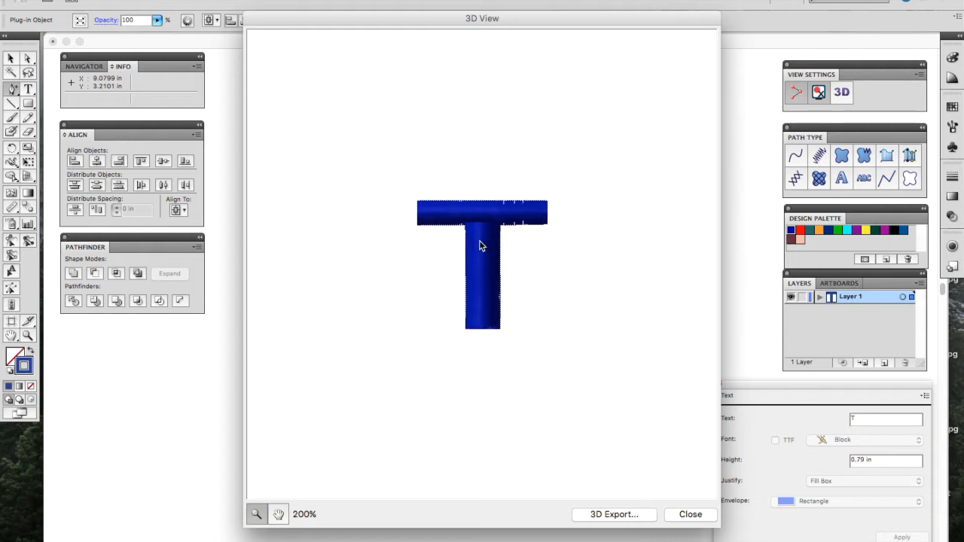
left_click(486, 238)
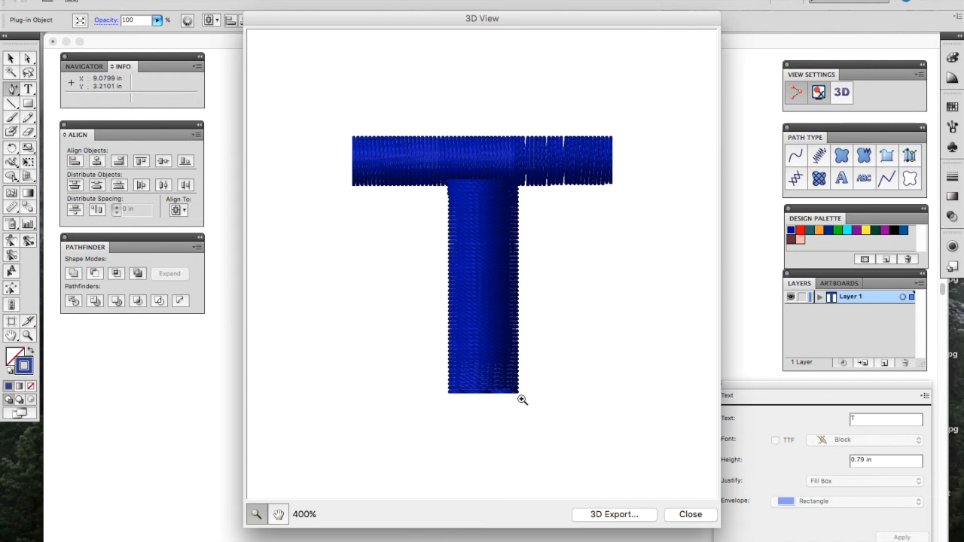
left_click(689, 514)
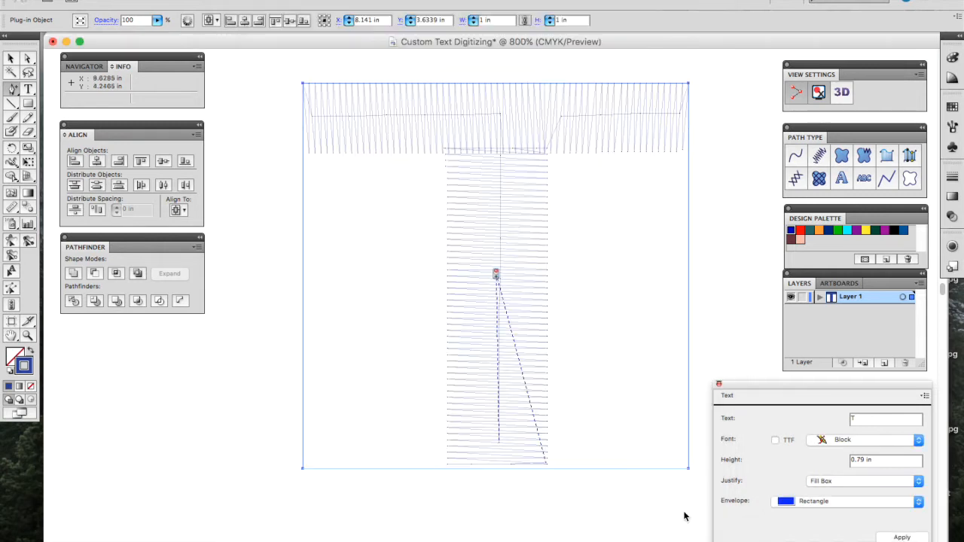
key("super+minus")
key("super+minus")
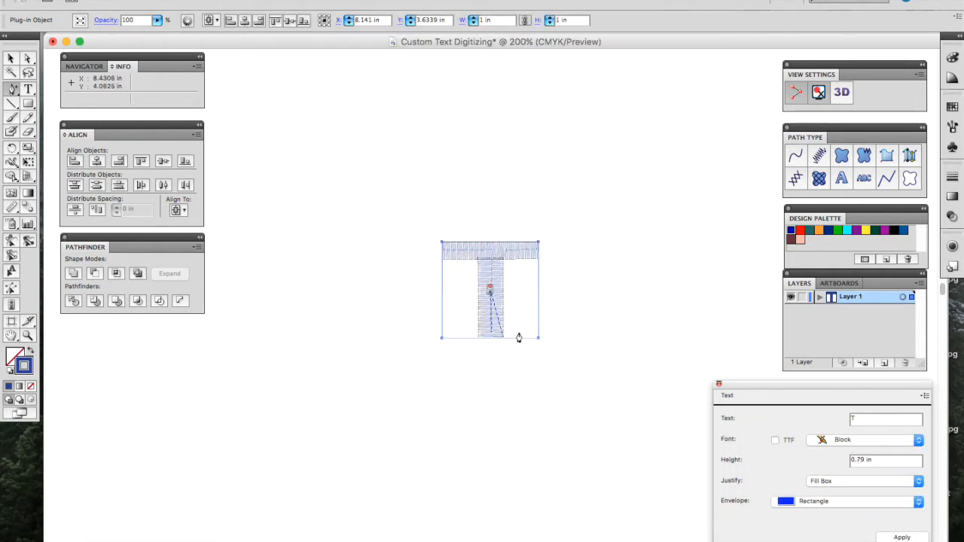
- Delete the embroidery letter T from the artboard and activate the Type tool
key("Delete")
key("super+minus")
key("super+minus")
key("super+minus")
scroll(518, 336, "right", 1)
key("super+plus")
key("super+minus")
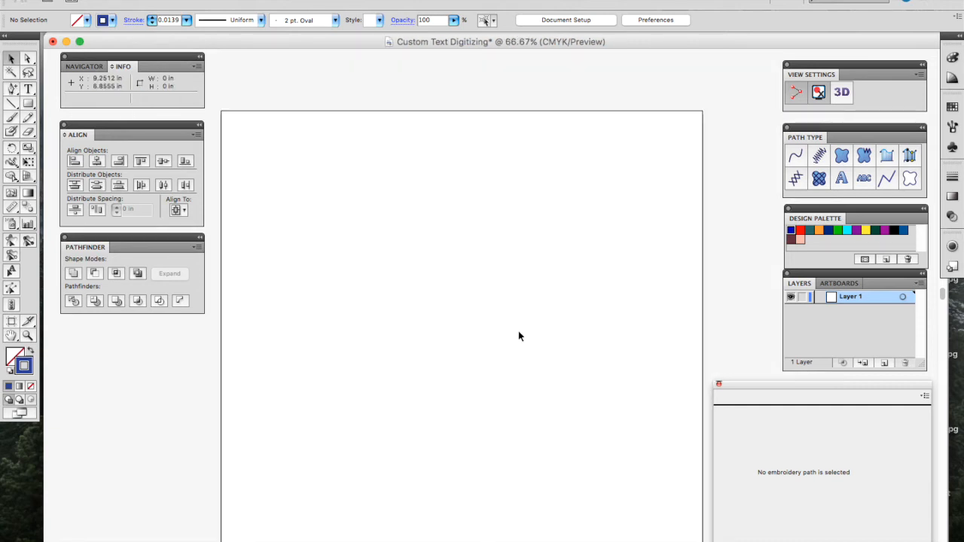
key("t")
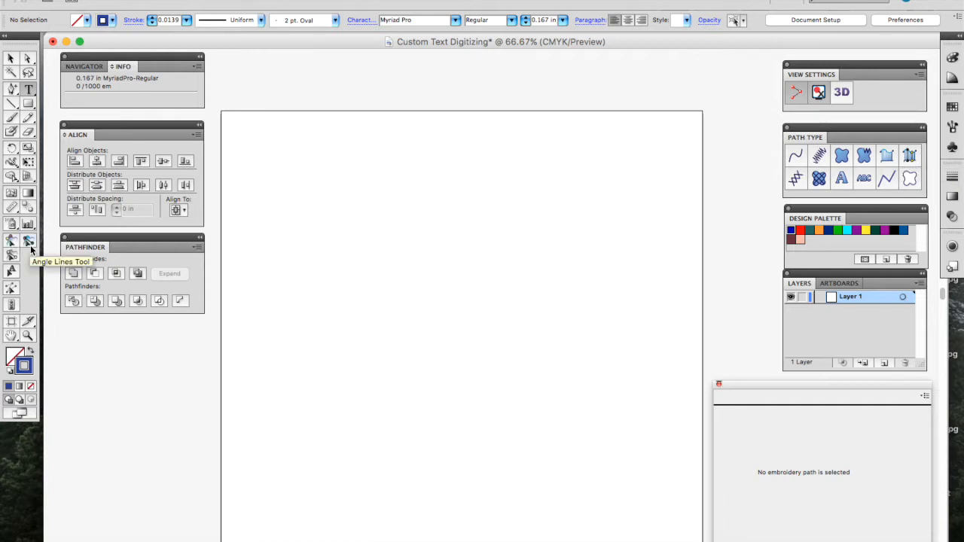
left_click(11, 306)
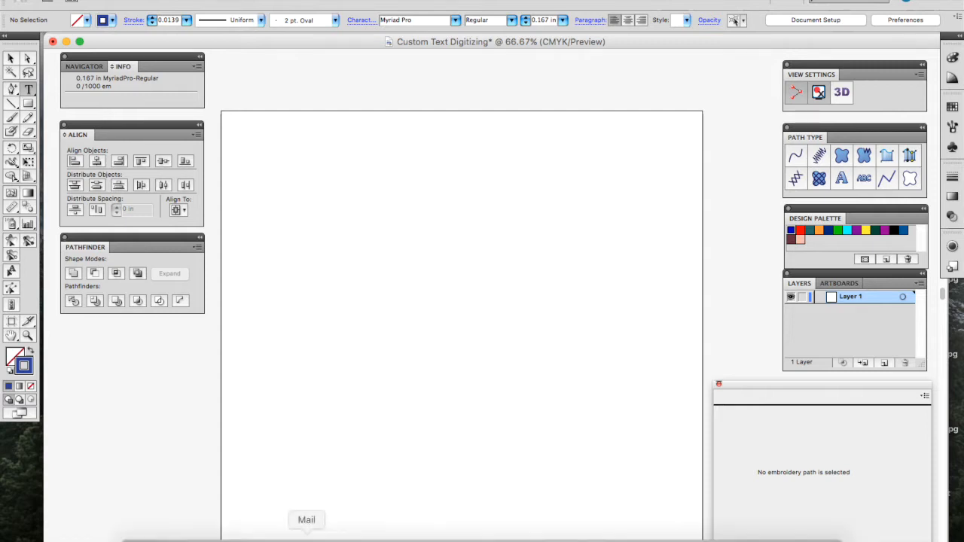
- Switch to Chrome in a window under the work profile and open dafont.com to look over its font listings
right_click(256, 537)
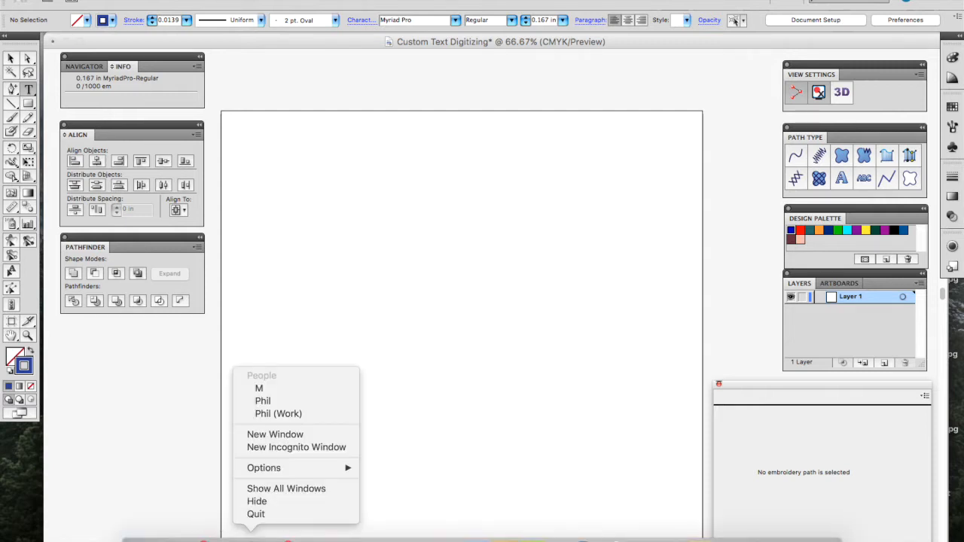
left_click(281, 414)
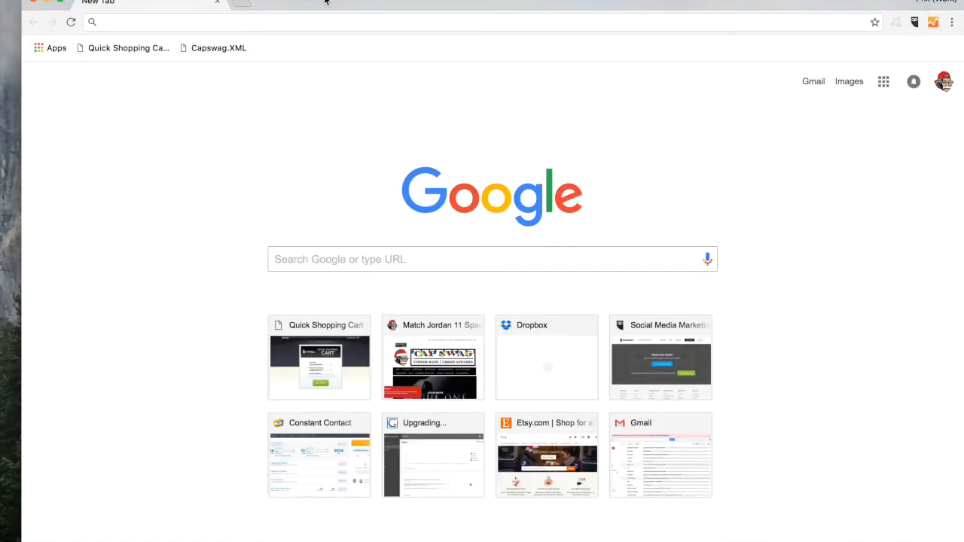
type("dafont.com")
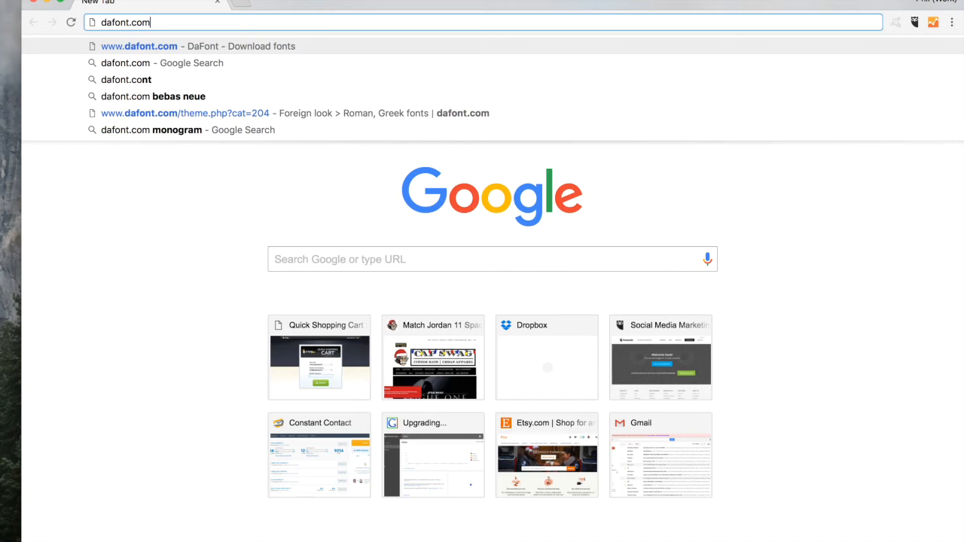
key("Return")
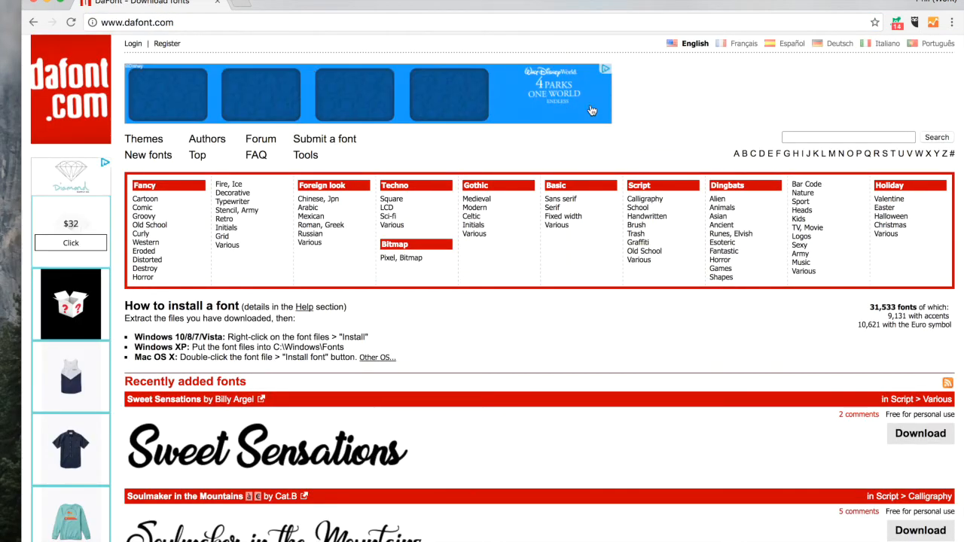
scroll(724, 266, "down", 3)
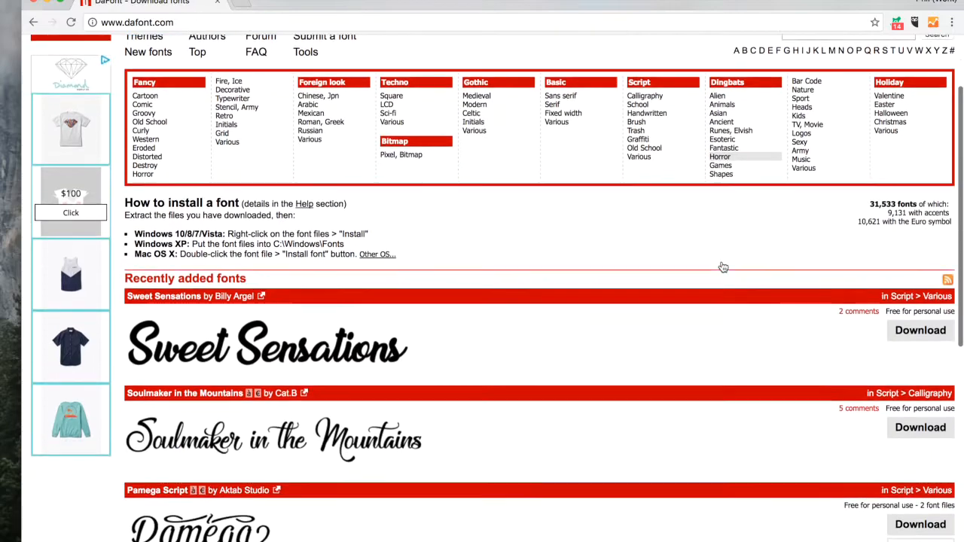
scroll(723, 267, "up", 3)
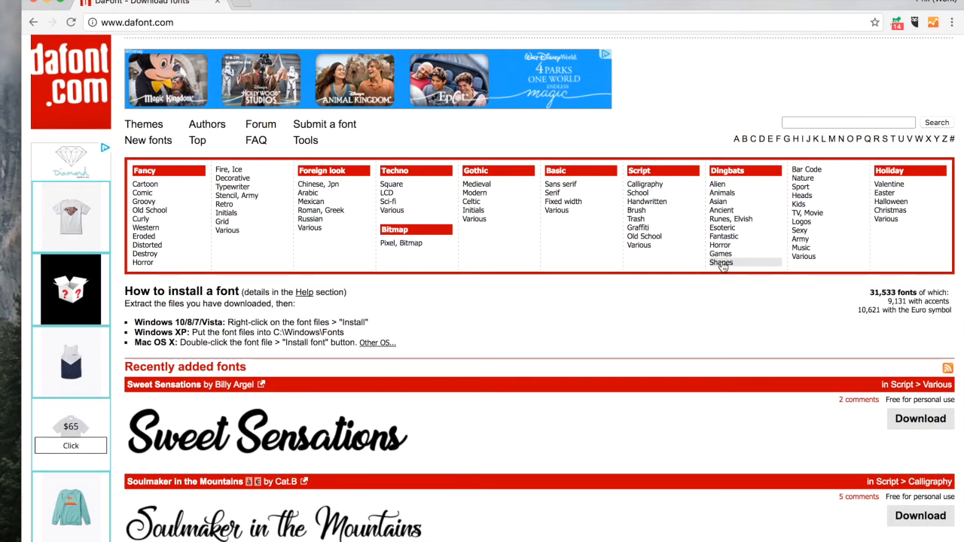
scroll(625, 424, "down", 15)
scroll(625, 424, "up", 15)
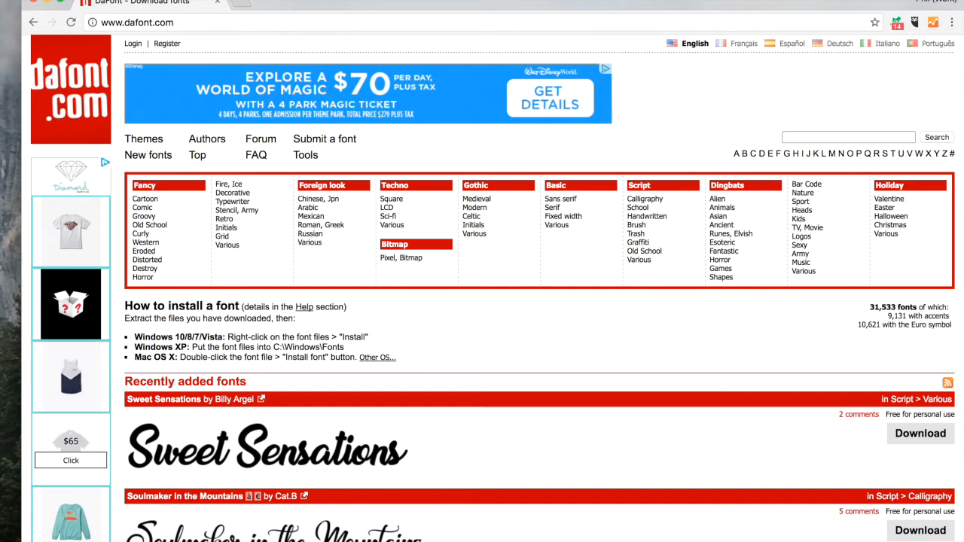
- Search DaFont for the waltograph font
left_click(792, 138)
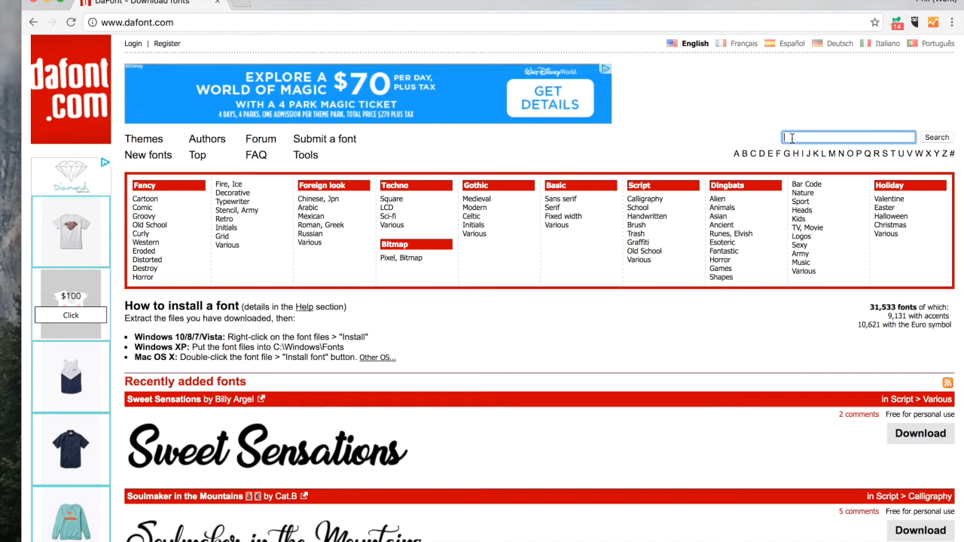
type("waltogrpa")
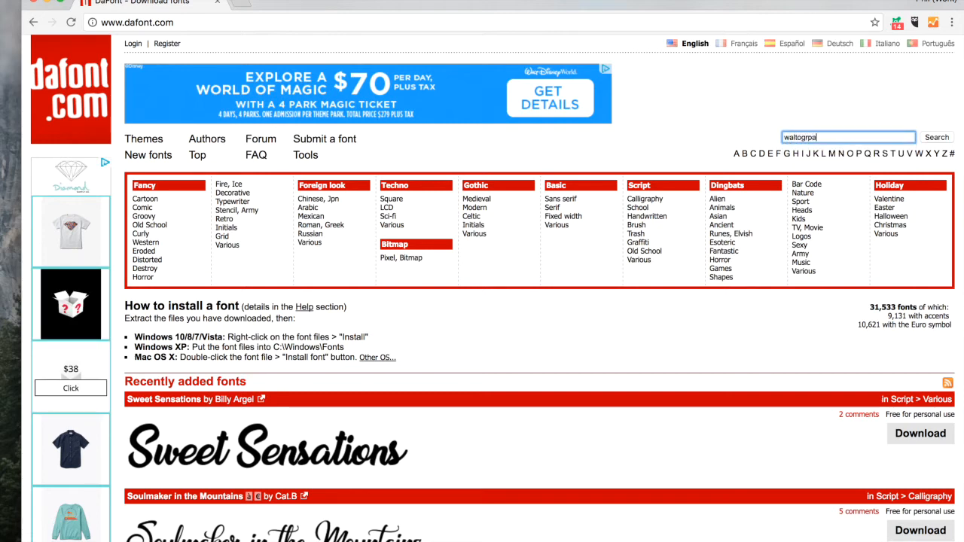
key("BackSpace")
key("BackSpace")
type("aph")
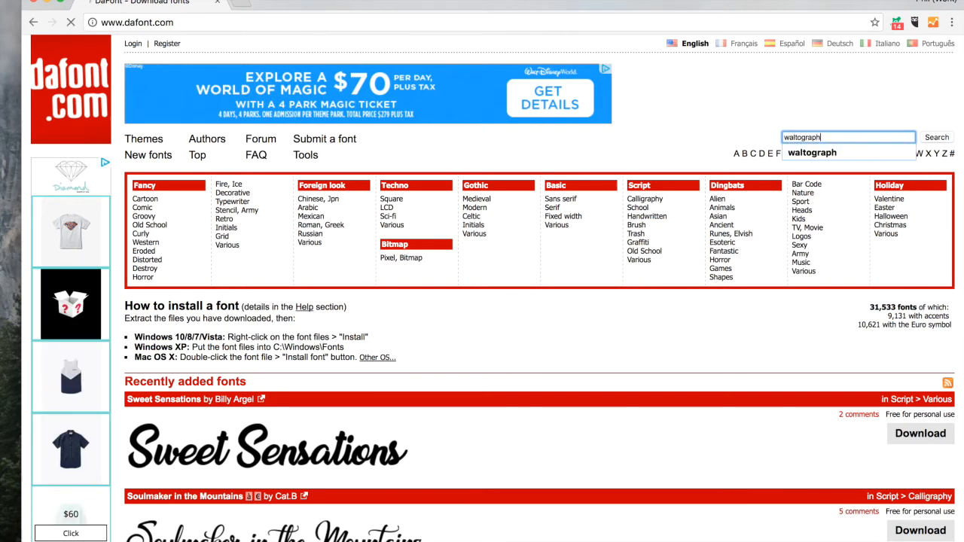
key("Return")
scroll(700, 304, "down", 3)
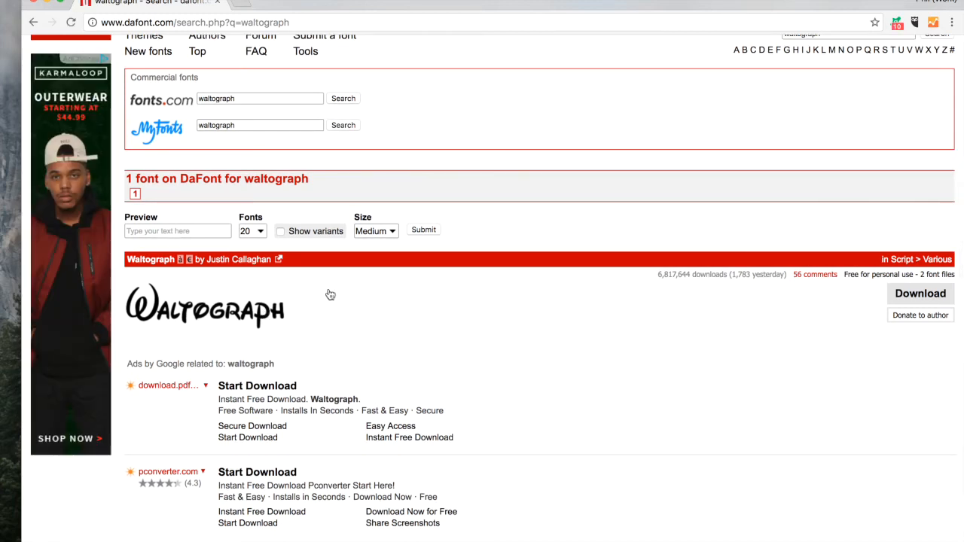
- Download the Waltograph font and open the extracted waltographUI.ttf file in the font preview
left_click(947, 294)
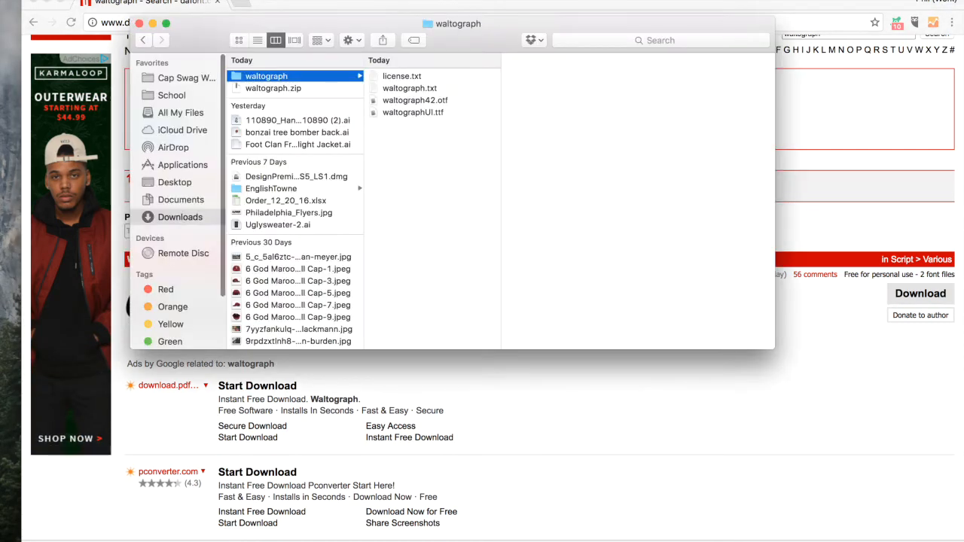
left_click(409, 112)
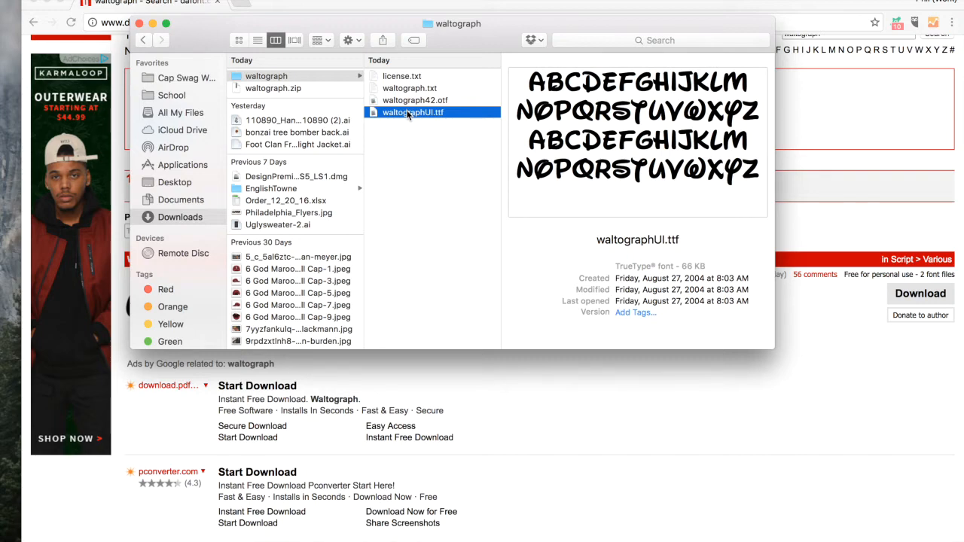
double_click(409, 113)
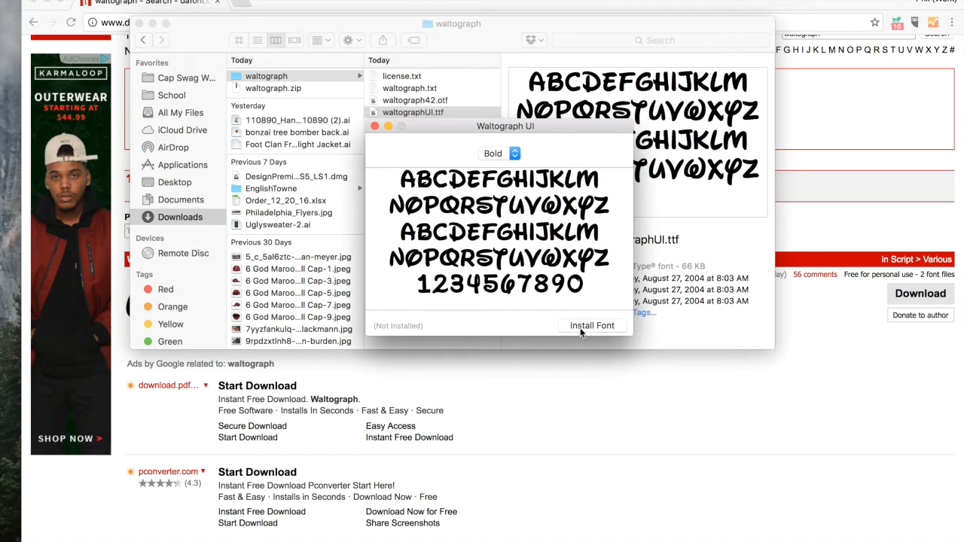
- Close the font preview, the waltograph folder window and the DaFont page without installing the font
left_click(375, 127)
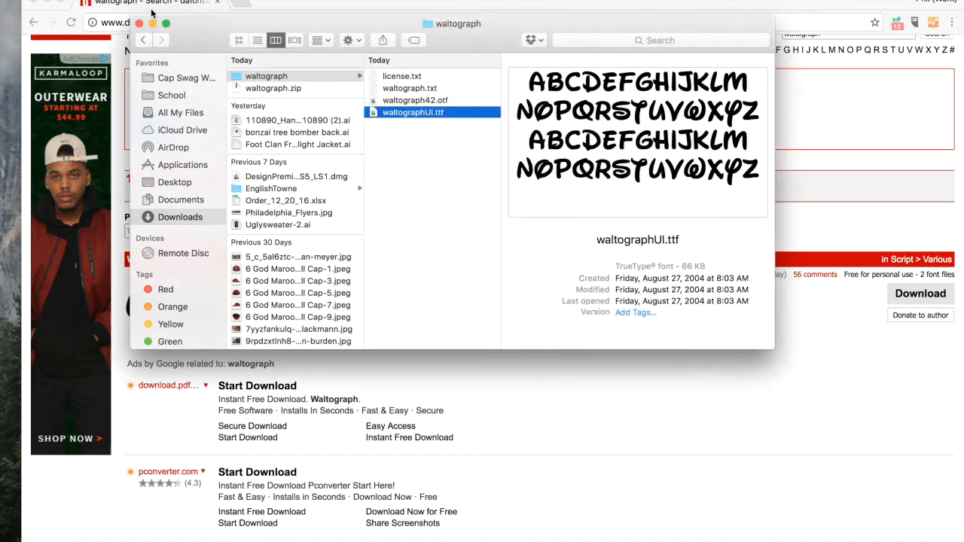
left_click(138, 23)
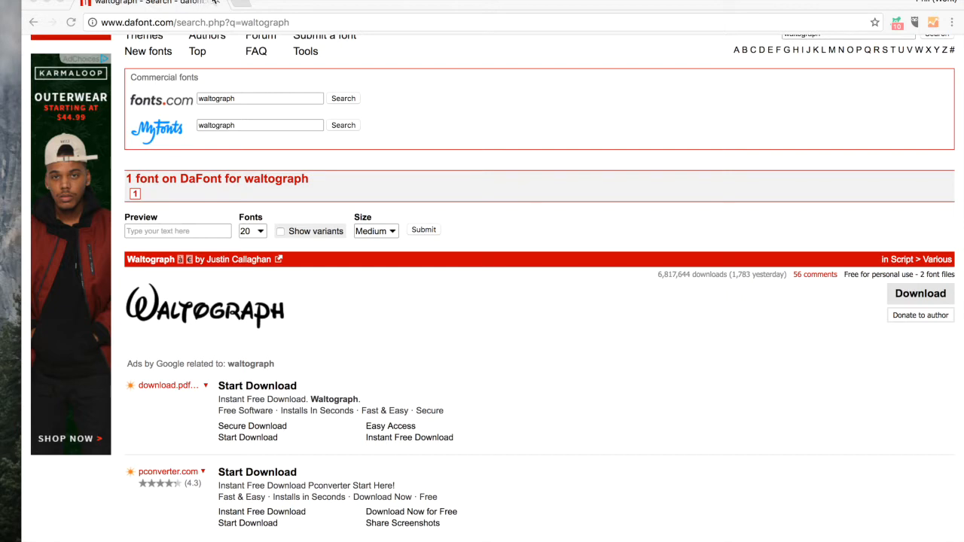
left_click(216, 2)
left_click(392, 314)
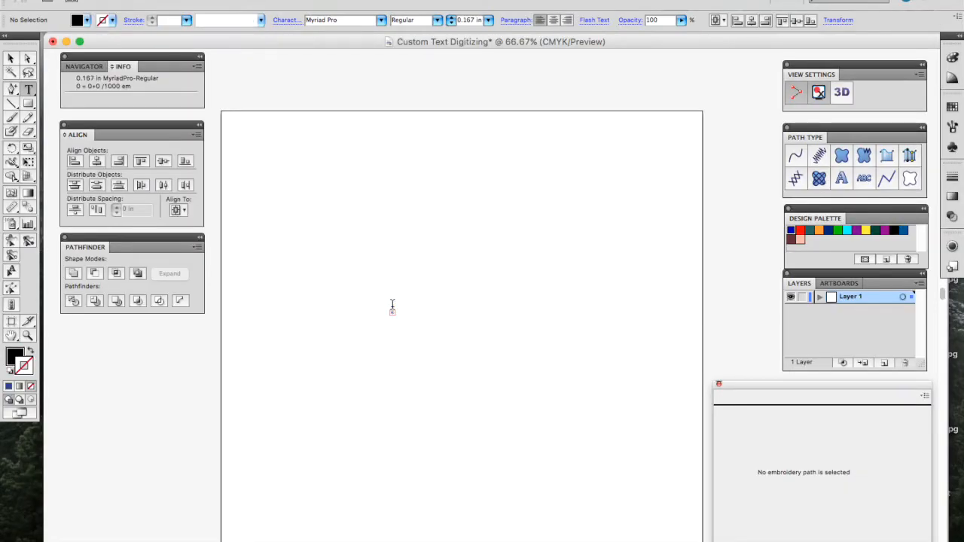
left_click(12, 56)
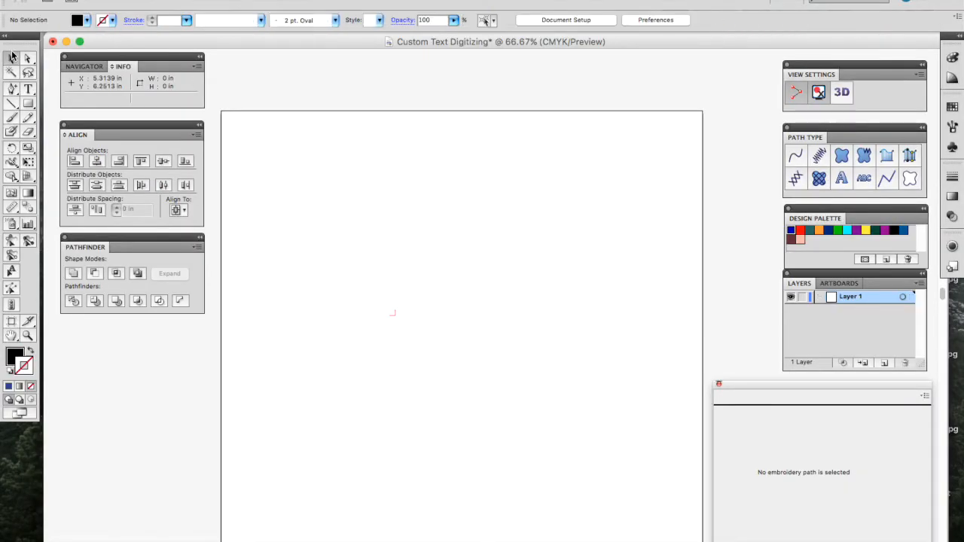
left_click_drag(413, 251, 364, 380)
scroll(376, 341, "down", 1)
scroll(377, 341, "right", 1)
scroll(376, 340, "down", 2)
scroll(376, 340, "left", 1)
left_click_drag(383, 276, 426, 269)
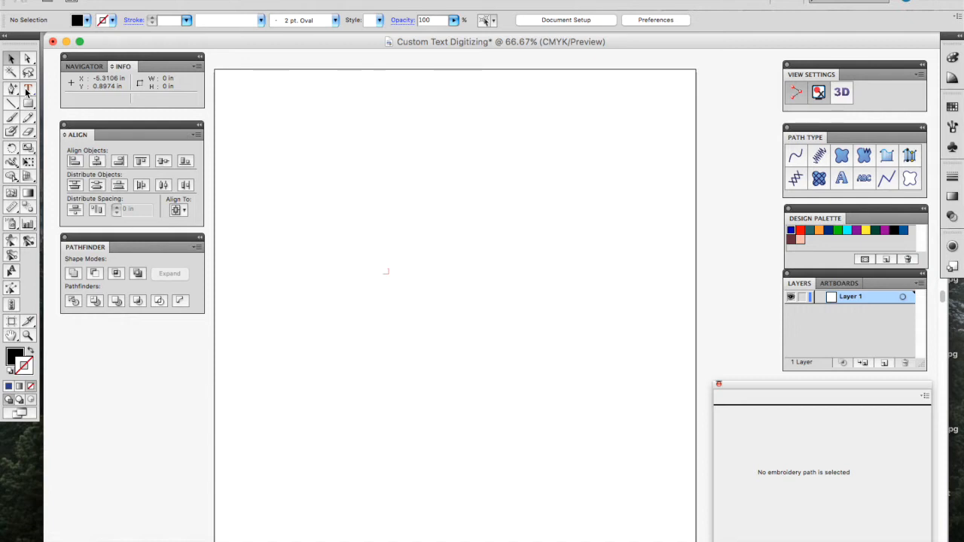
- Start a new point text object in the upper part of the artboard with the Type tool
left_click(27, 90)
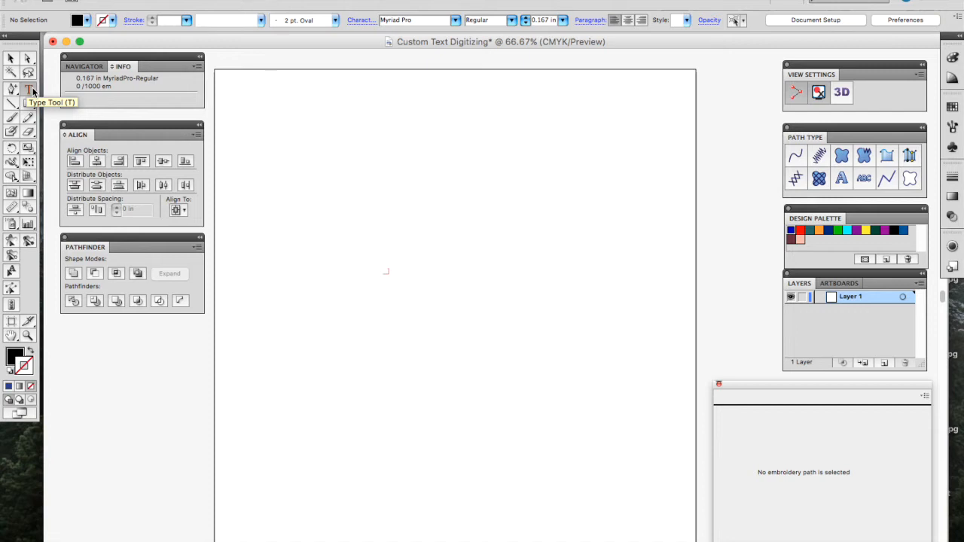
left_click(322, 204)
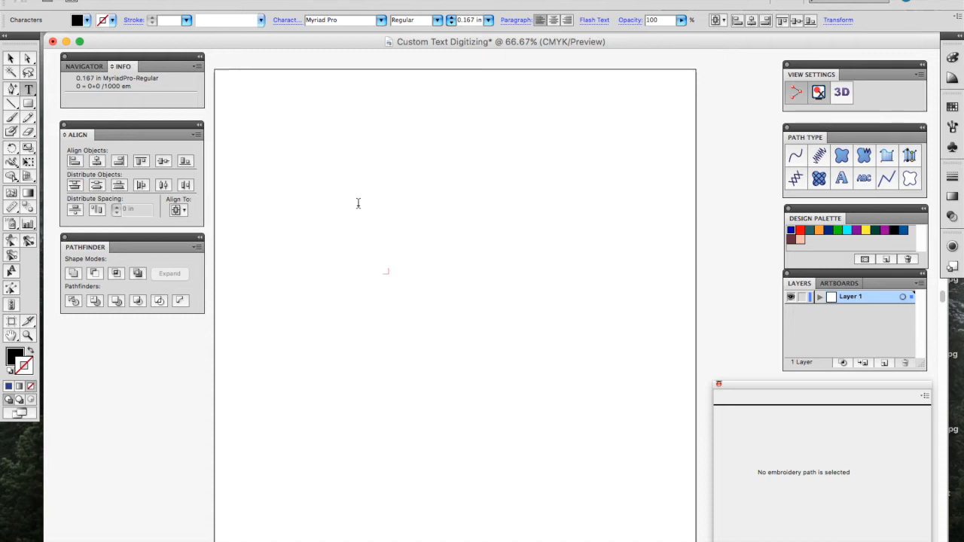
left_click(32, 88)
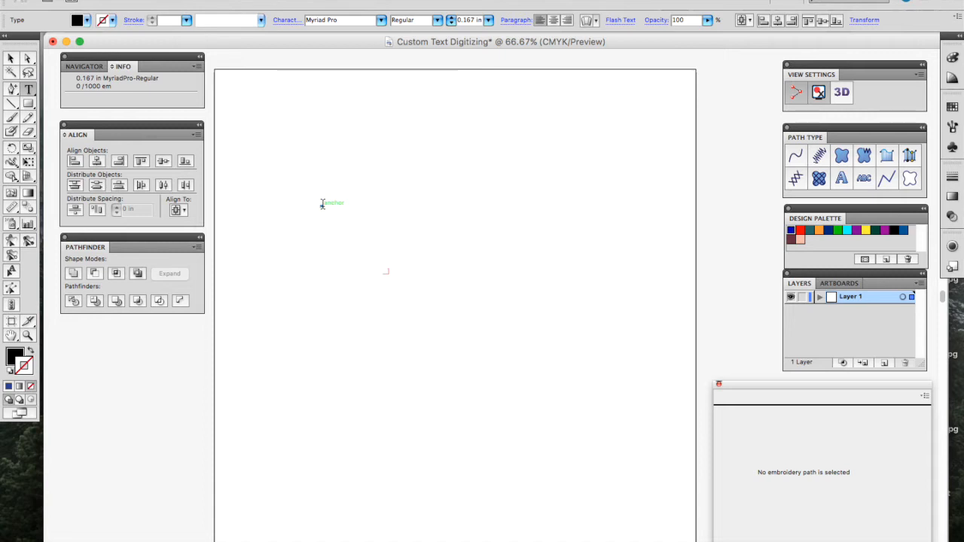
left_click(322, 204)
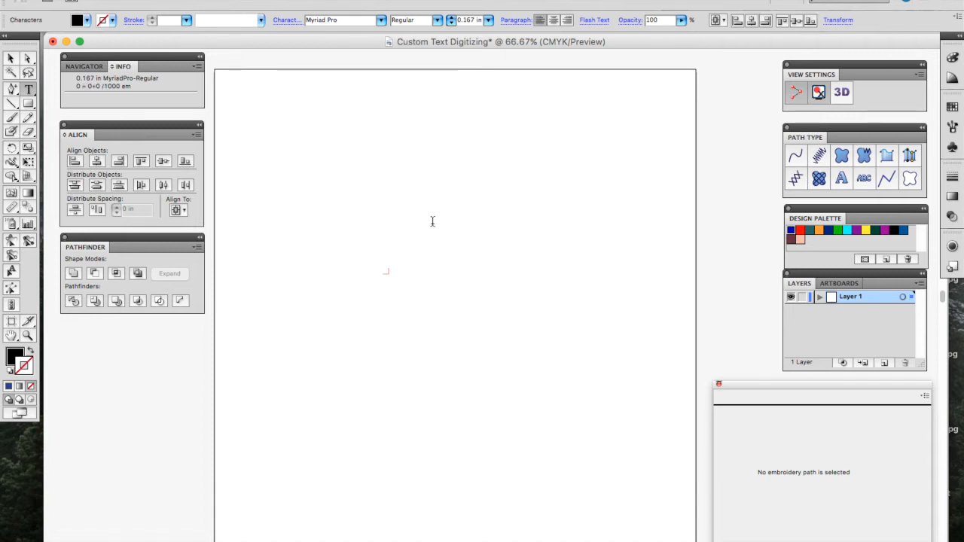
left_click(381, 20)
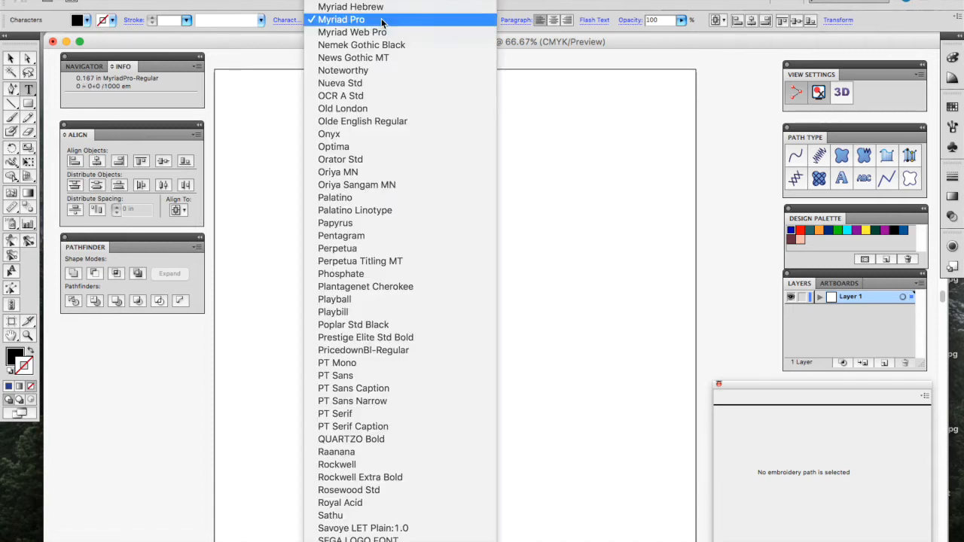
left_click(382, 20)
left_click(440, 21)
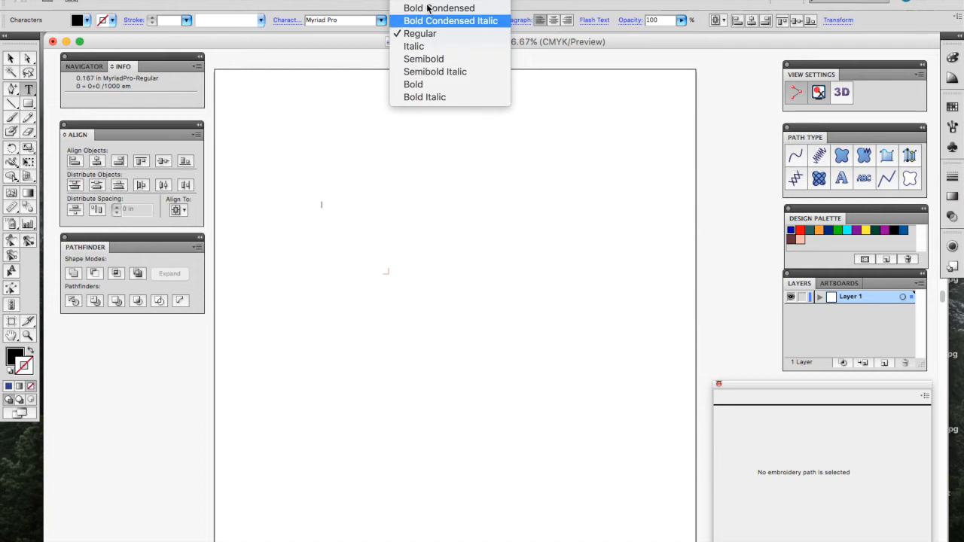
left_click(379, 13)
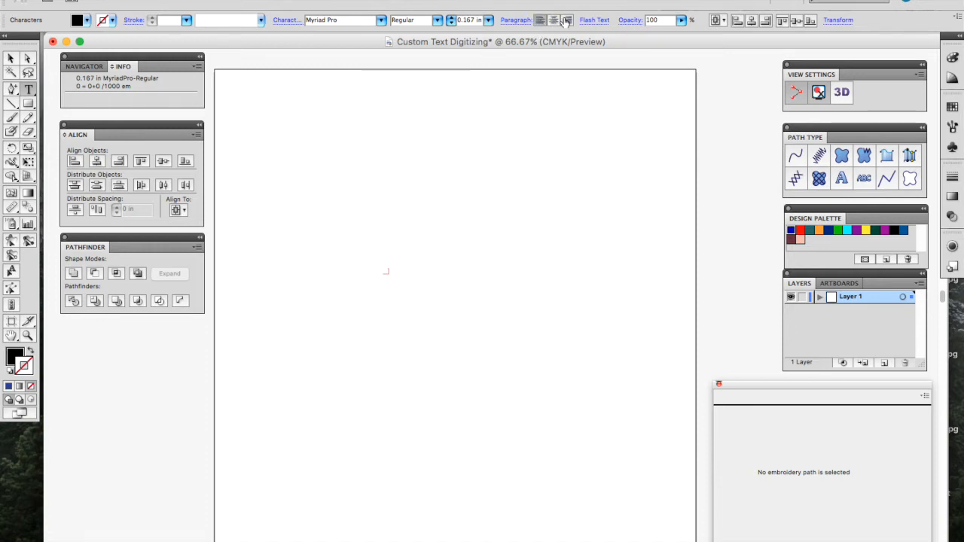
- Set the new text's font size to 1.5 in and its font to Arial
left_click(487, 20)
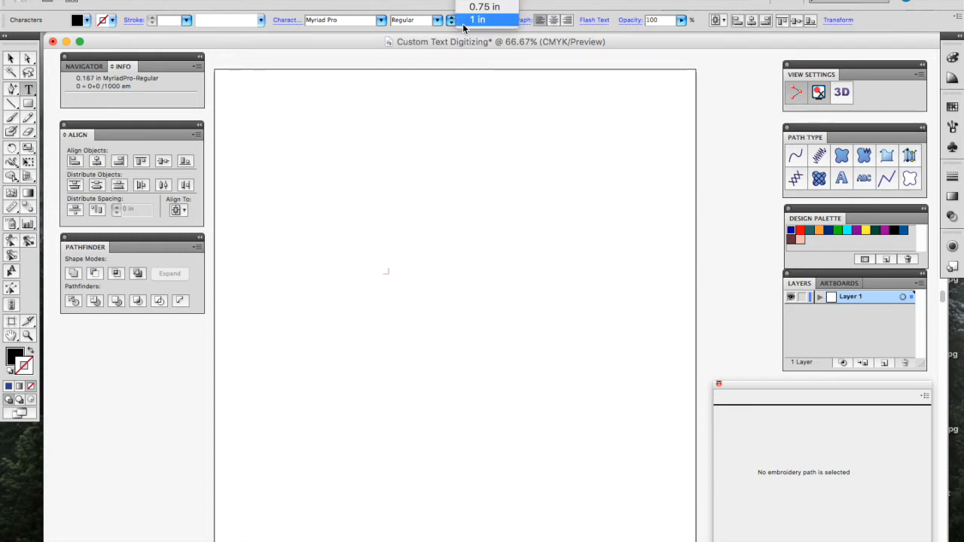
left_click(453, 21)
triple_click(473, 19)
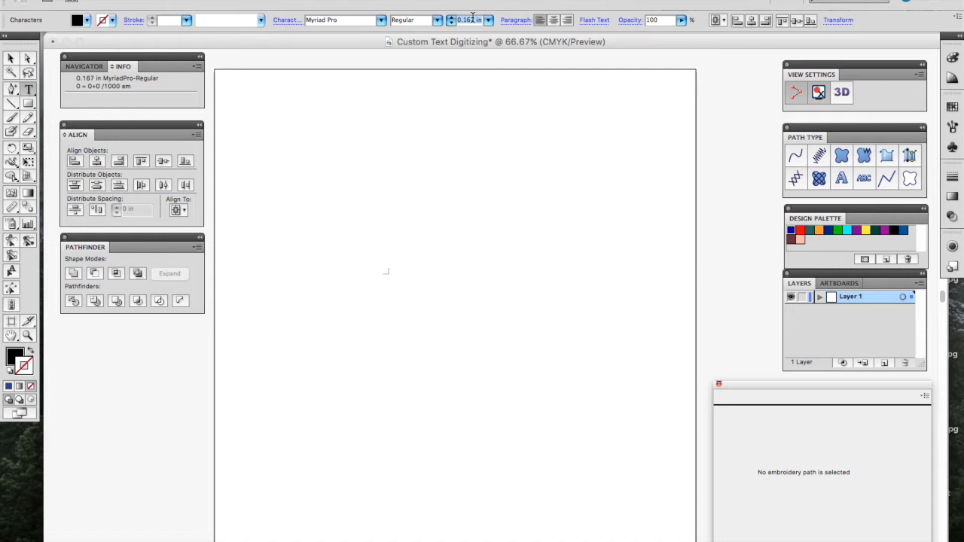
type("1.5")
key("Return")
left_click(382, 19)
type("arial")
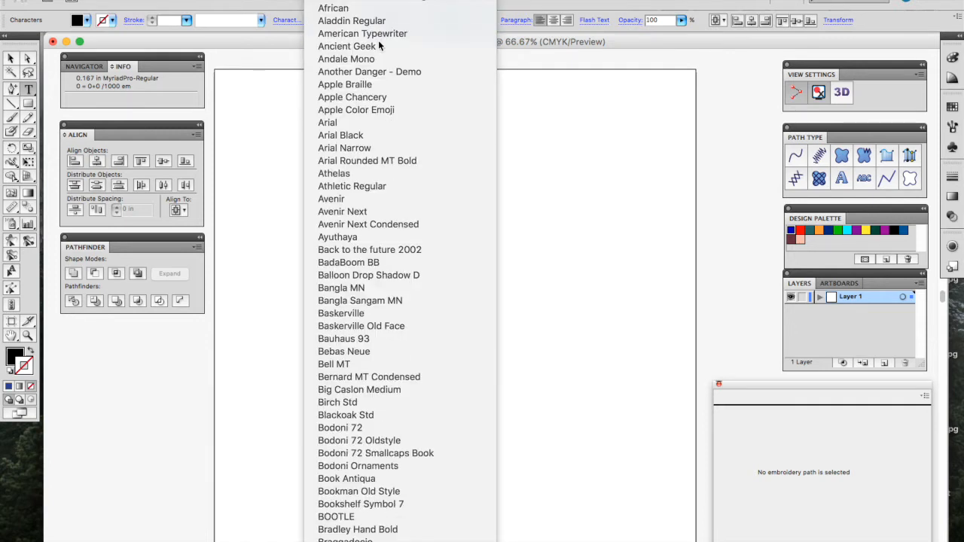
key("Return")
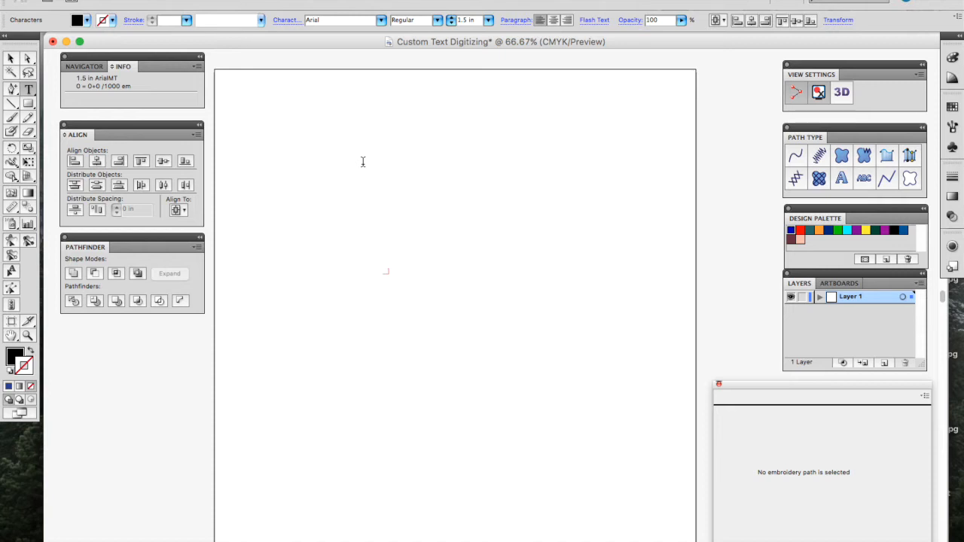
- Enter CAP SWAG in capitals as the text
type("Cap")
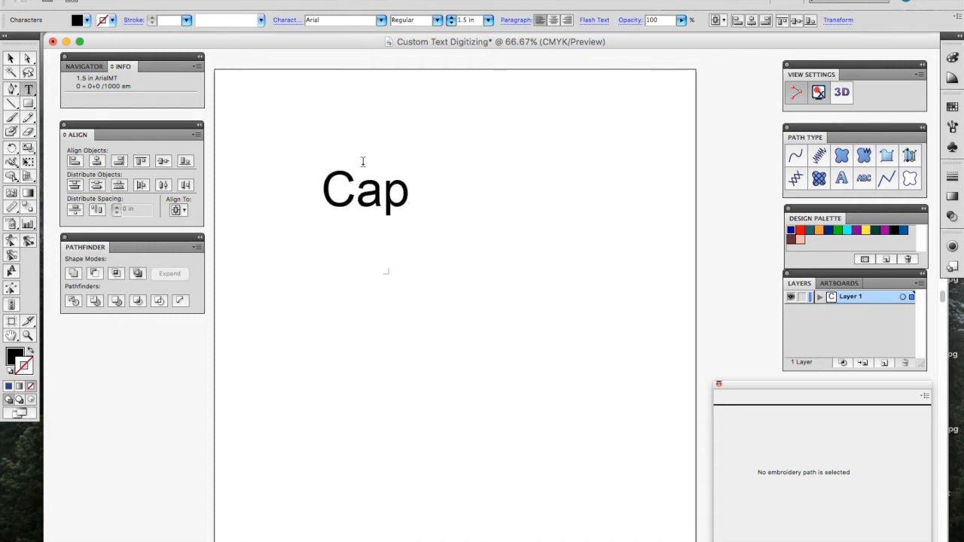
key("BackSpace")
key("BackSpace")
type("AP SWAG")
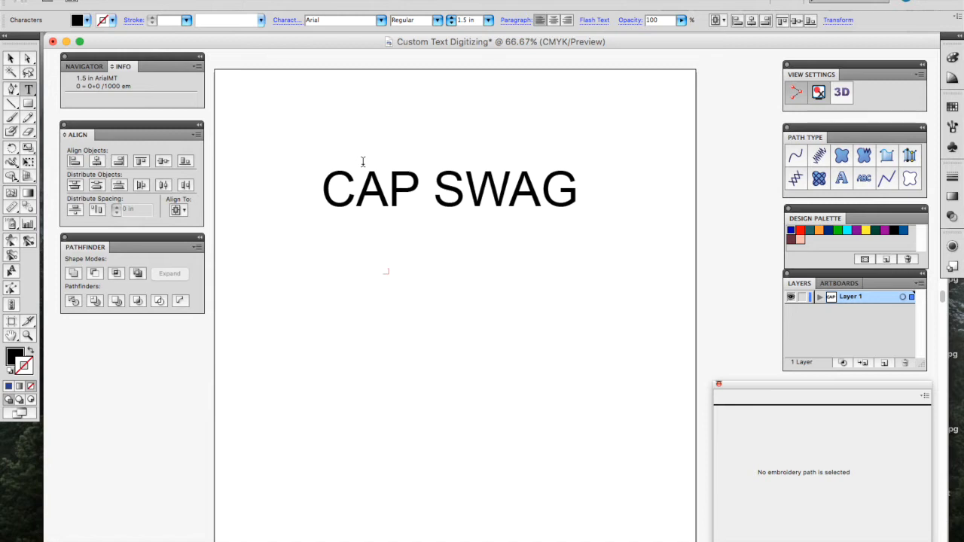
- Expand the CAP SWAG text into outlines with the Object and Fill options enabled
left_click(11, 58)
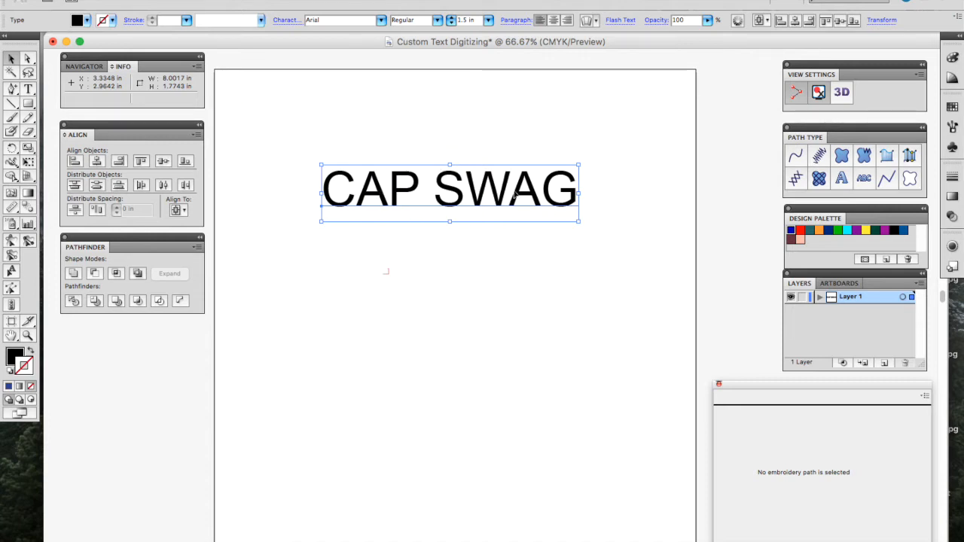
key("super+equal")
key("super+equal")
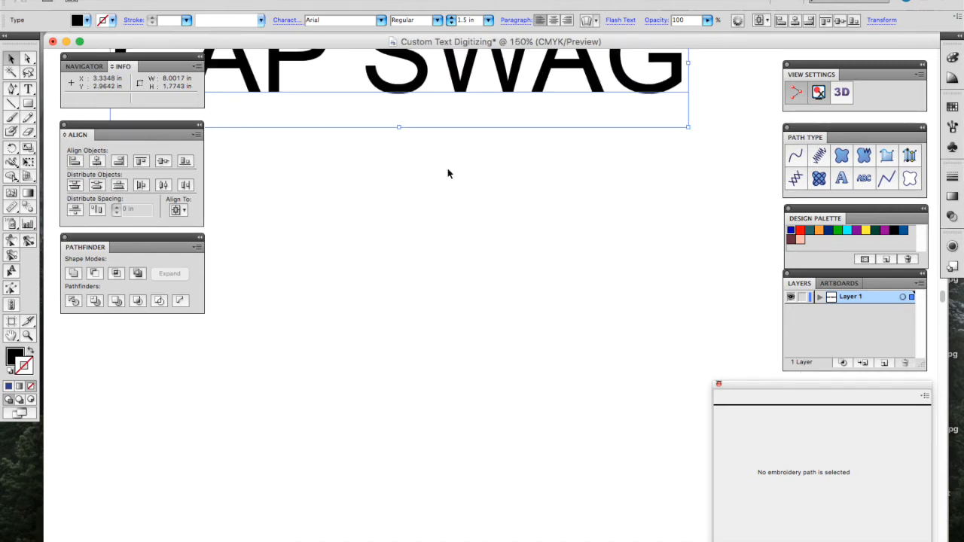
key("super+minus")
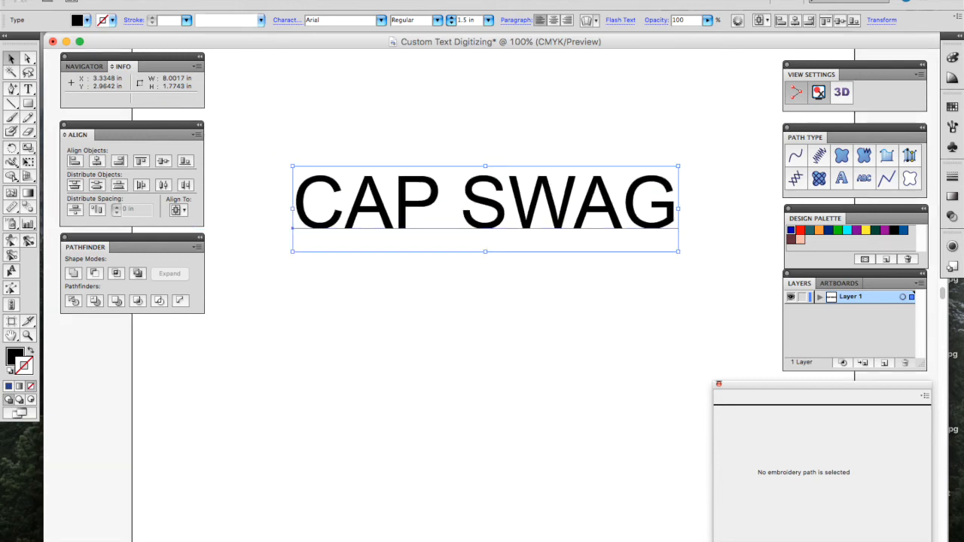
left_click(11, 59)
left_click_drag(271, 123, 737, 308)
left_click(161, 1)
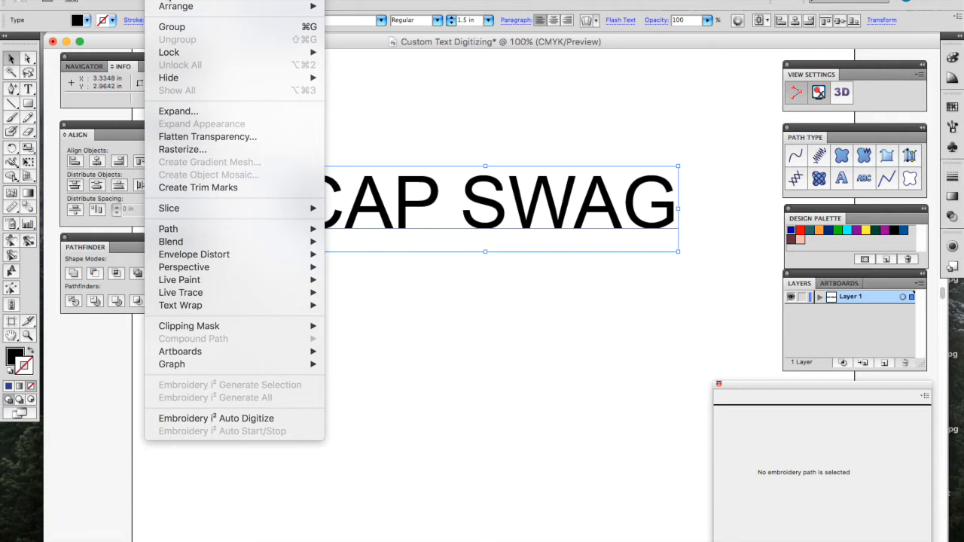
left_click(180, 112)
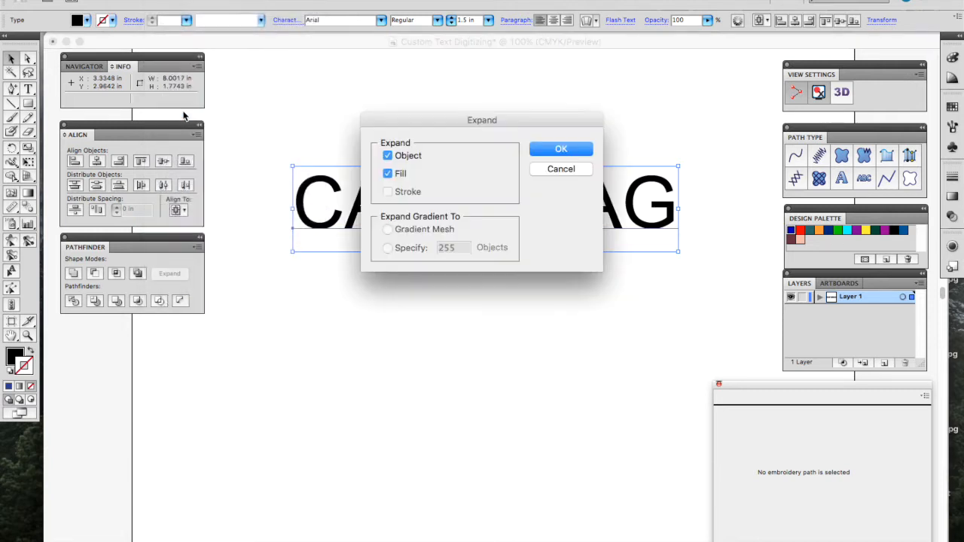
left_click_drag(417, 120, 419, 188)
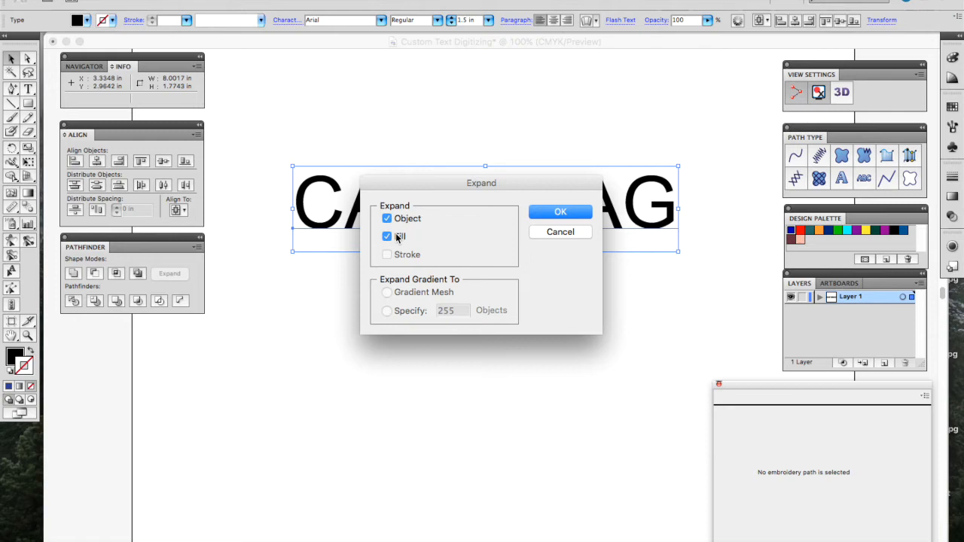
left_click(578, 213)
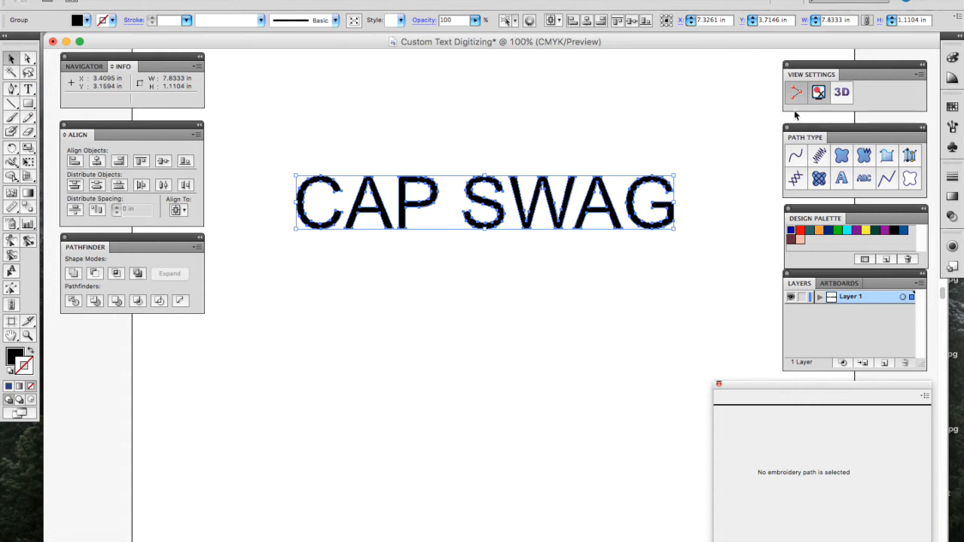
- Ungroup the expanded CAP SWAG lettering into individual letter shapes and deselect them
left_click(416, 128)
key("super+=")
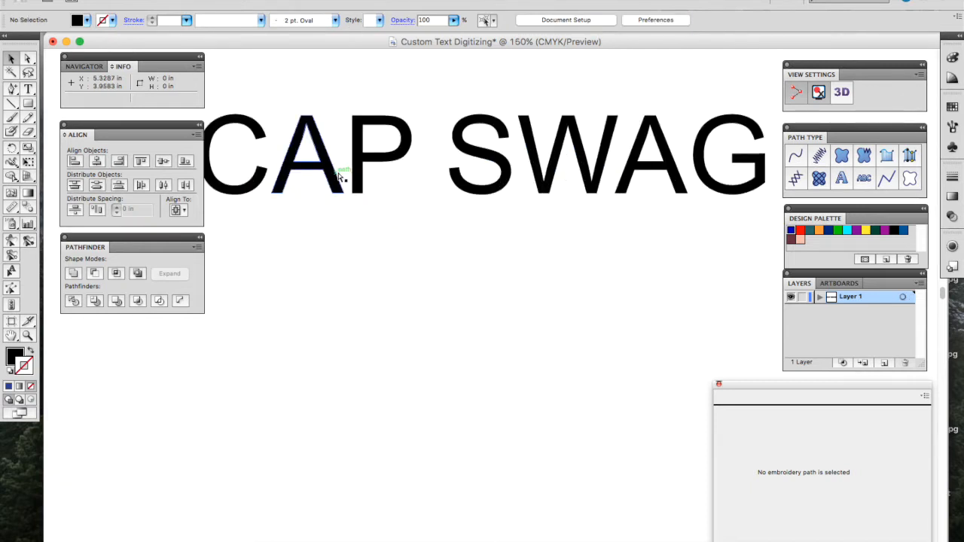
scroll(338, 175, "left", 3)
left_click(300, 142)
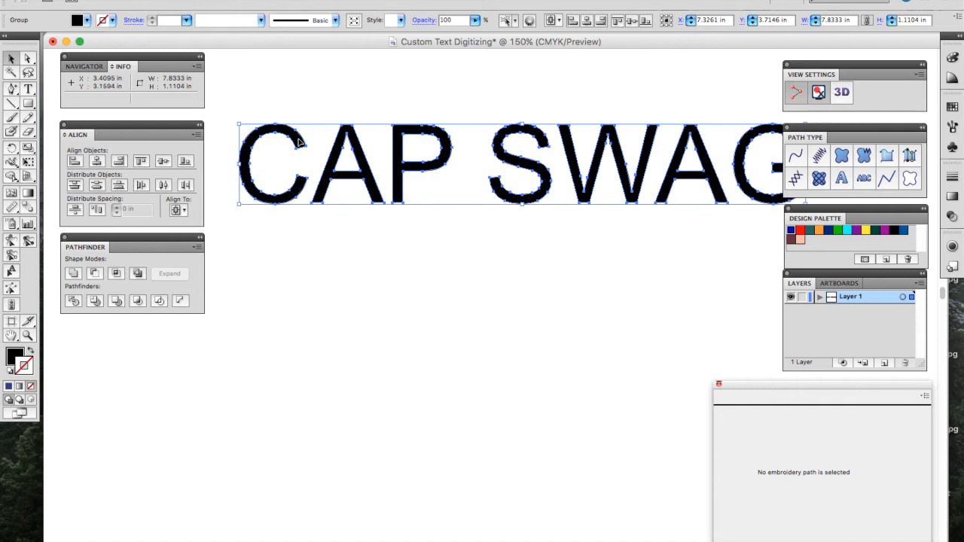
scroll(300, 141, "right", 3)
scroll(299, 142, "up", 1)
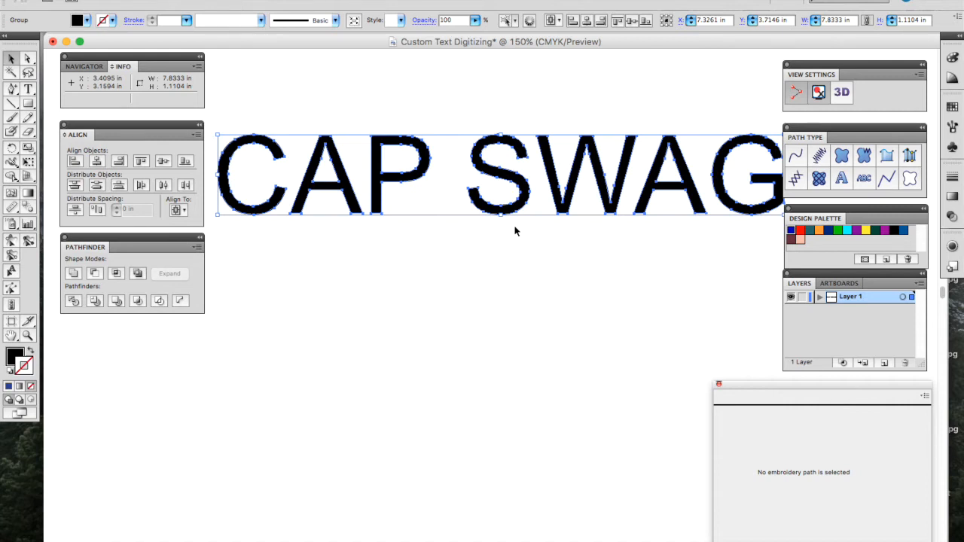
key("super+minus")
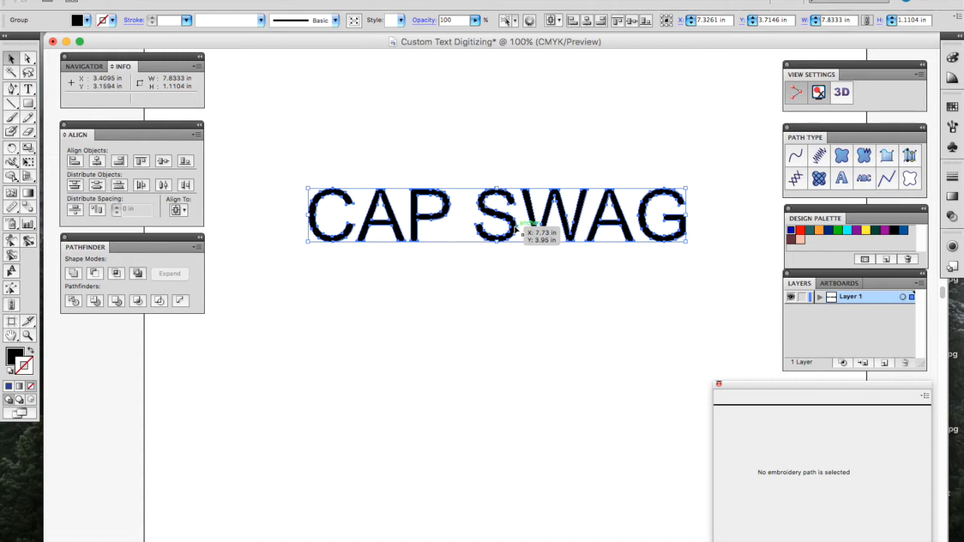
scroll(517, 230, "up", 5)
scroll(516, 231, "right", 5)
scroll(517, 231, "down", 3)
scroll(517, 230, "left", 3)
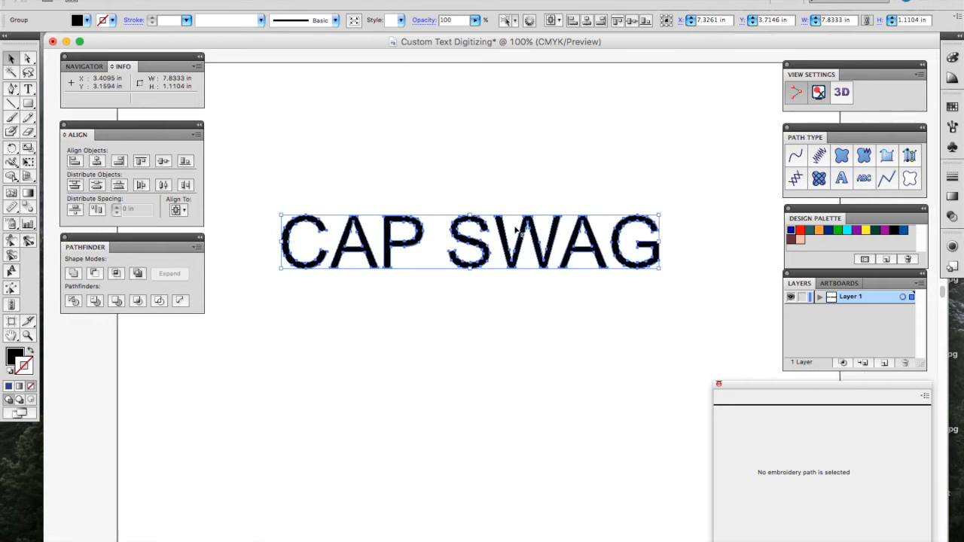
key("super+shift+b")
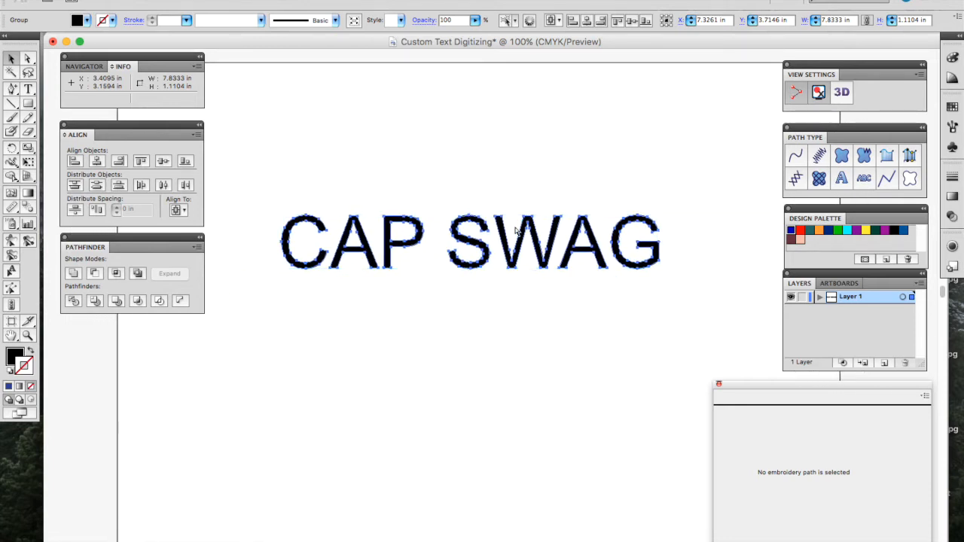
key("super+8")
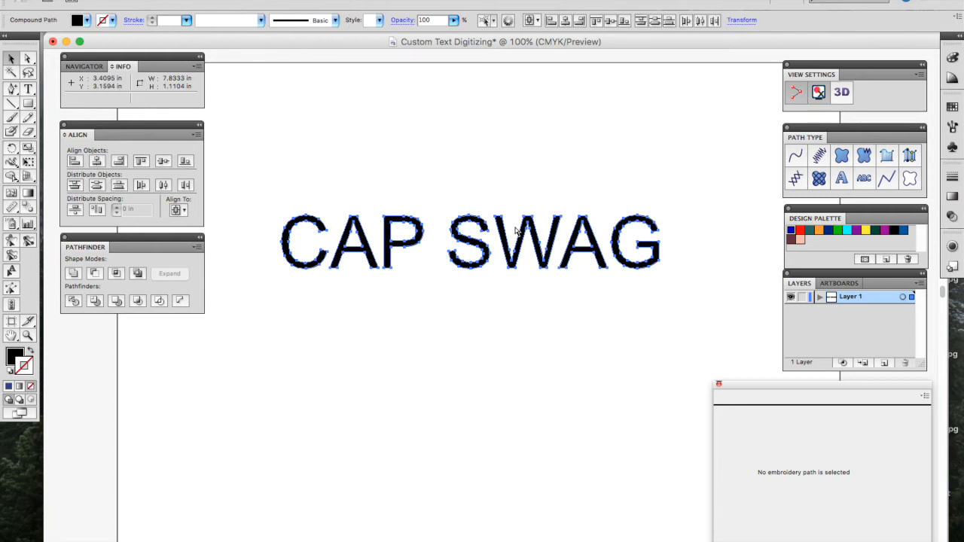
left_click(352, 173)
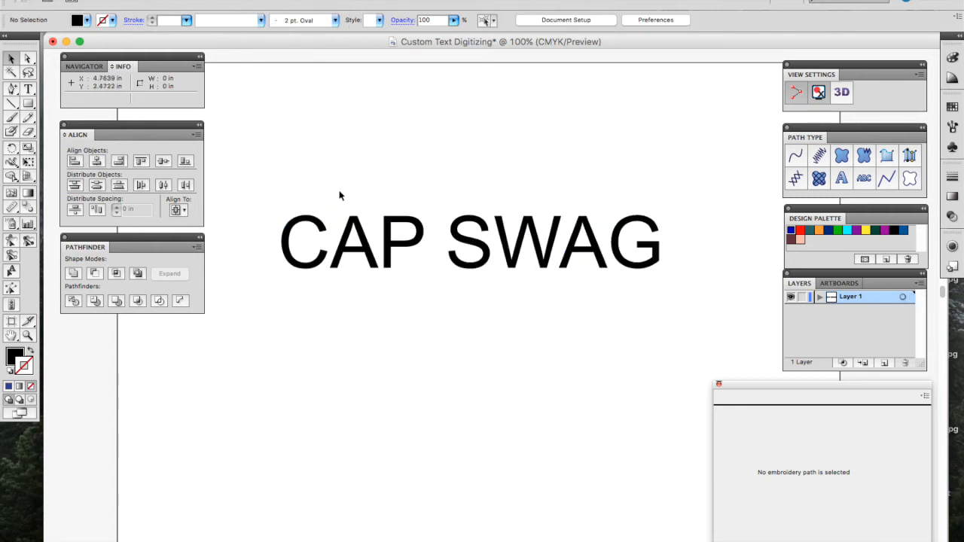
- Select the letters of CAP SWAG one after another to check that each is a separate object
left_click(310, 223)
left_click(366, 226)
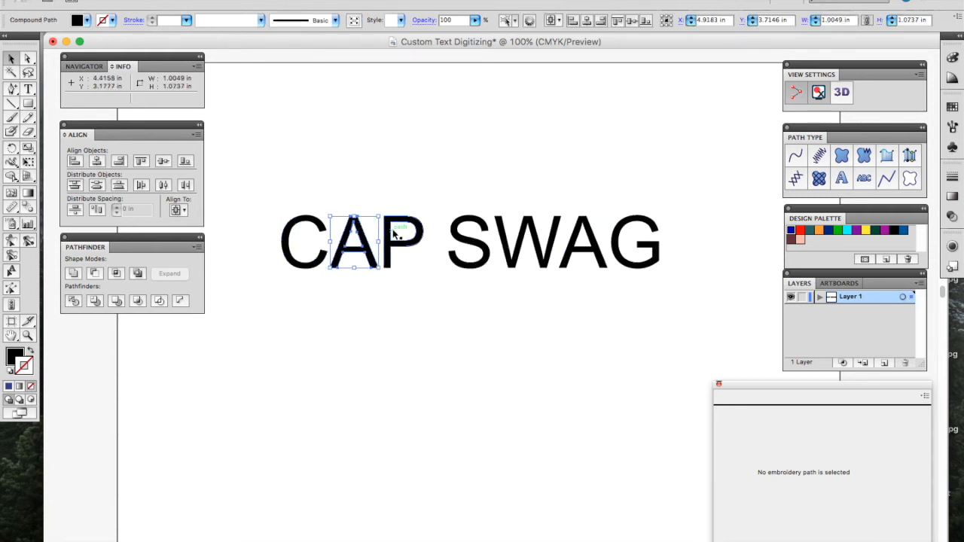
left_click(398, 237)
left_click(467, 244)
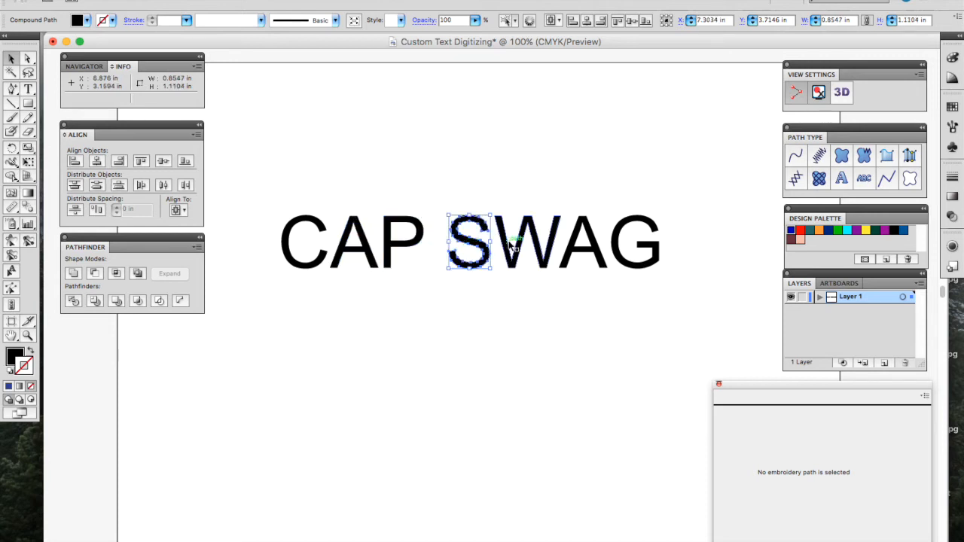
left_click(513, 245)
left_click(528, 248)
left_click(584, 249)
left_click(625, 254)
left_click(431, 290)
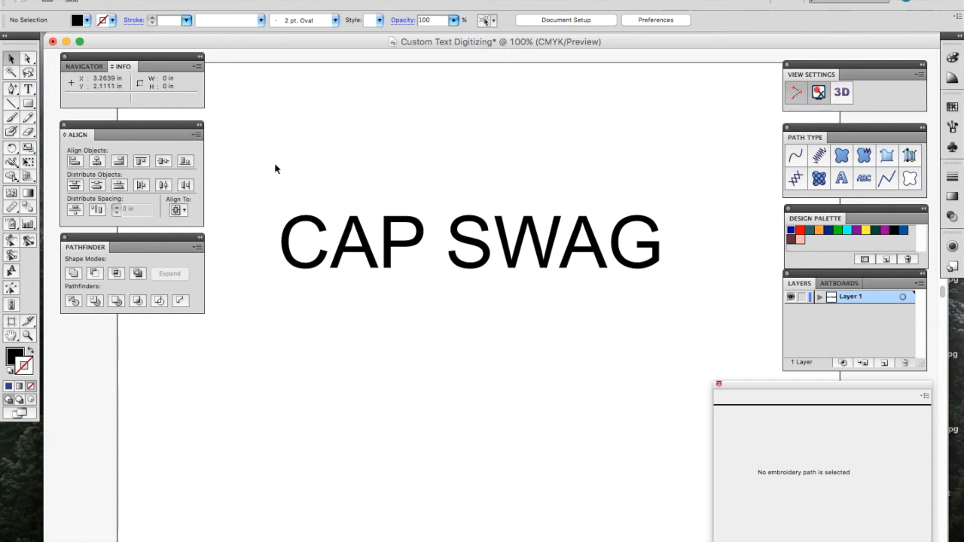
- Group the letters C, A and P, and ungroup them again
left_click_drag(275, 165, 431, 299)
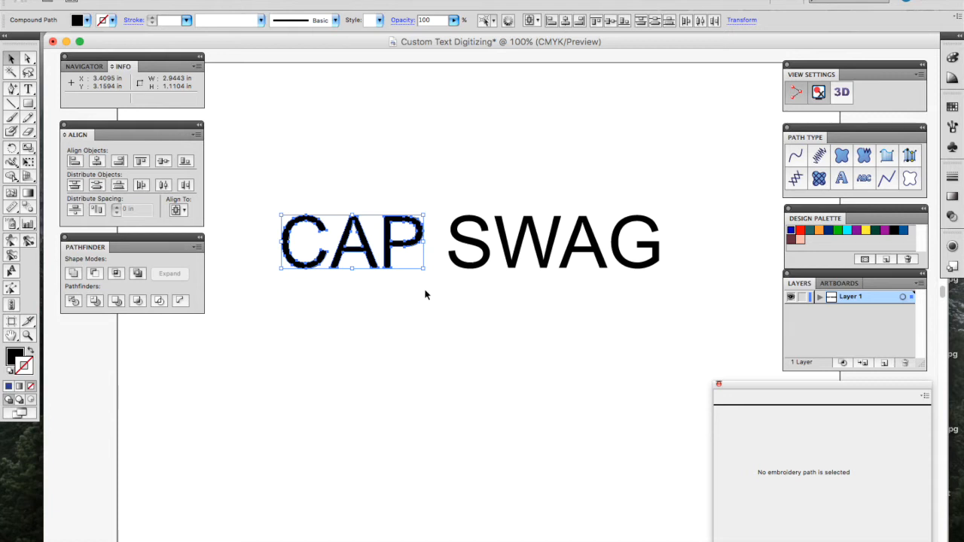
left_click(423, 285)
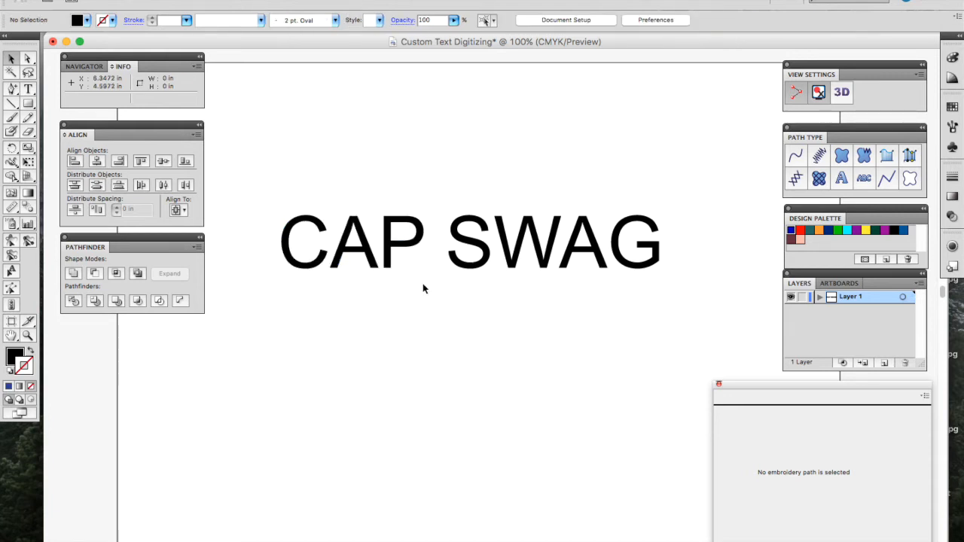
left_click(313, 262)
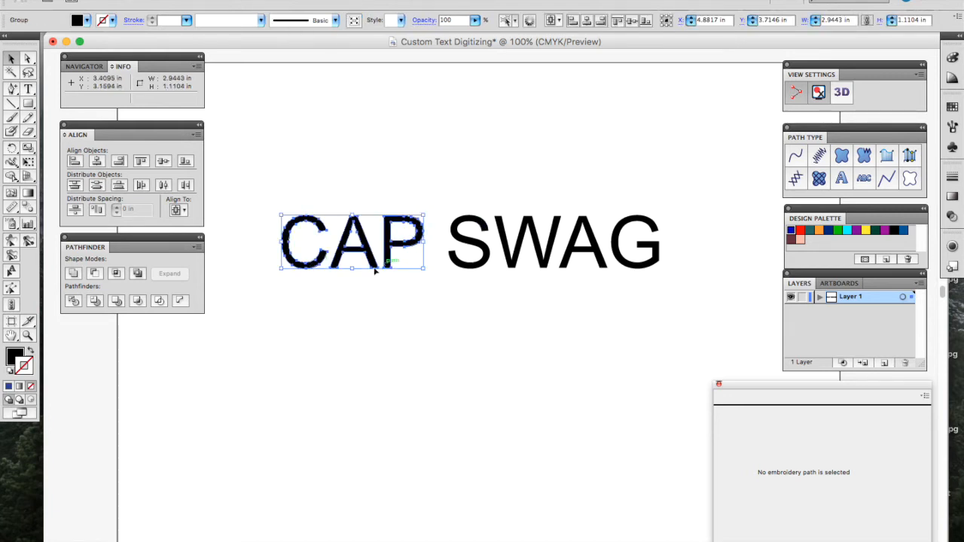
key("super+shift+g")
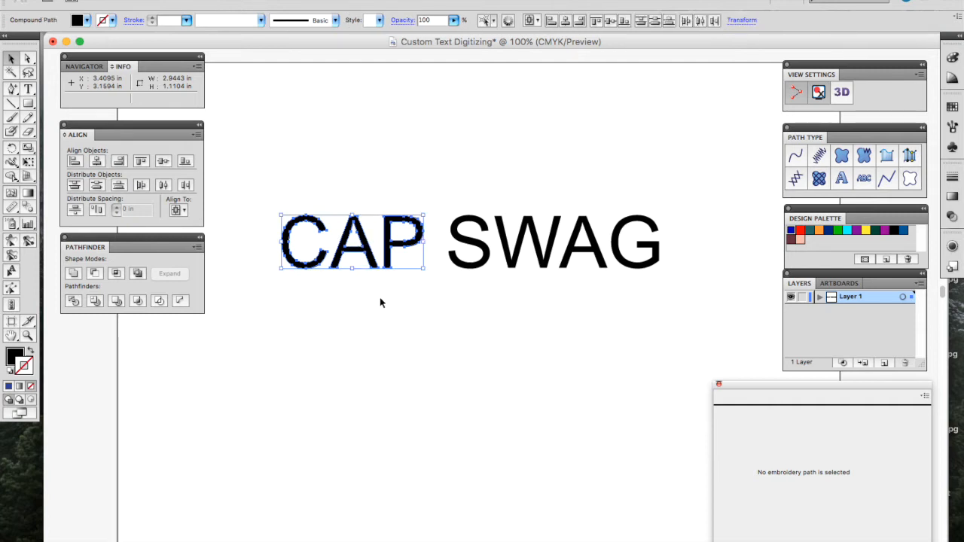
left_click(380, 302)
- Select the C, A and P of CAP individually to check that they are separate
left_click(322, 260)
left_click(373, 260)
left_click(405, 251)
left_click(405, 251)
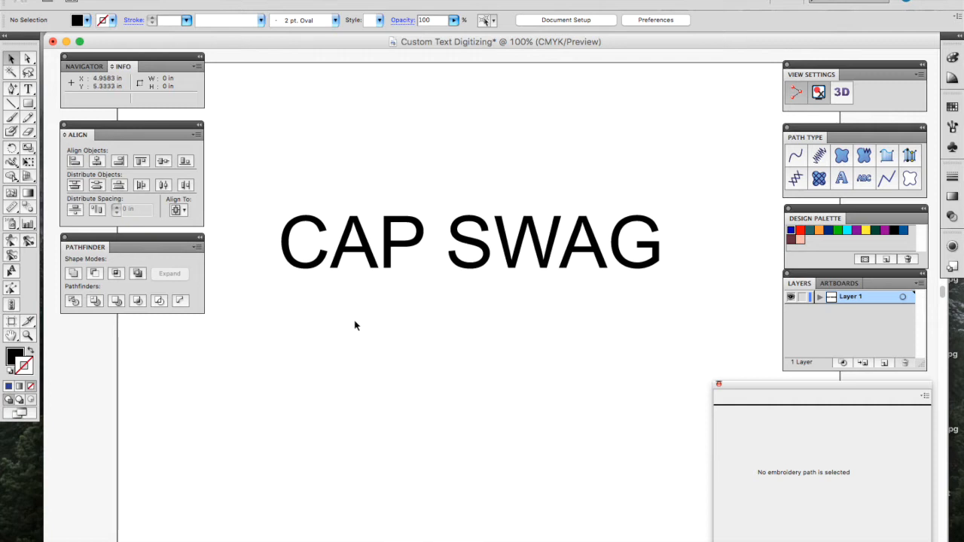
- Convert the letter C of CAP into a satin stitch embroidery path
key("super+equal")
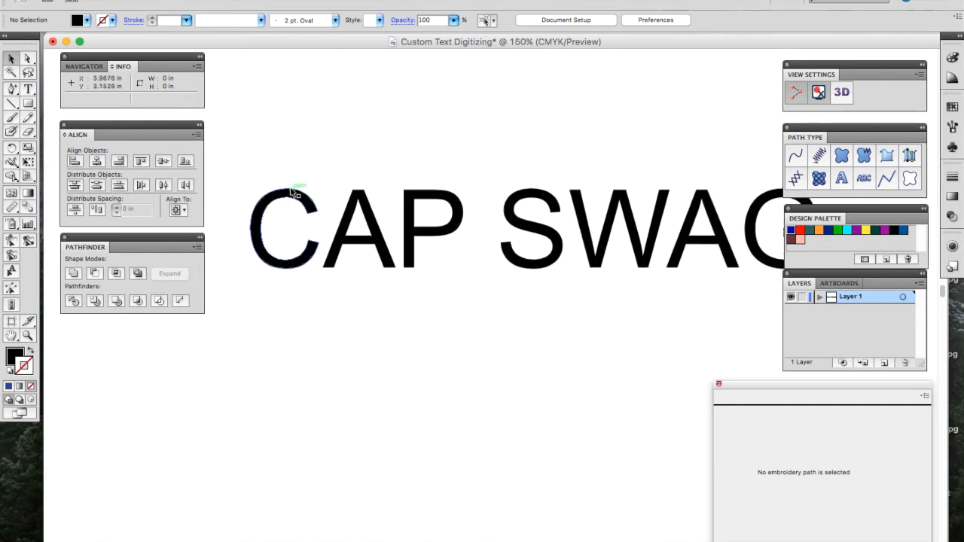
left_click(294, 193)
key("super+equal")
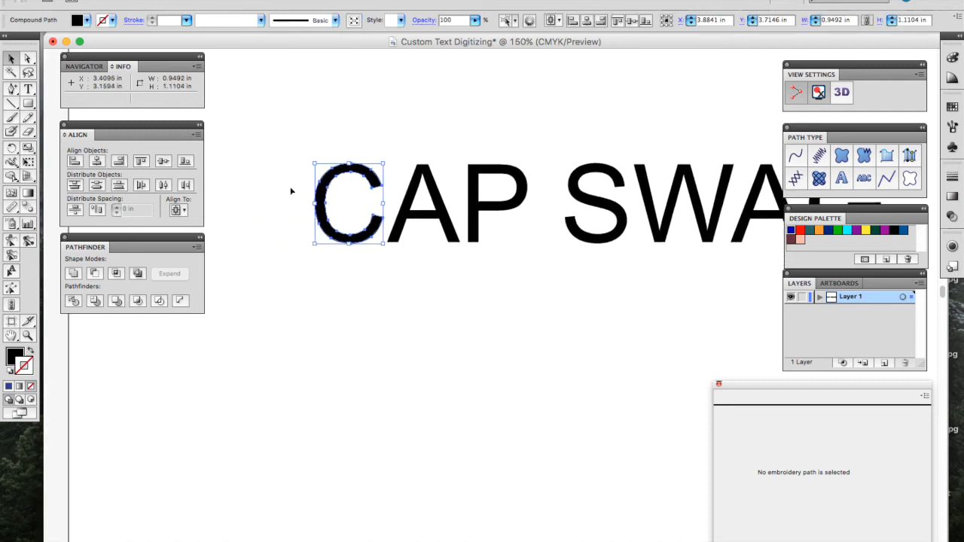
key("super+equal")
key("super+equal")
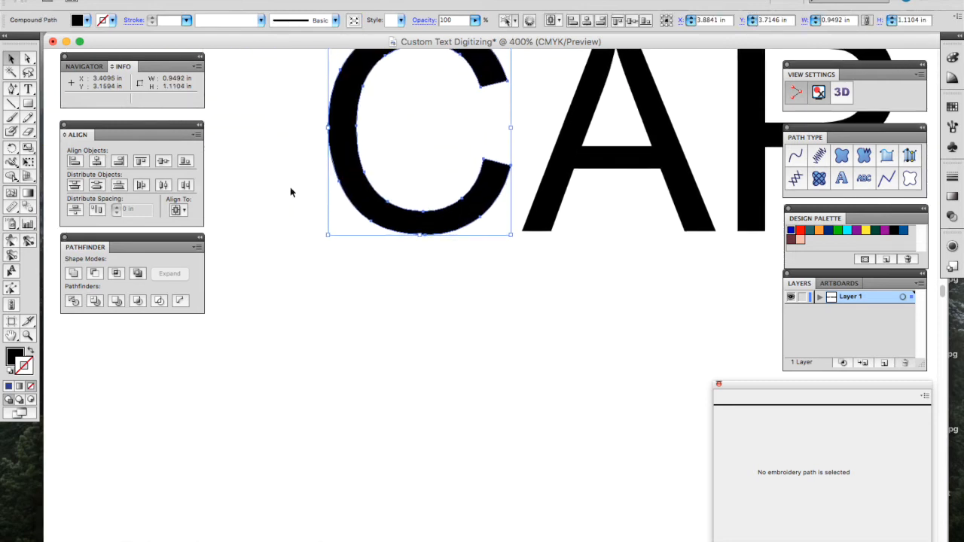
key("super+equal")
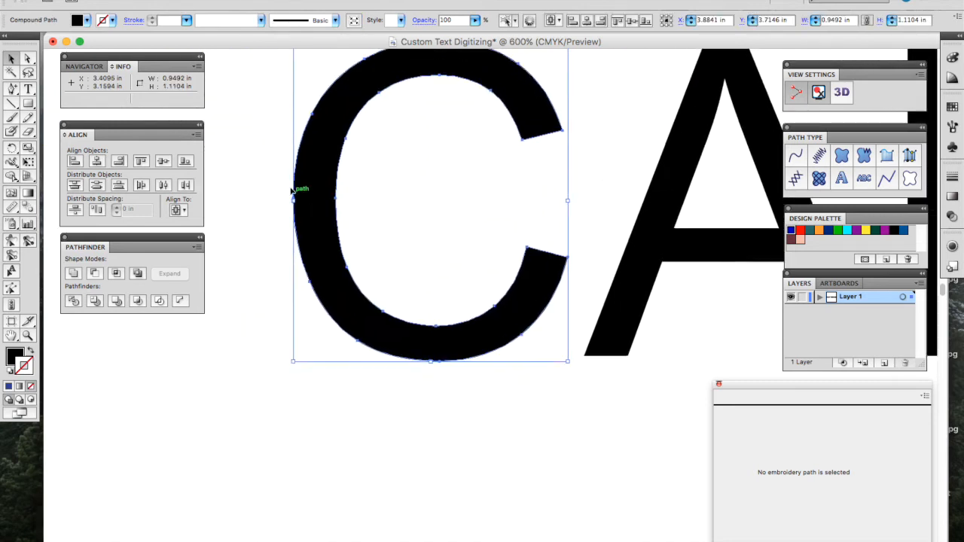
scroll(291, 191, "down", 1)
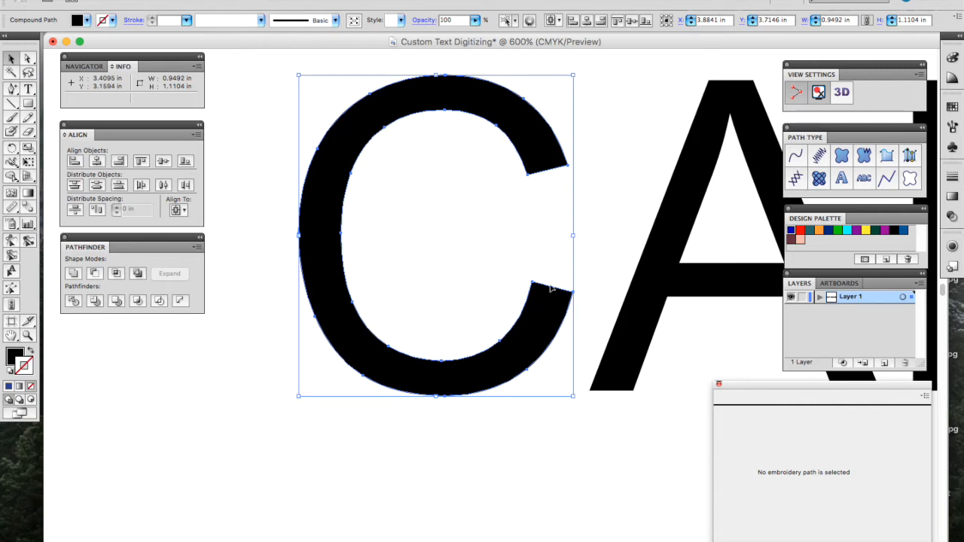
left_click(888, 156)
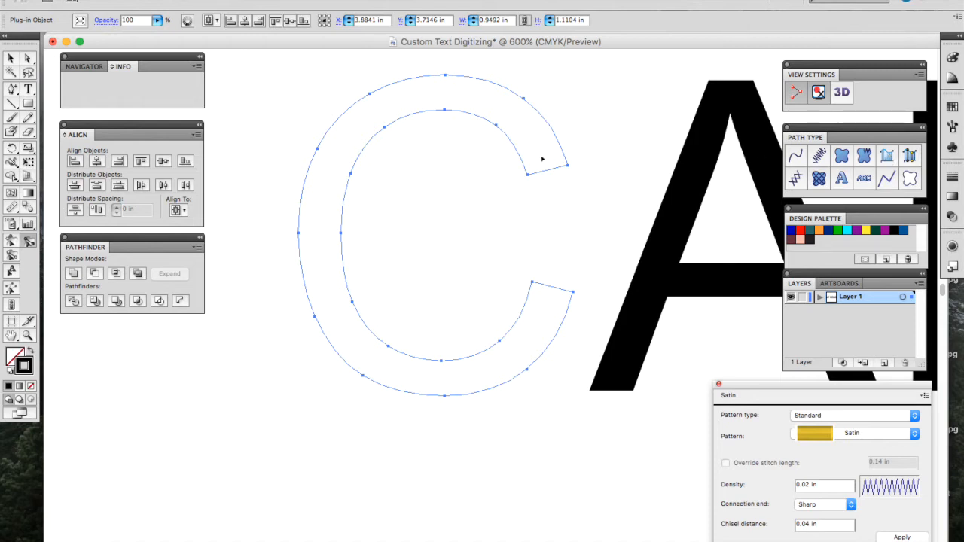
- Draw four stitch direction lines across the C's stroke, from the upper opening to the top of the curve
left_click(29, 242)
left_click_drag(523, 164, 563, 149)
left_click_drag(505, 133, 531, 107)
left_click_drag(473, 113, 479, 78)
left_click_drag(426, 112, 417, 77)
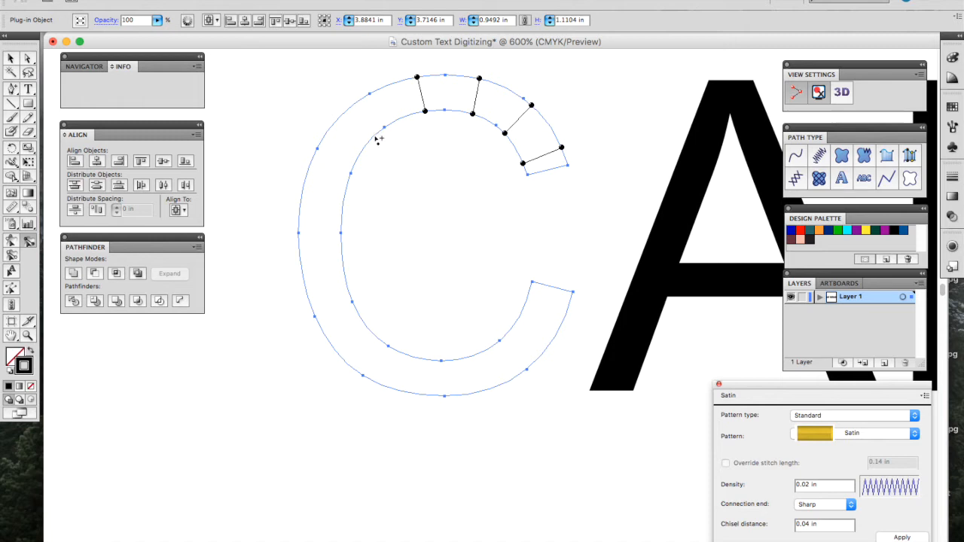
- Add eight stitch direction lines across the C's stroke, down its outer curve and along the bottom to the lower opening
left_click_drag(374, 138, 348, 109)
left_click_drag(345, 193, 302, 187)
left_click_drag(344, 271, 321, 283)
left_click_drag(367, 329, 360, 352)
left_click_drag(419, 359, 418, 393)
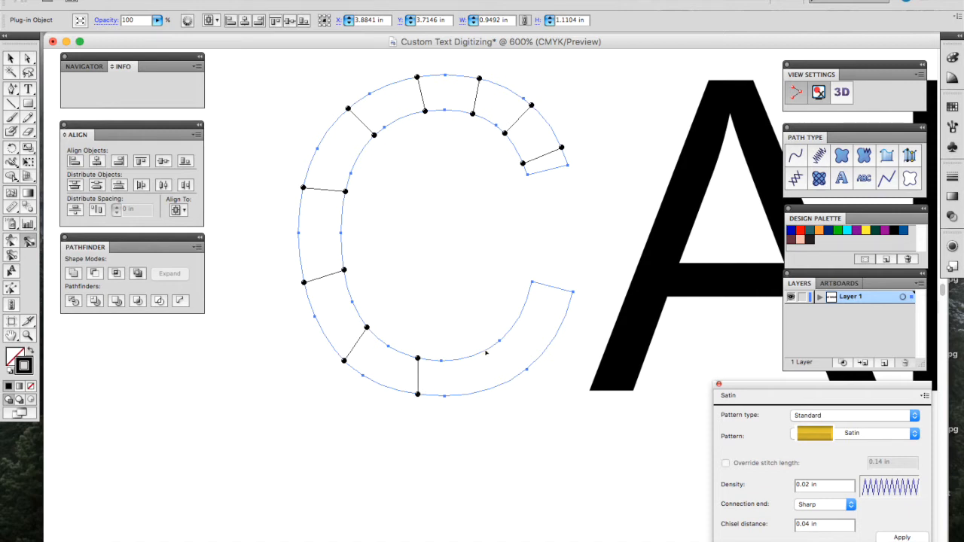
left_click_drag(483, 353, 505, 383)
left_click_drag(519, 318, 559, 332)
left_click_drag(532, 292, 577, 308)
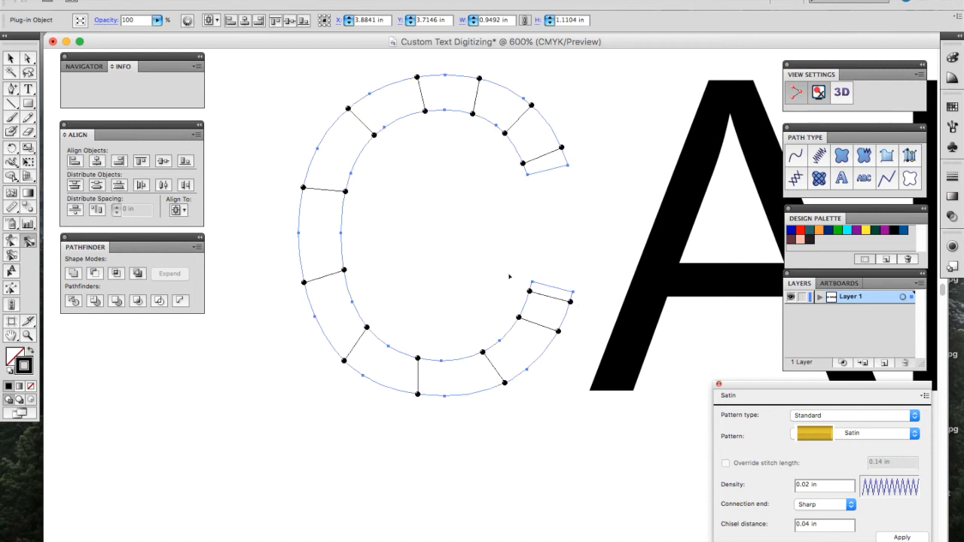
- Add five more direction lines in the gaps along the C's left side and top, and generate the satin stitches
left_click_drag(301, 242, 369, 243)
left_click_drag(360, 155, 326, 133)
left_click_drag(399, 119, 389, 84)
left_click_drag(450, 112, 451, 75)
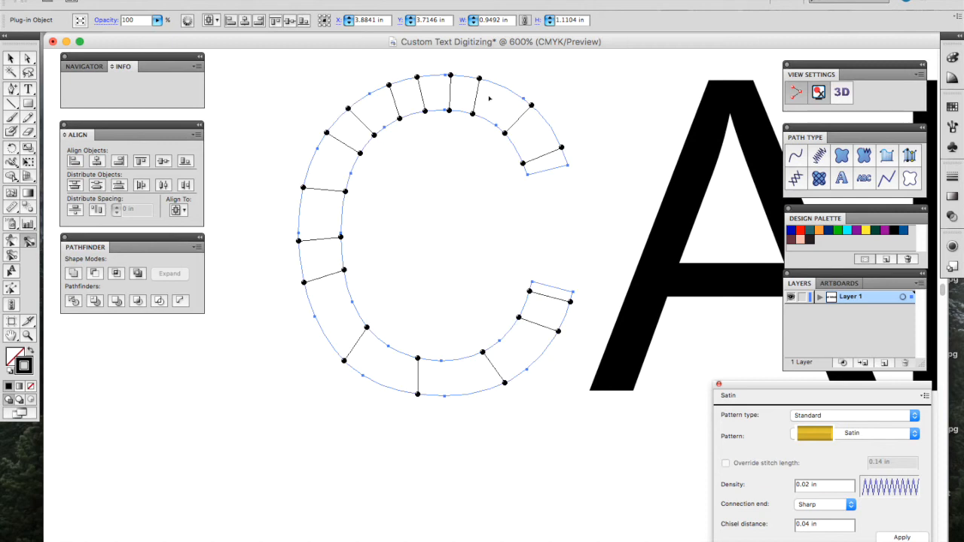
left_click_drag(353, 304, 316, 319)
left_click(902, 538)
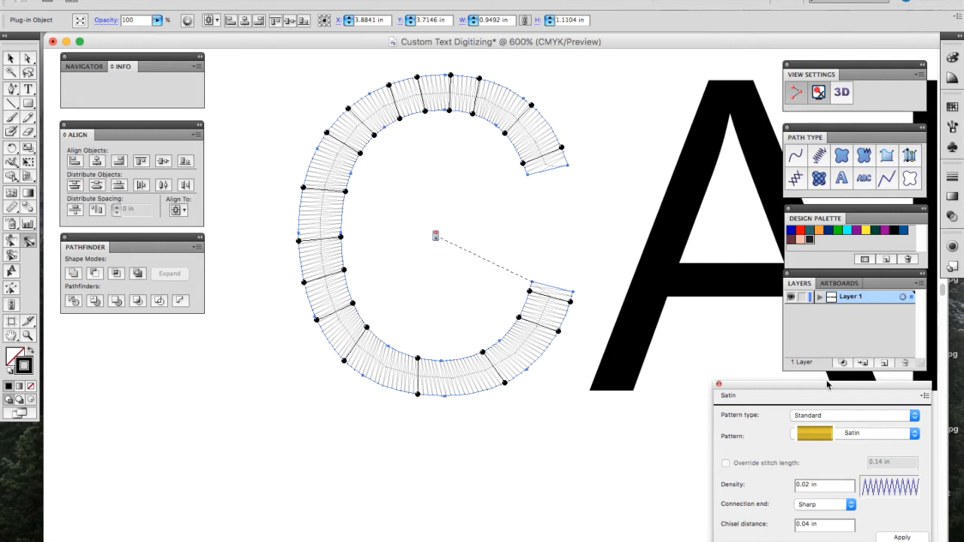
- Add a Parallel underlay to the C's satin stitches and apply it
left_click(924, 398)
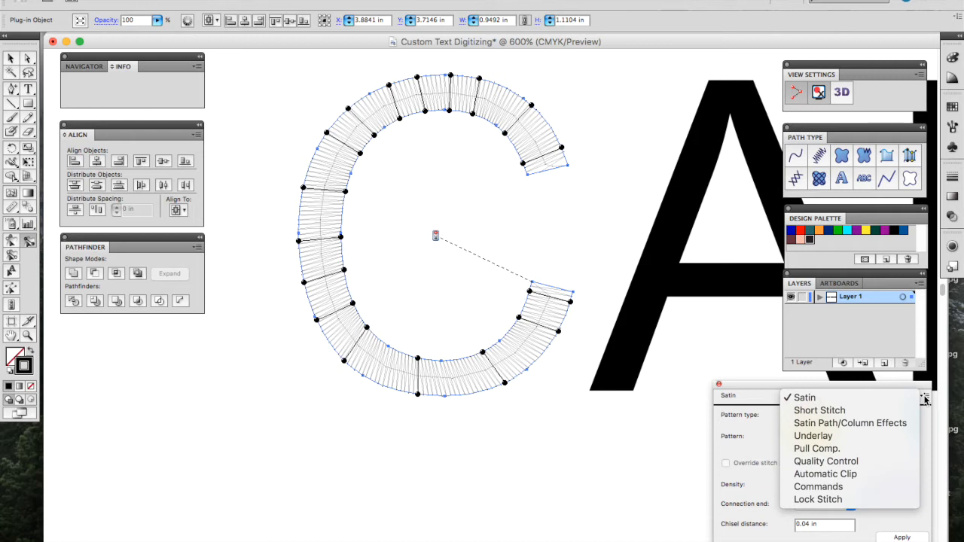
left_click(864, 437)
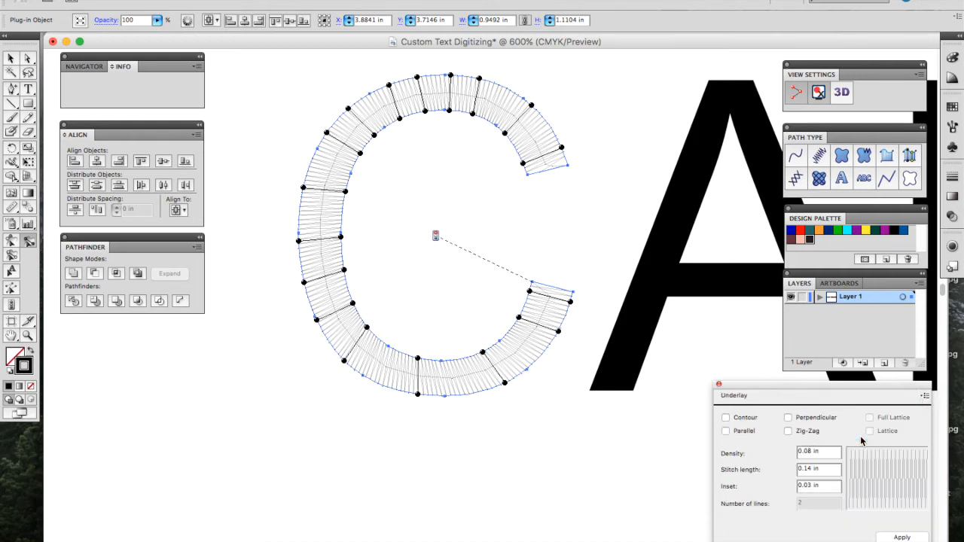
left_click(743, 432)
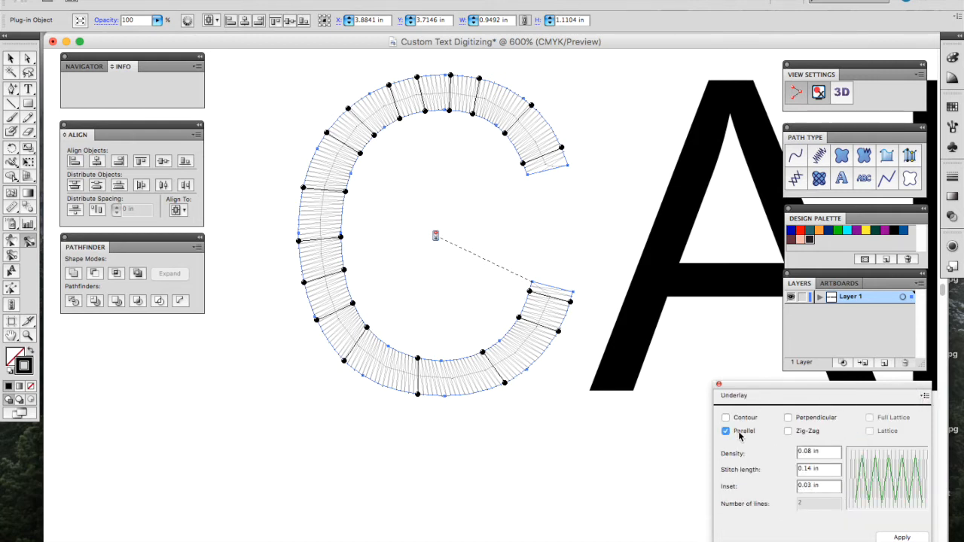
left_click(899, 538)
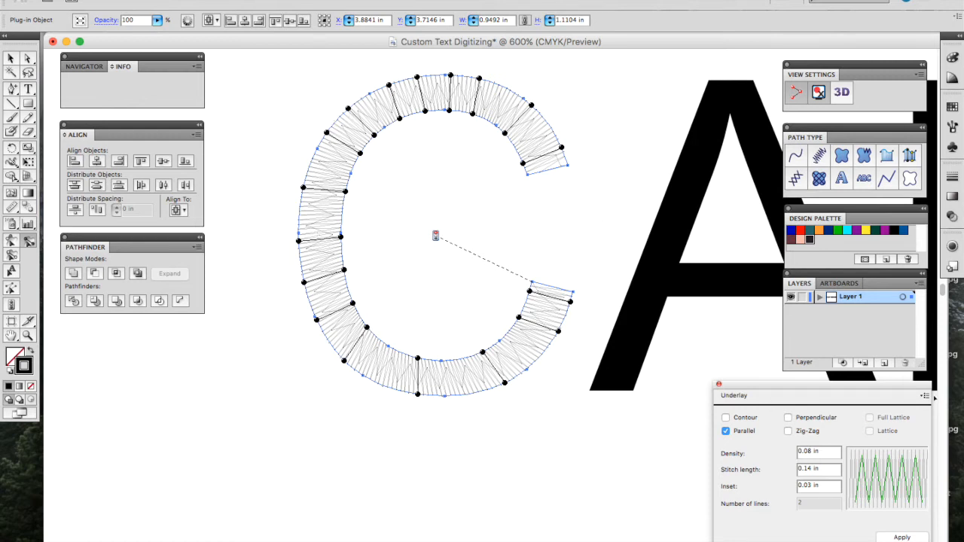
left_click(926, 396)
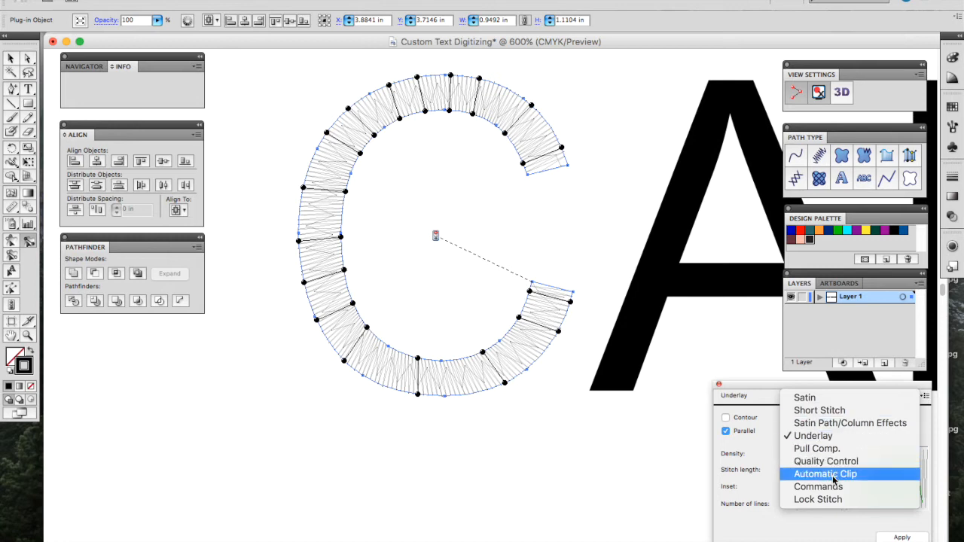
left_click(859, 525)
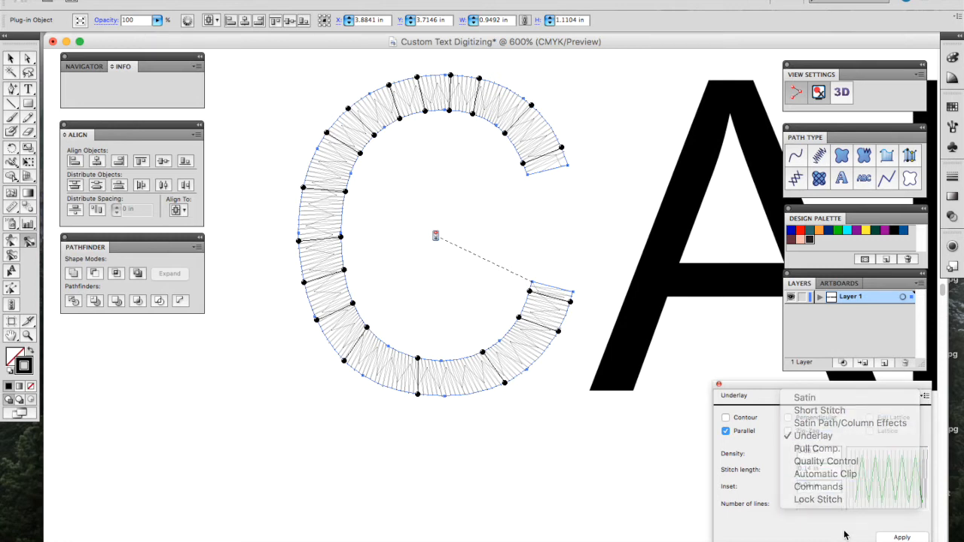
left_click(926, 399)
left_click(817, 537)
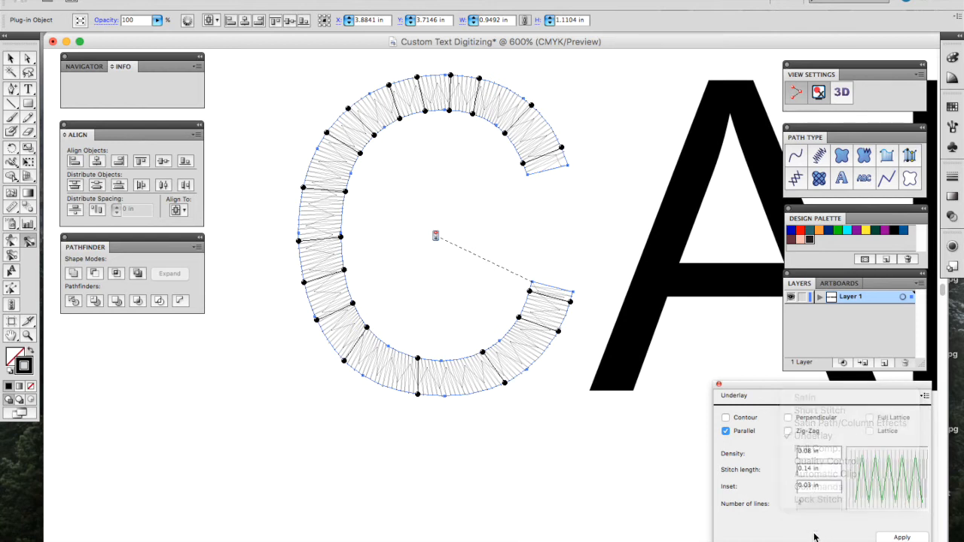
- Preview the C in the 3D view, zoom in to 600% to examine the stitching at its ends, and close the preview
left_click(842, 92)
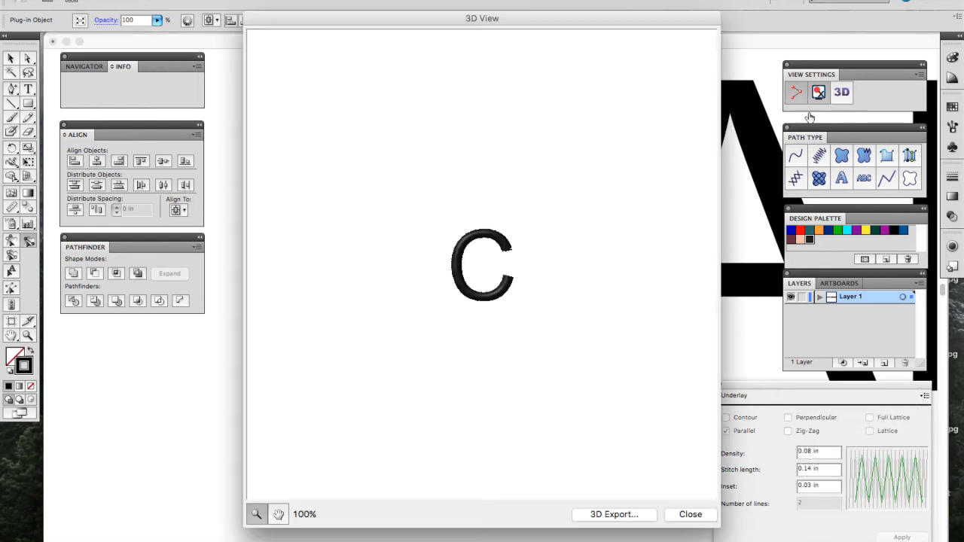
left_click(478, 235)
left_click(480, 236)
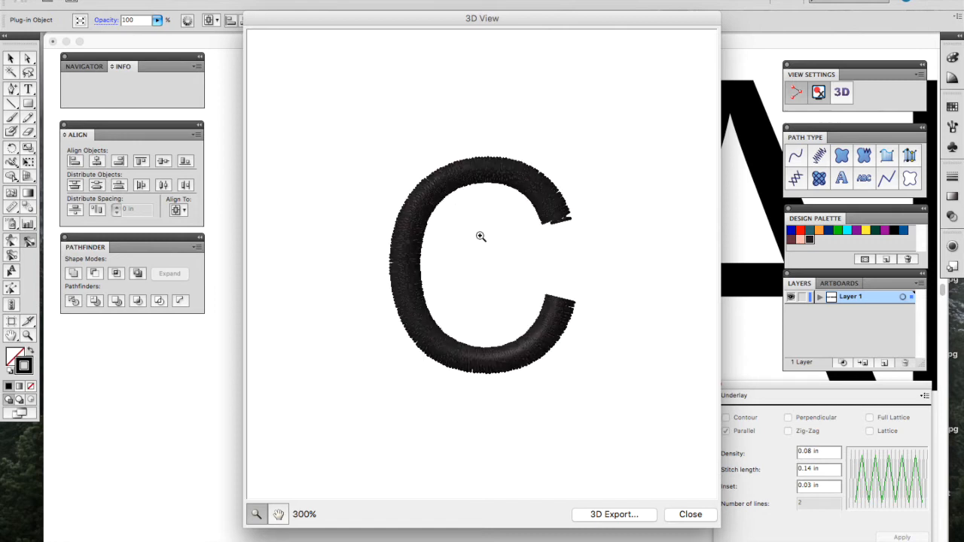
left_click(480, 237)
left_click(482, 236)
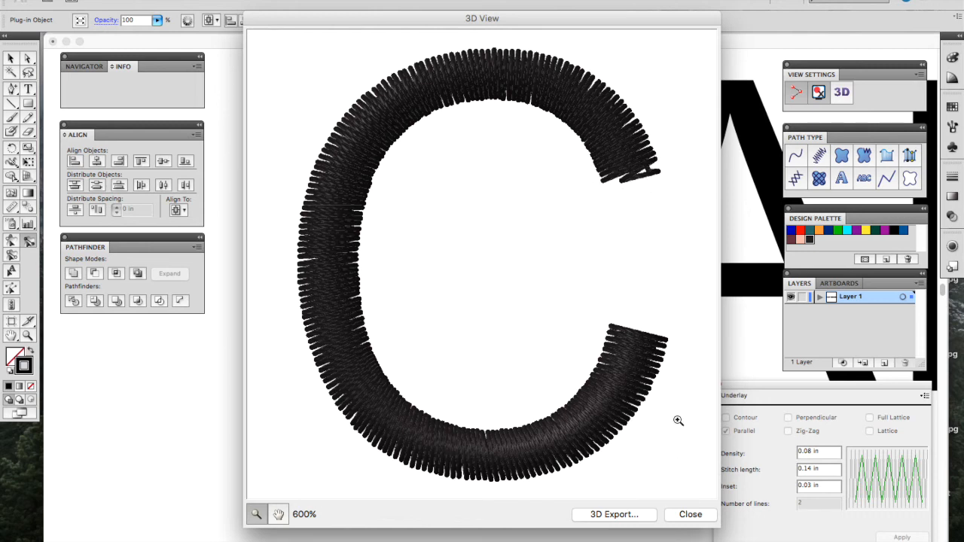
left_click(690, 514)
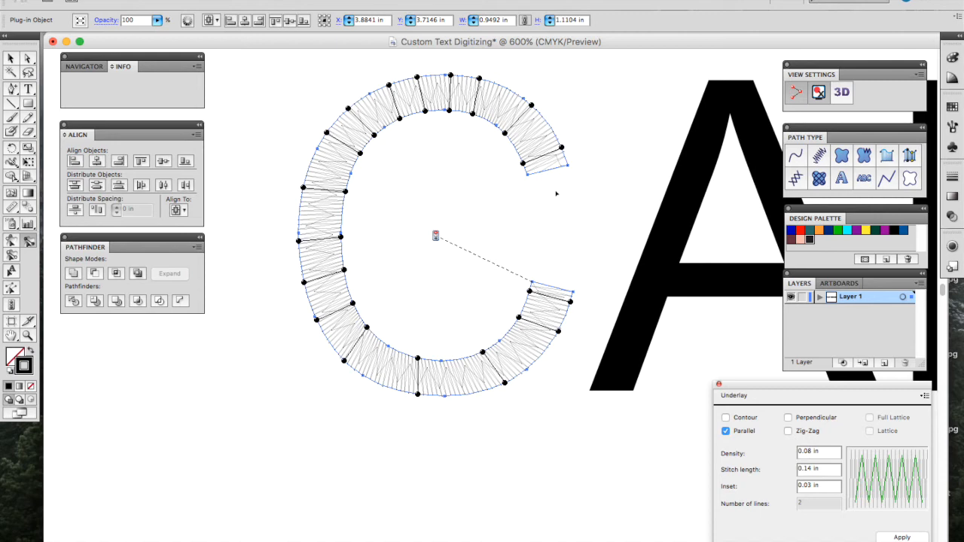
- Add a stitch direction line right at the C's upper stroke end and regenerate the stitches
key("super+plus")
key("super+plus")
key("super+plus")
scroll(556, 193, "up", 5)
scroll(556, 194, "right", 1)
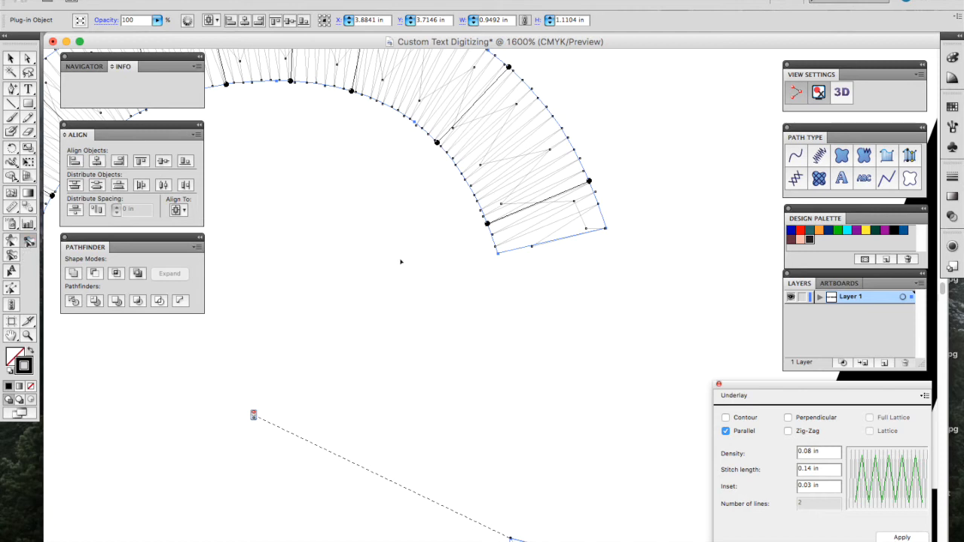
left_click(605, 223)
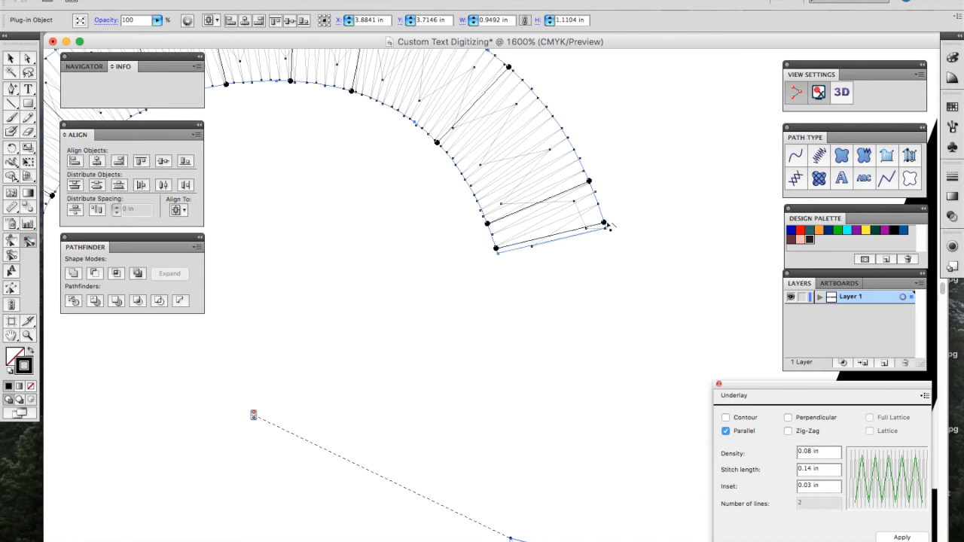
left_click(921, 536)
- Recheck the C's upper stroke end in the 3D view at 300% and close the preview
left_click(841, 91)
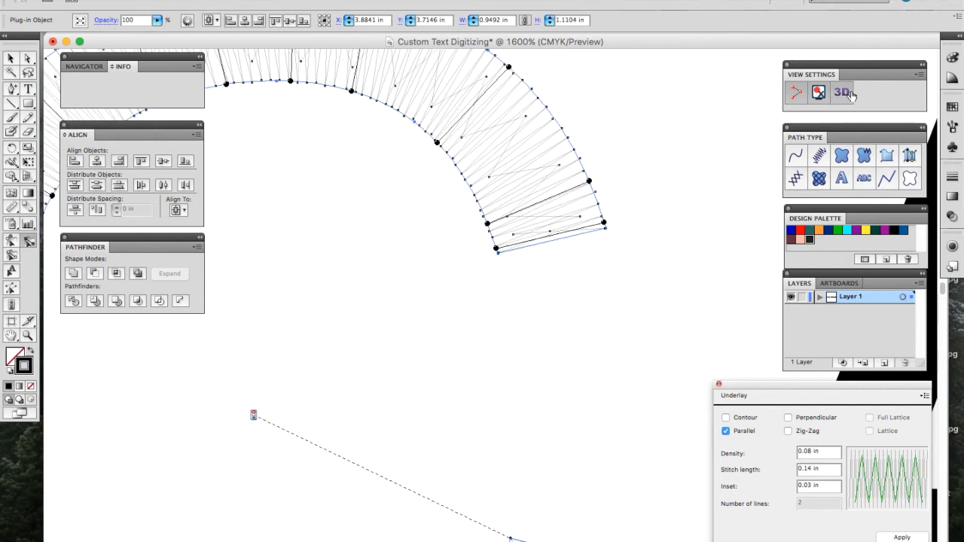
left_click(508, 242)
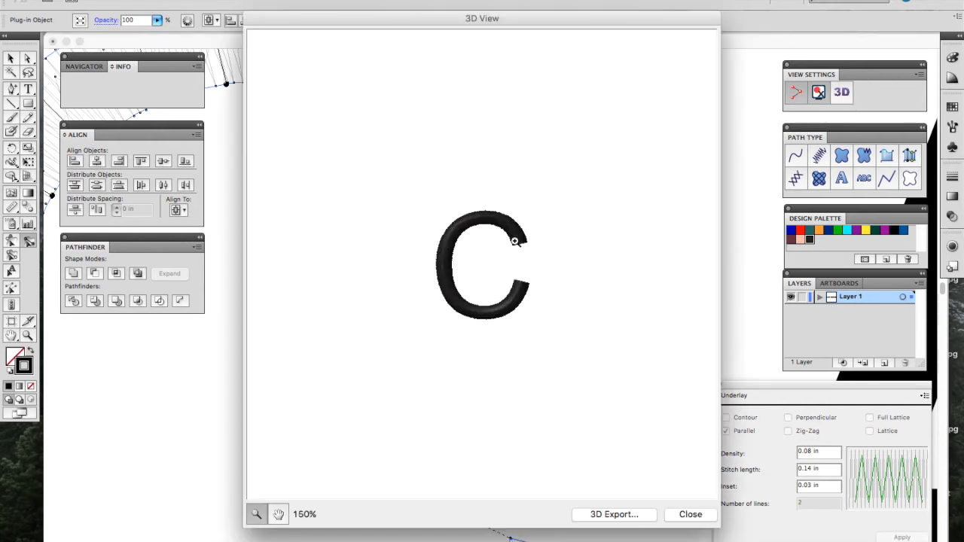
left_click(528, 234)
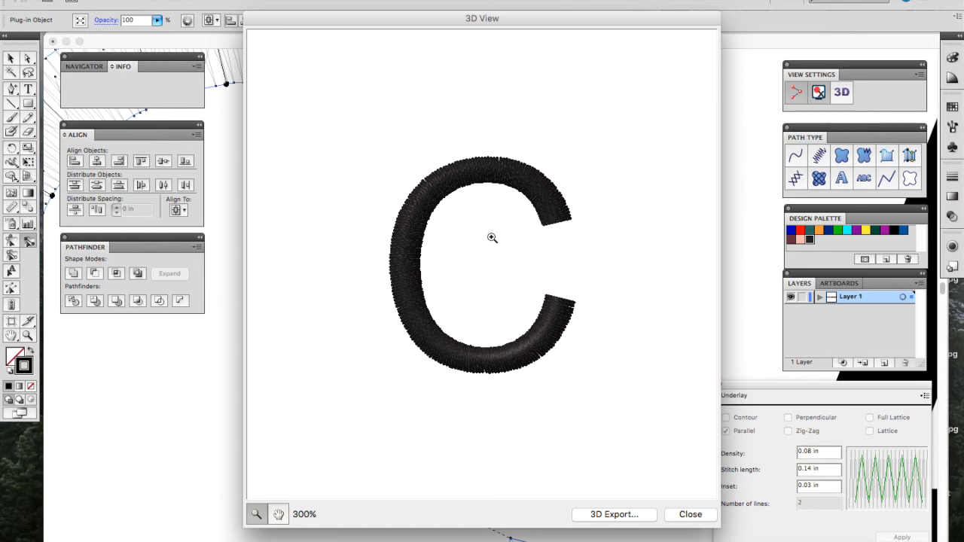
left_click(691, 514)
- Select the letter A of CAP and convert it into a satin stitch embroidery path
key("super+minus")
key("super+minus")
key("super+minus")
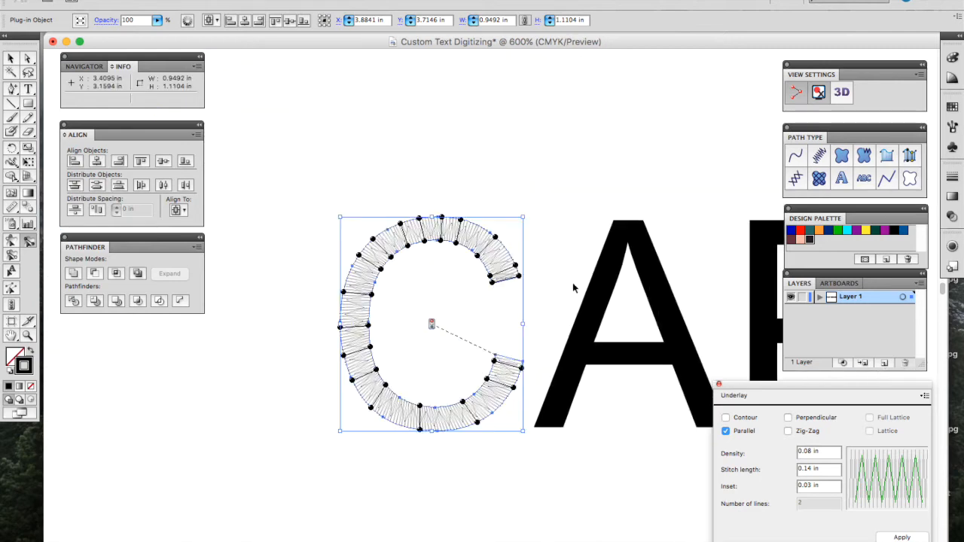
scroll(574, 287, "right", 3)
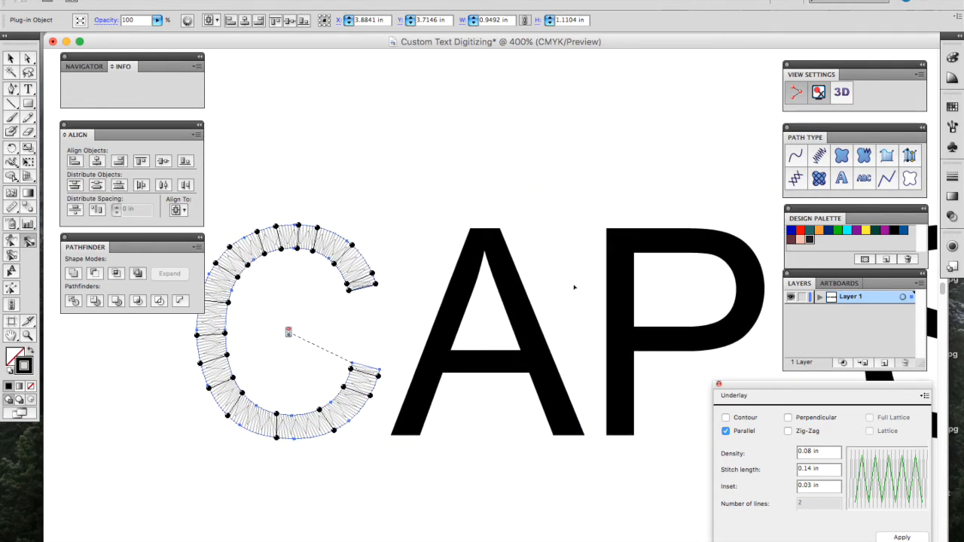
key("v")
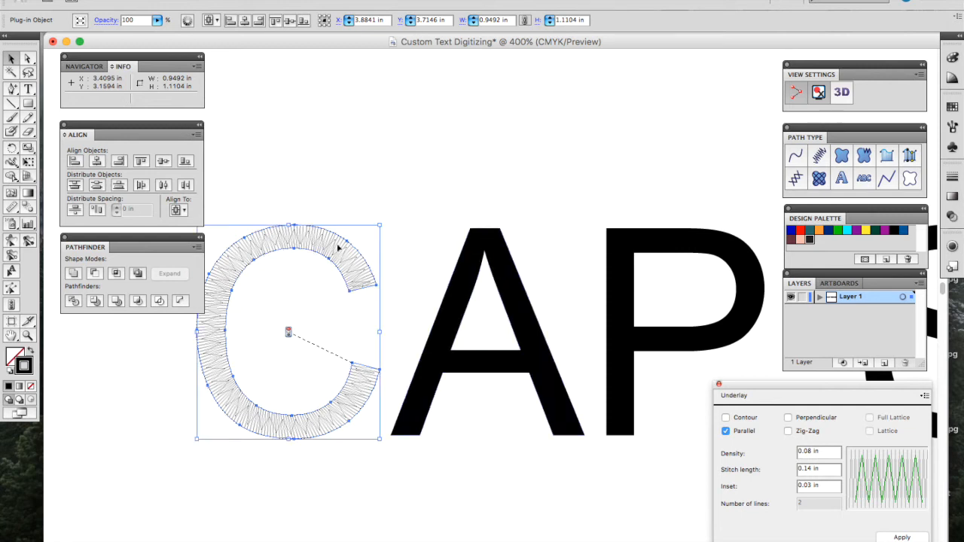
left_click(489, 264)
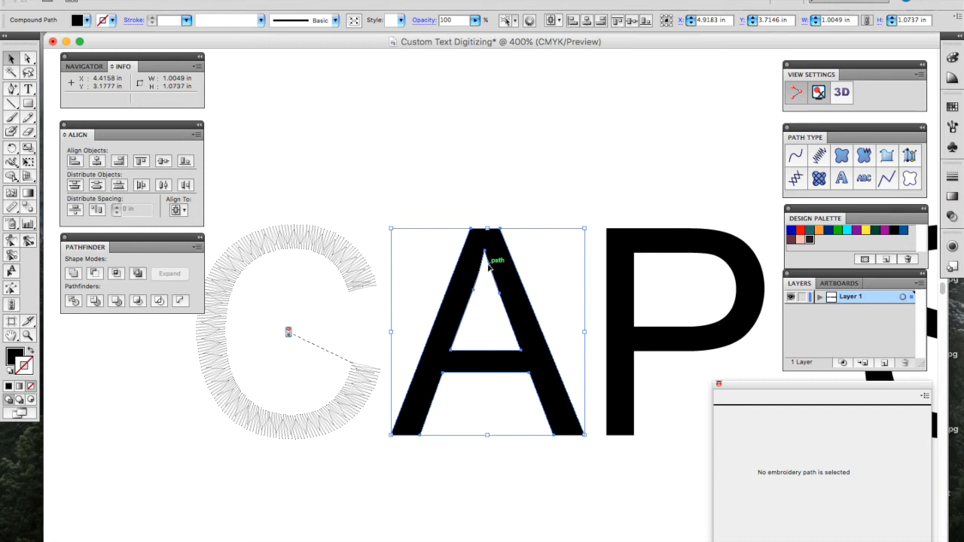
key("super+equal")
key("super+equal")
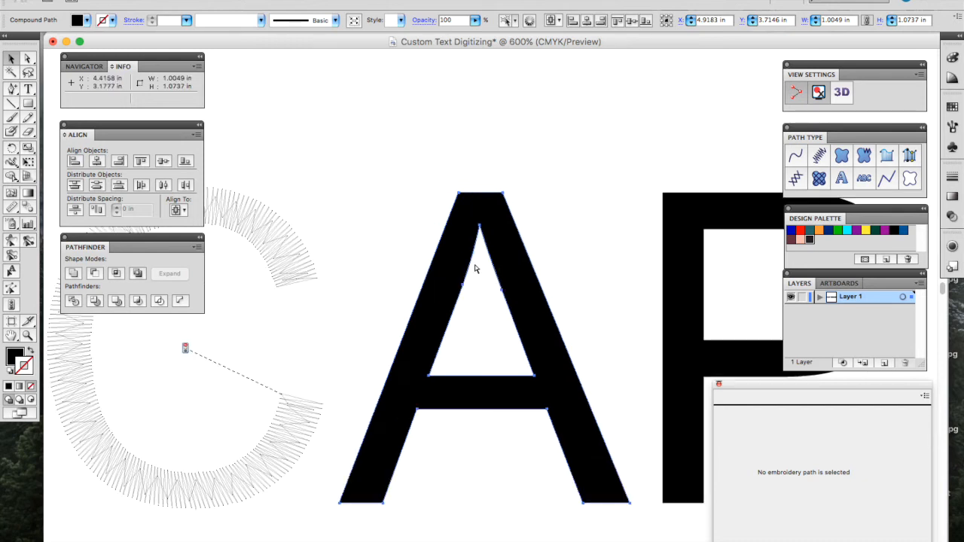
scroll(475, 269, "down", 3)
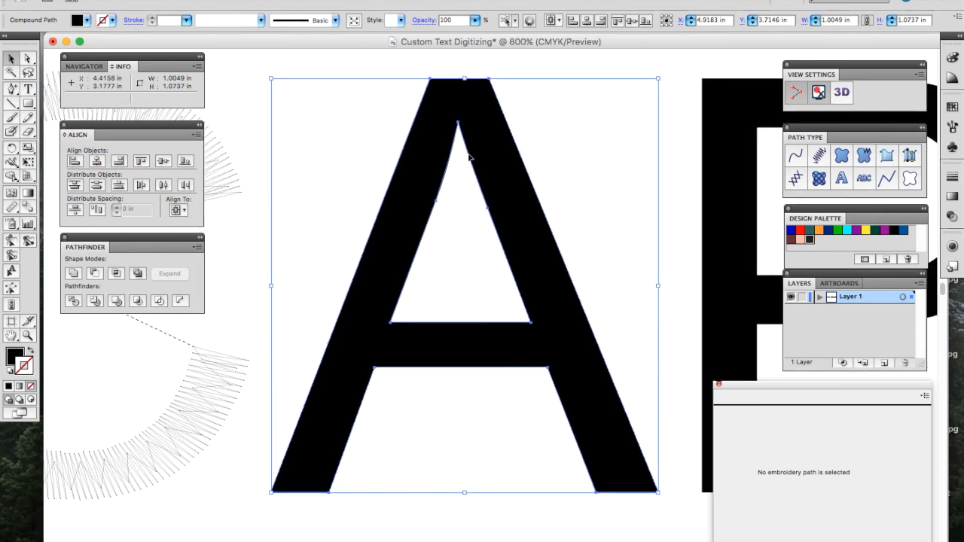
left_click(887, 155)
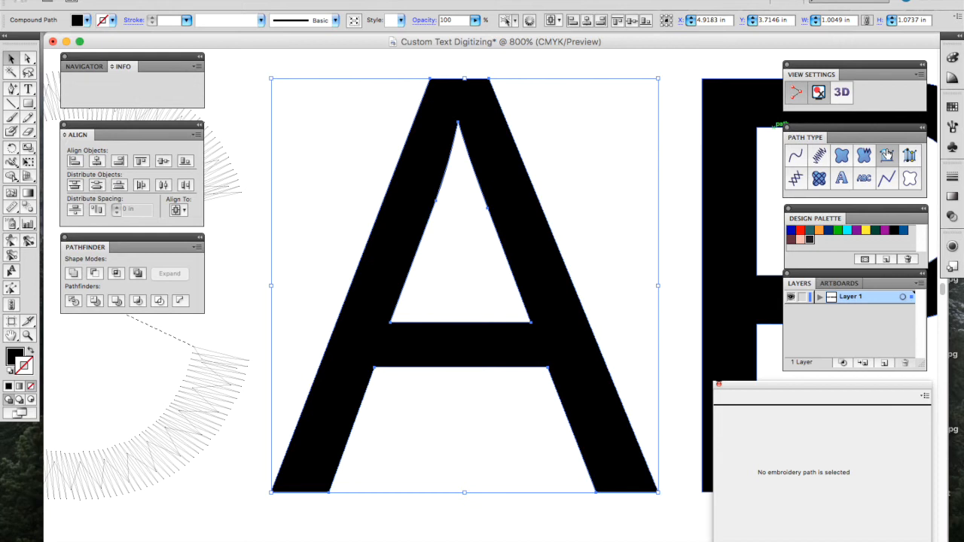
- Draw eight stitch direction lines on the A, from the foot of its left leg up to a vertical line at the apex
left_click(30, 241)
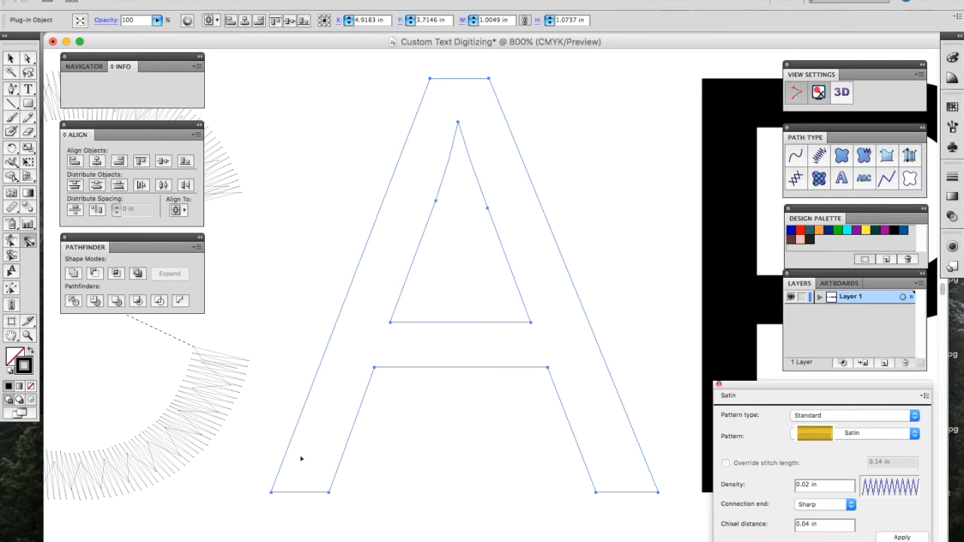
left_click_drag(281, 468, 336, 473)
left_click_drag(305, 405, 356, 418)
left_click(315, 450)
left_click(327, 381)
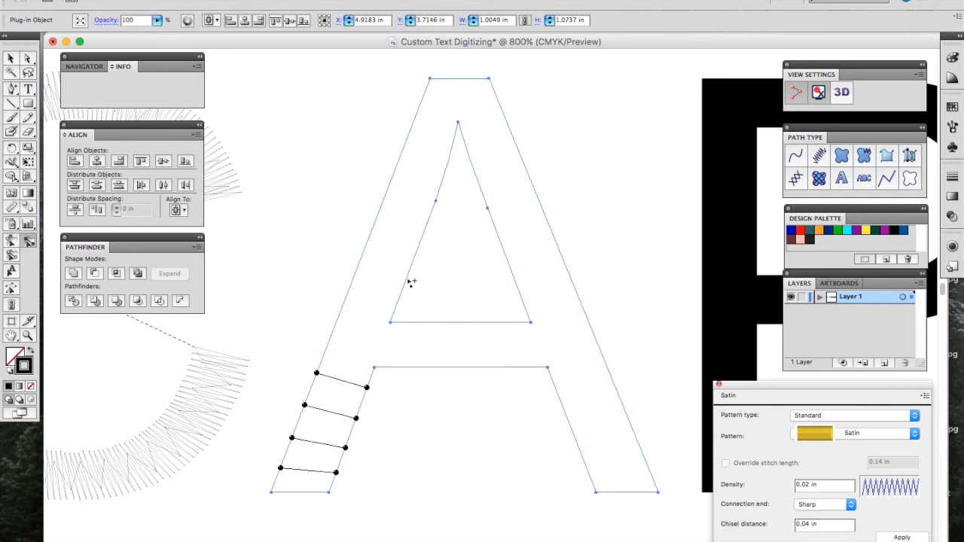
left_click(381, 273)
left_click(436, 202)
left_click(423, 137)
left_click(461, 101)
- Draw seven stitch direction lines across the A's right leg, from just below the apex down to the foot
mouse_move(467, 149)
left_mouse_down()
mouse_move(508, 129)
mouse_move(517, 136)
left_mouse_up()
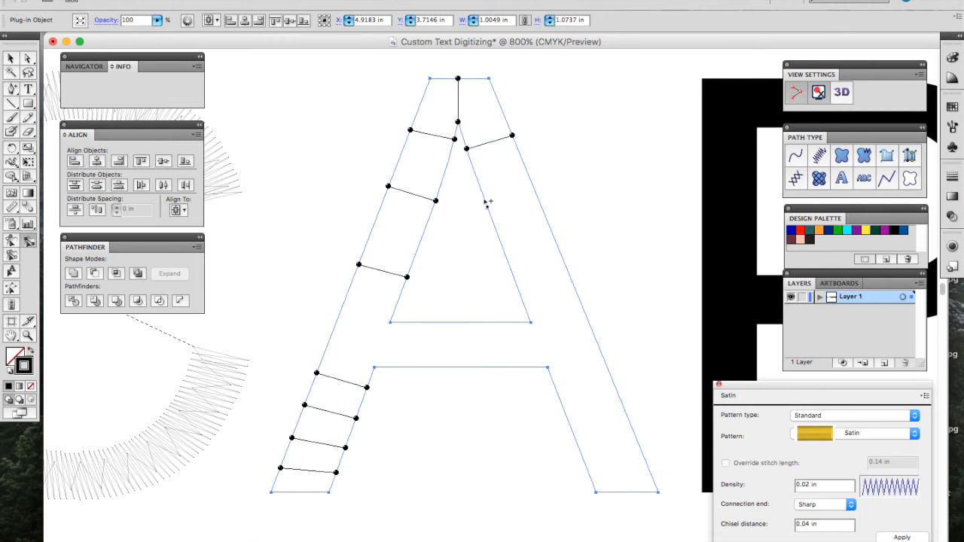
left_click_drag(483, 196, 528, 182)
left_click_drag(498, 232, 553, 217)
left_click_drag(519, 286, 571, 273)
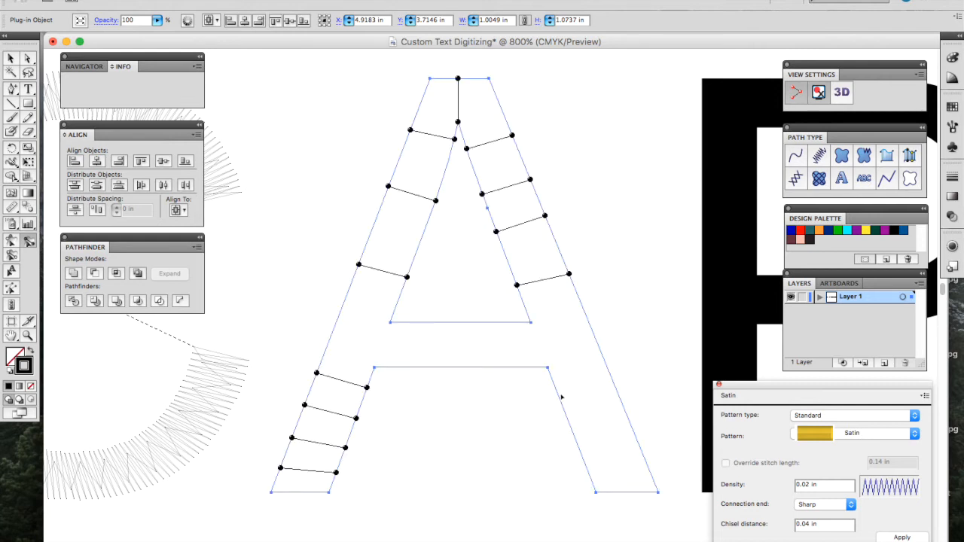
left_click_drag(557, 392, 611, 377)
left_click_drag(579, 445, 632, 430)
left_click_drag(593, 484, 661, 473)
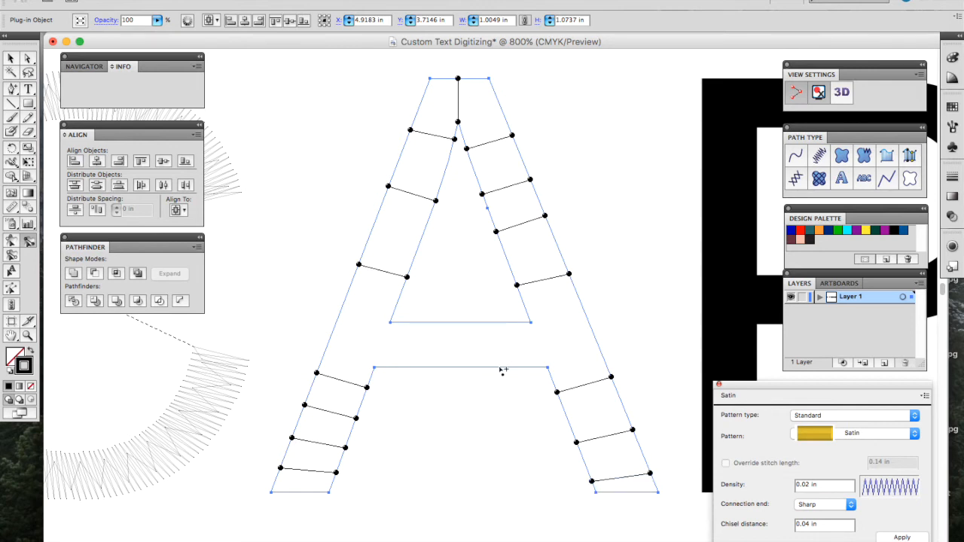
- Draw five near-vertical stitch direction lines across the A's crossbar and generate the satin stitches
left_click_drag(332, 334, 597, 345)
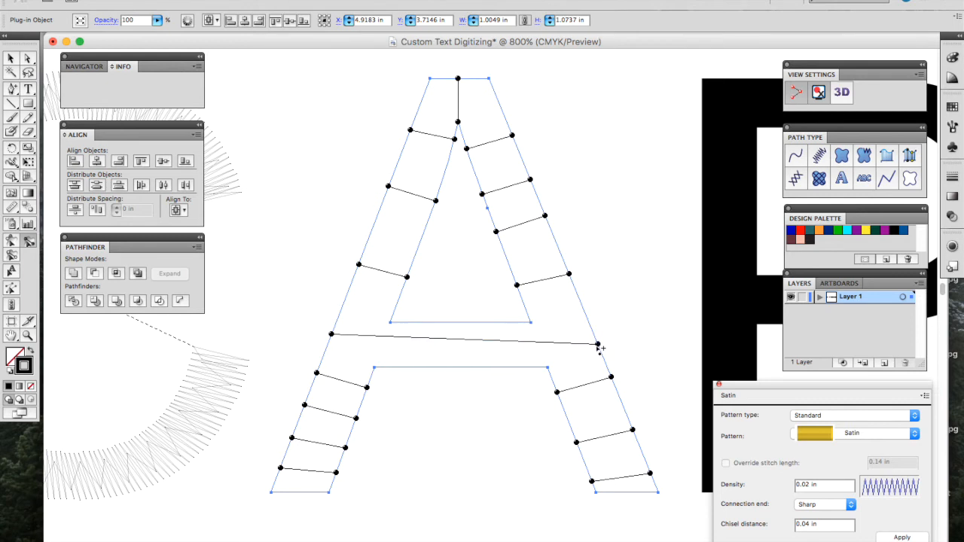
key("super+z")
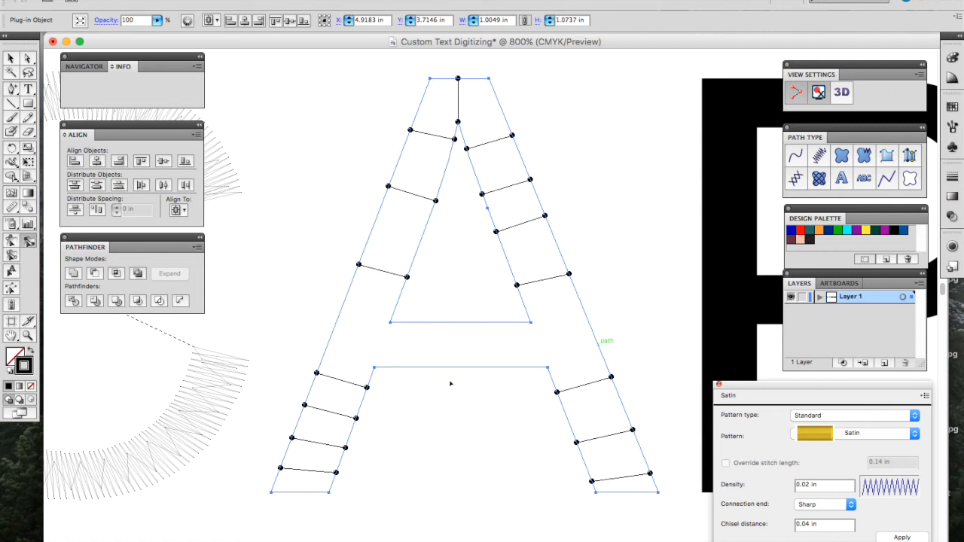
left_click_drag(544, 368, 520, 323)
left_click_drag(497, 369, 494, 322)
left_click_drag(439, 369, 437, 324)
left_click_drag(465, 368, 469, 338)
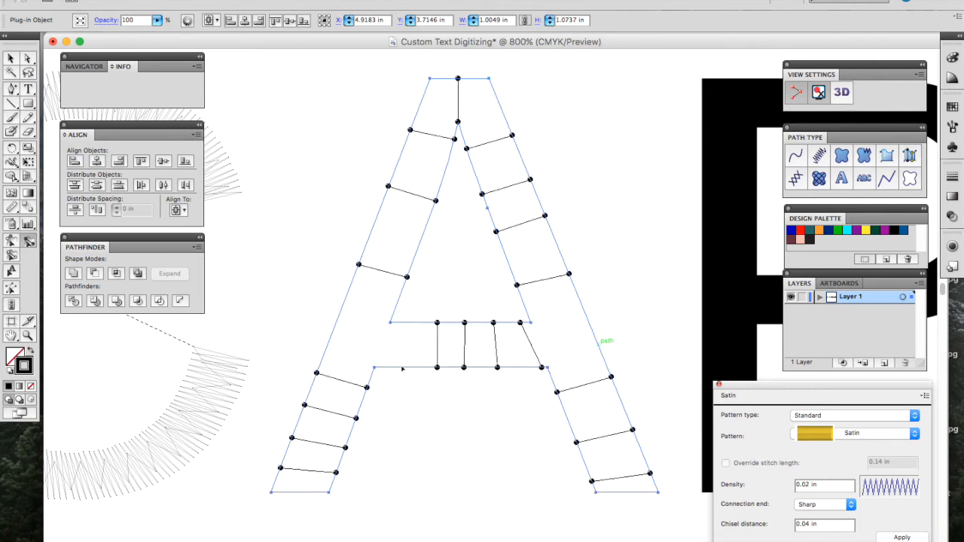
left_click_drag(409, 369, 414, 344)
left_click_drag(544, 369, 526, 369)
left_click(904, 537)
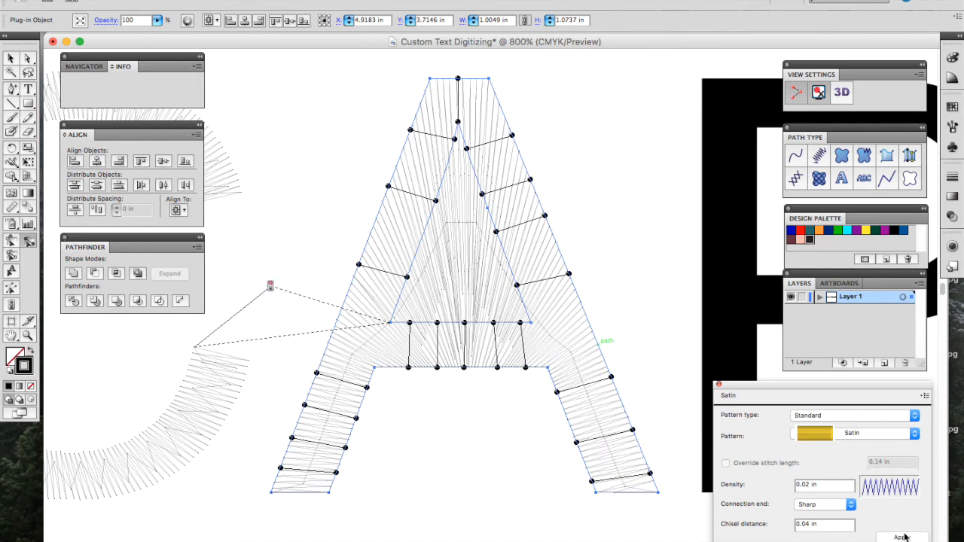
- Examine the stitched C and A together in the 3D view and close the preview
left_click(845, 93)
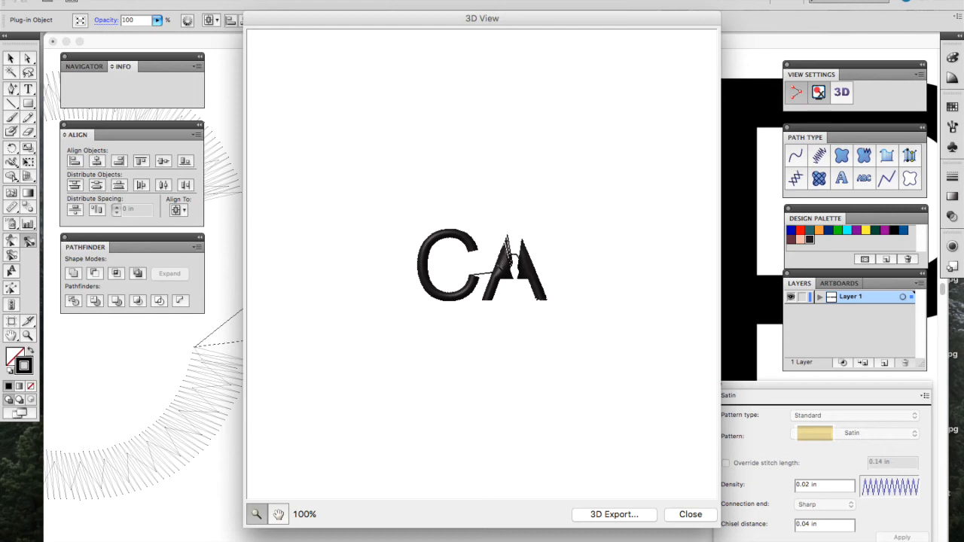
left_click(691, 516)
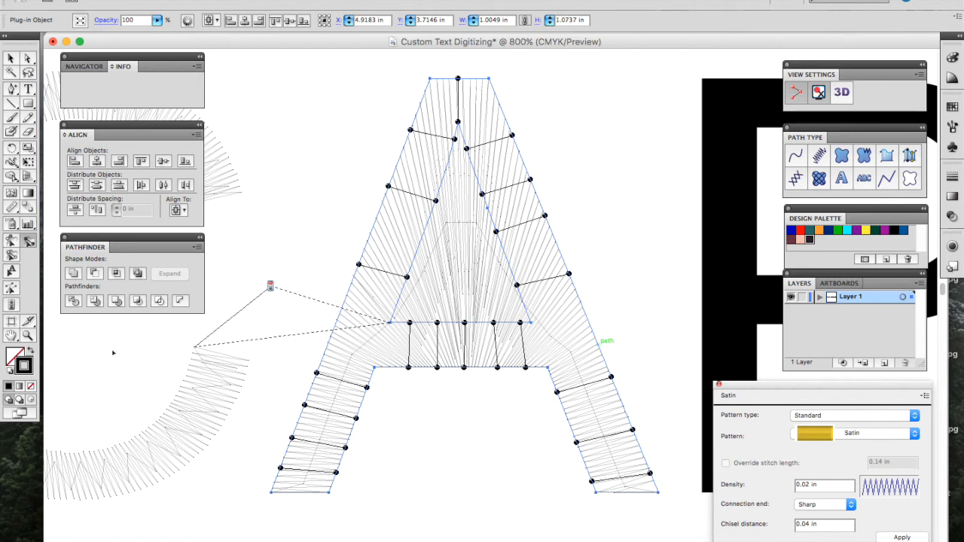
- Draw dividing lines where the A's crossbar meets its right and left legs and regenerate the satin stitches
left_click(13, 257)
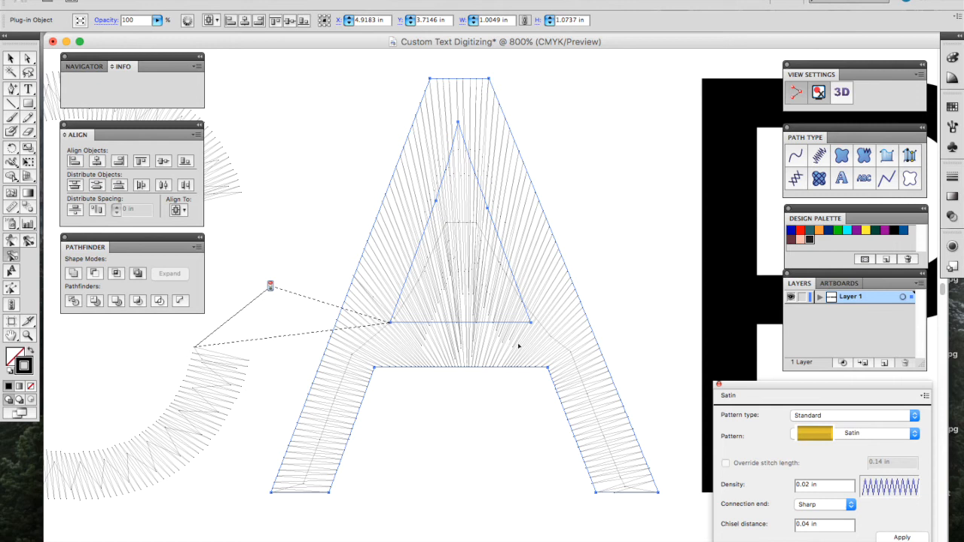
left_click_drag(550, 368, 532, 323)
left_click_drag(375, 369, 390, 323)
left_click(898, 538)
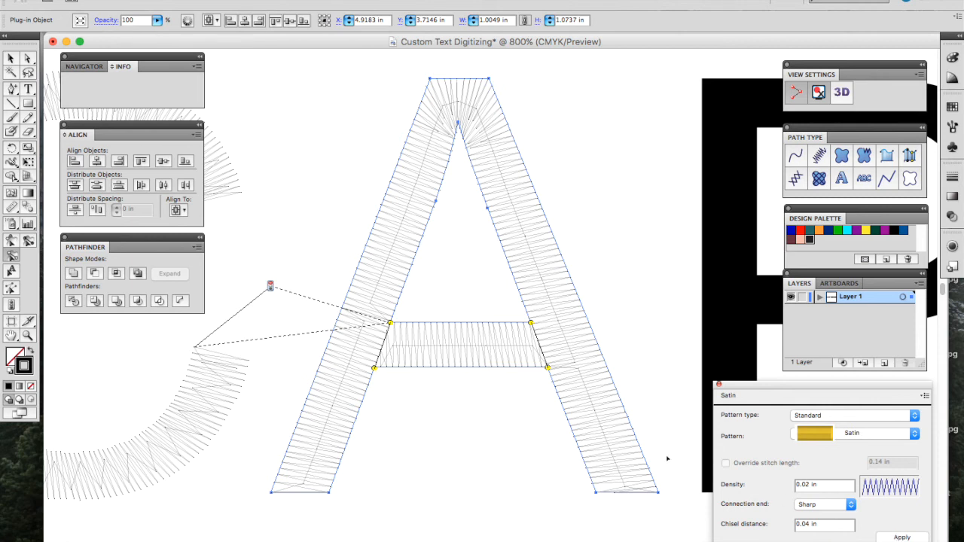
- Examine the divided A's crossbar and feet beside the C in an enlarged 3D view and close the preview
left_click(842, 92)
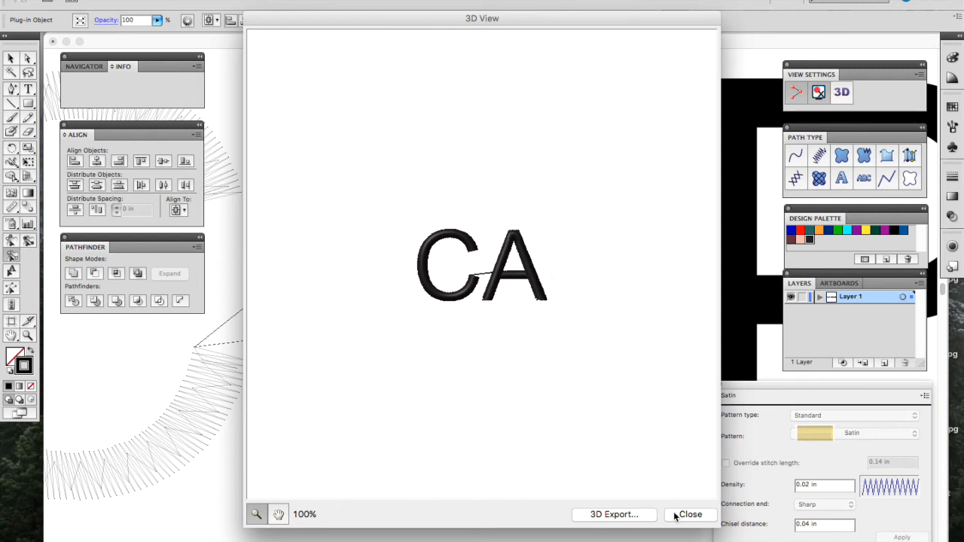
left_click(541, 282)
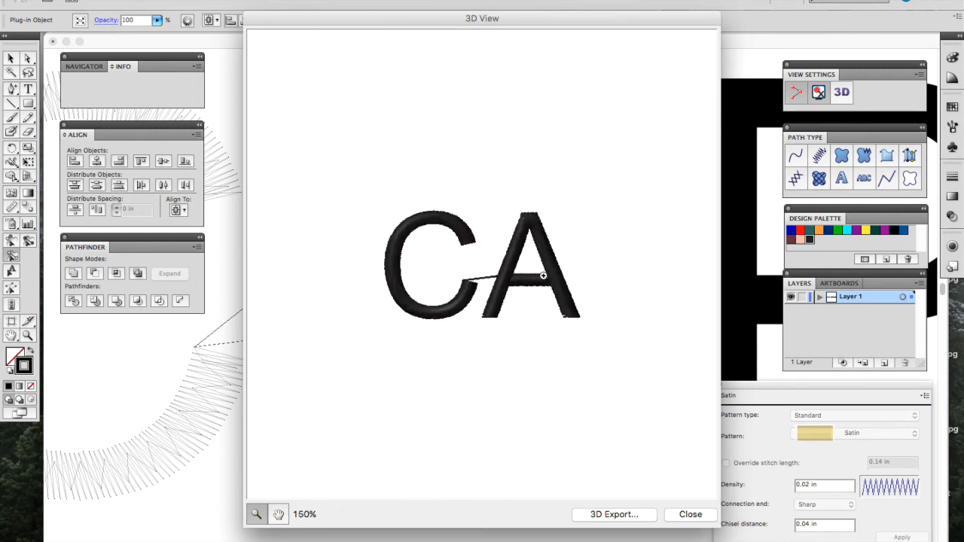
left_click(610, 332)
left_click(690, 515)
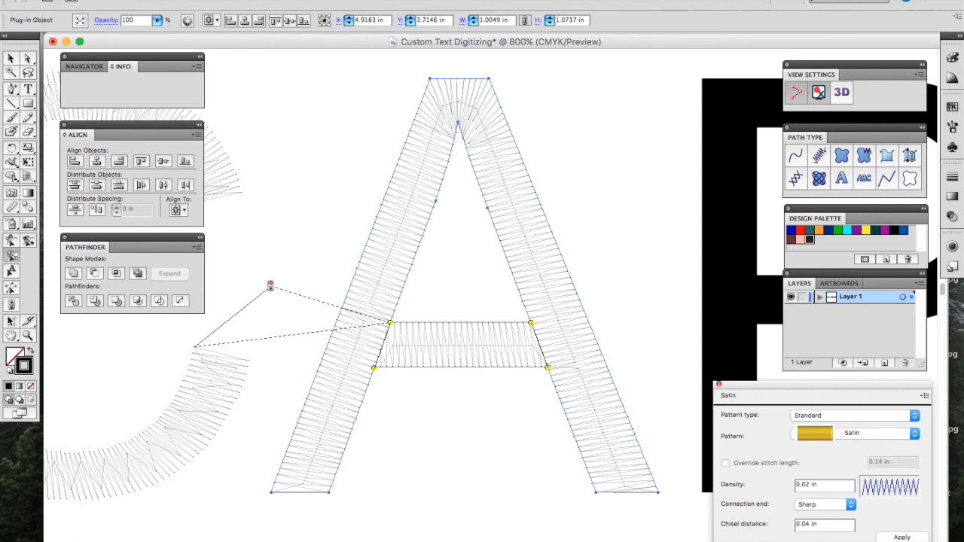
- Draw one more stitch direction line across the very end of each of the A's feet and regenerate the stitches
left_click(30, 241)
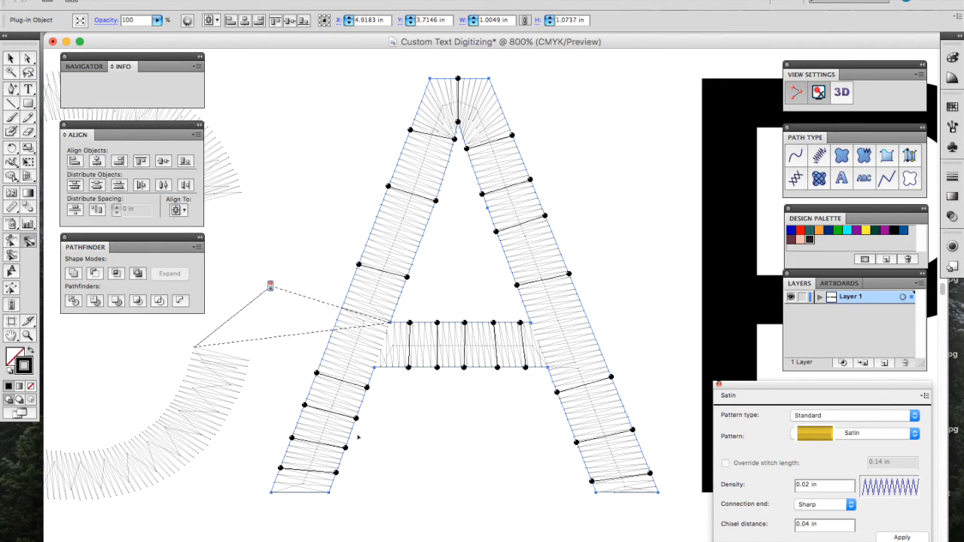
left_click_drag(273, 487, 333, 488)
left_click_drag(596, 492, 659, 487)
left_click(886, 537)
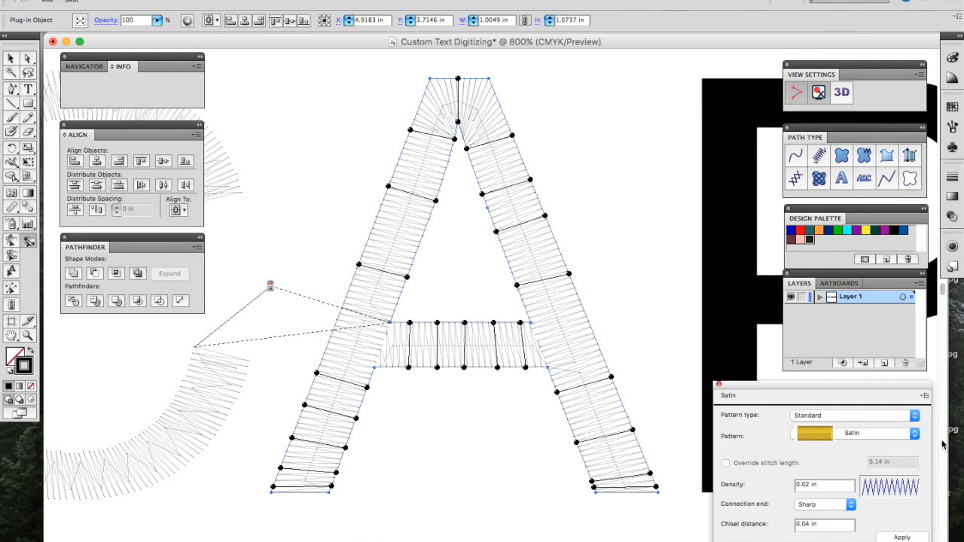
- Apply a Parallel underlay to the A
left_click(926, 395)
left_click(844, 441)
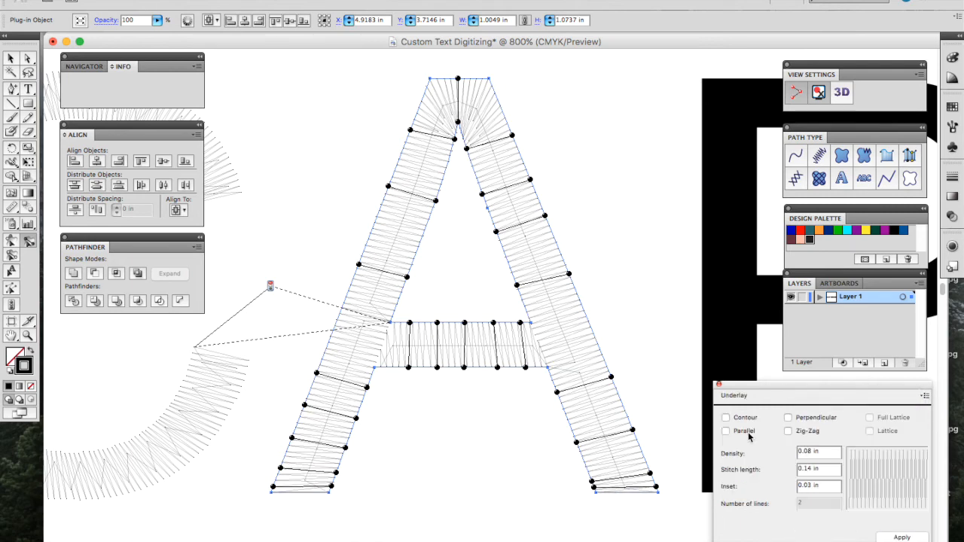
left_click(748, 433)
left_click(902, 537)
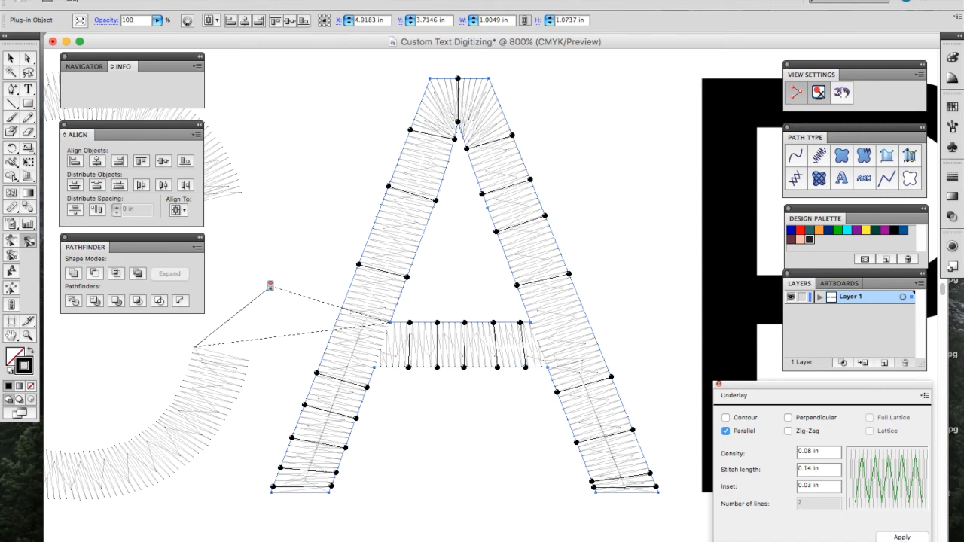
- Examine the underlaid A and the connecting thread from the C in the 3D view at up to 300%, and close it
left_click(842, 92)
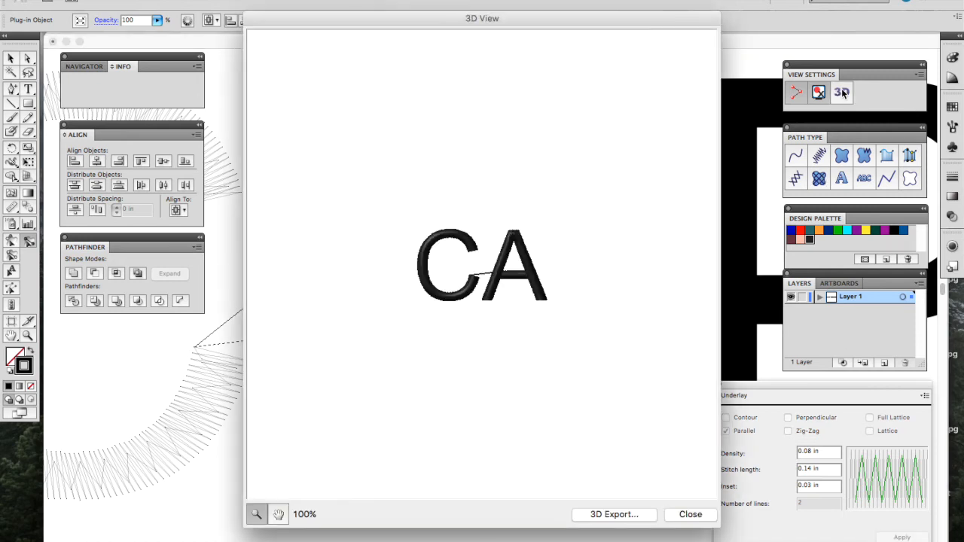
left_click(504, 258)
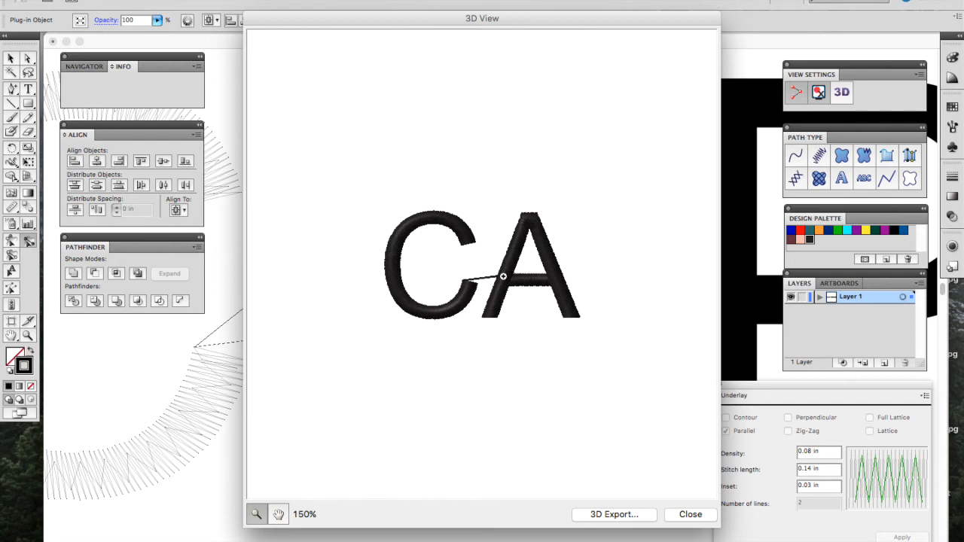
left_click(503, 276)
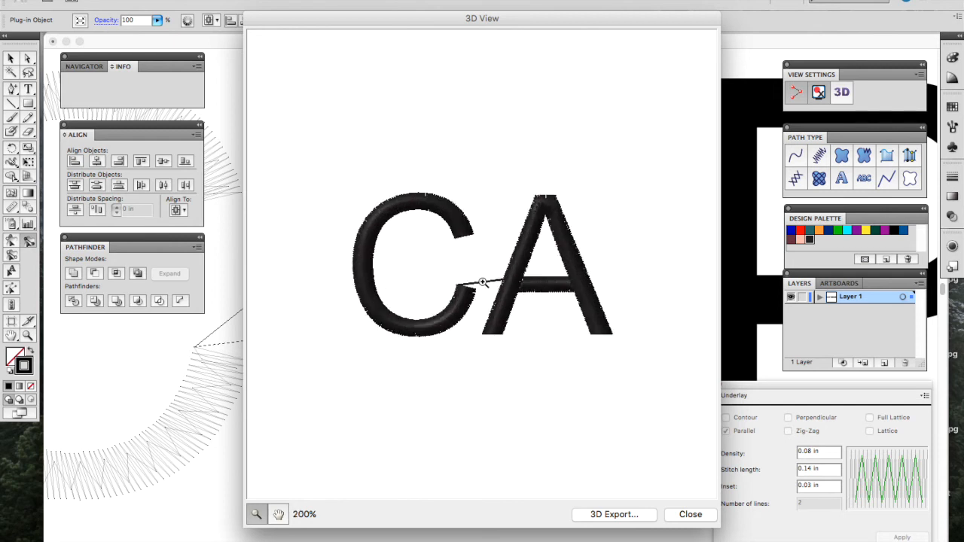
left_click(483, 282)
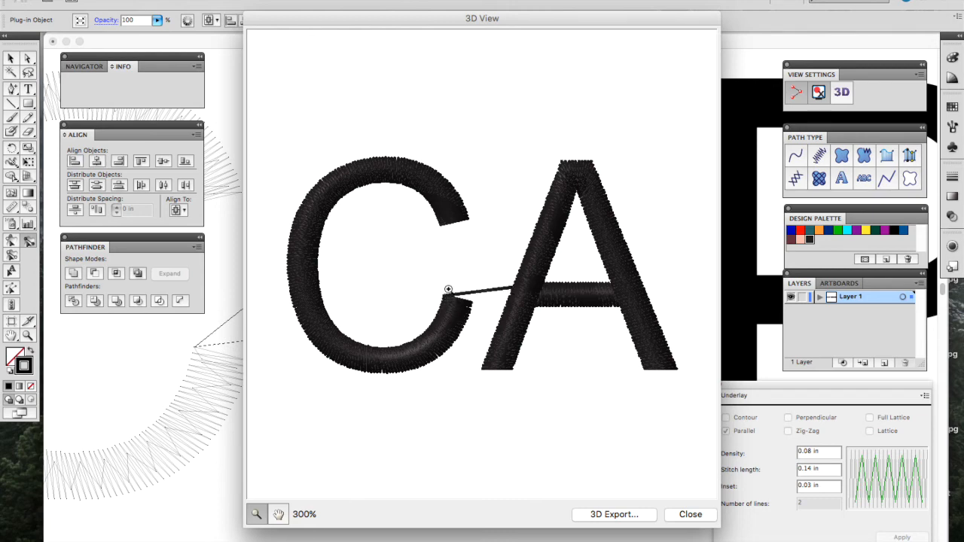
left_click(691, 515)
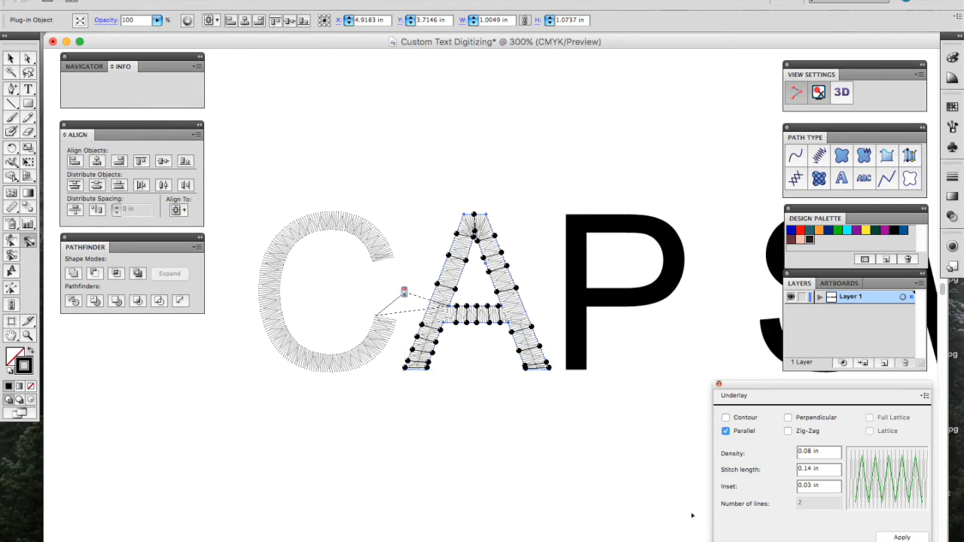
- Select the C and A together and set both their start and stop commands to Trim
left_click_drag(284, 175, 536, 373)
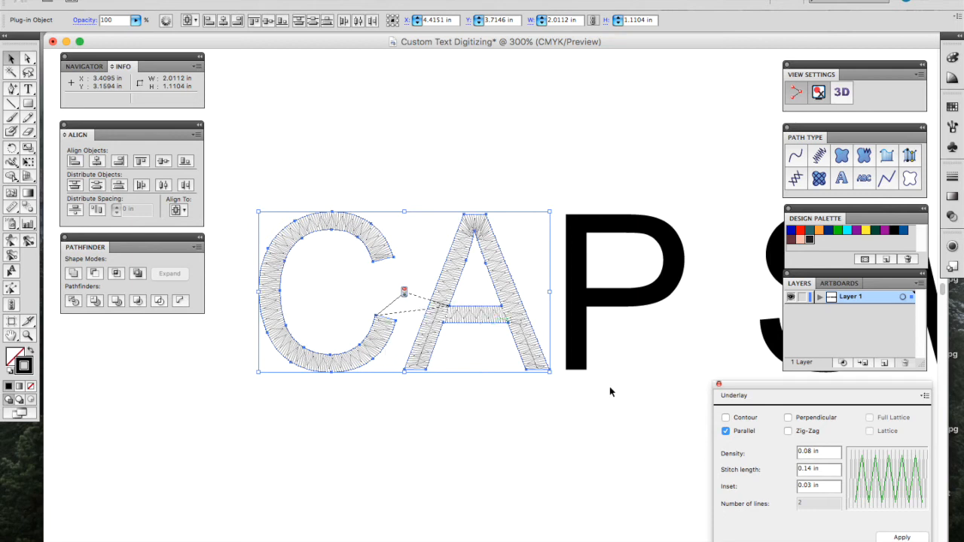
left_click(925, 396)
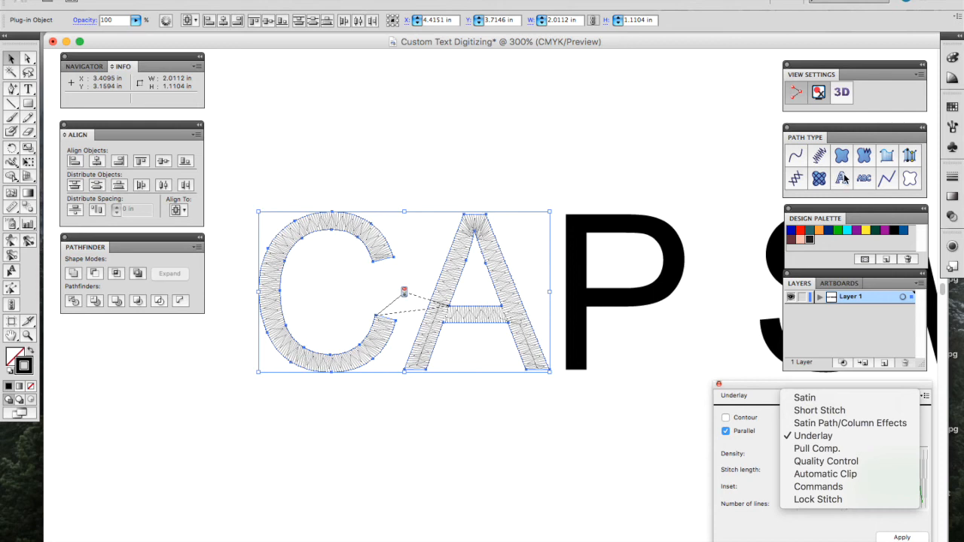
left_click(820, 487)
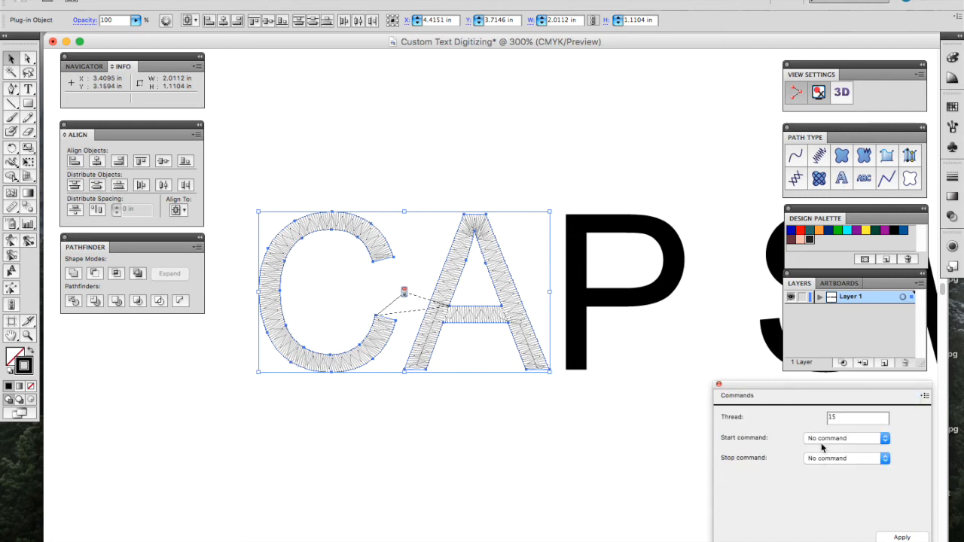
left_click(822, 443)
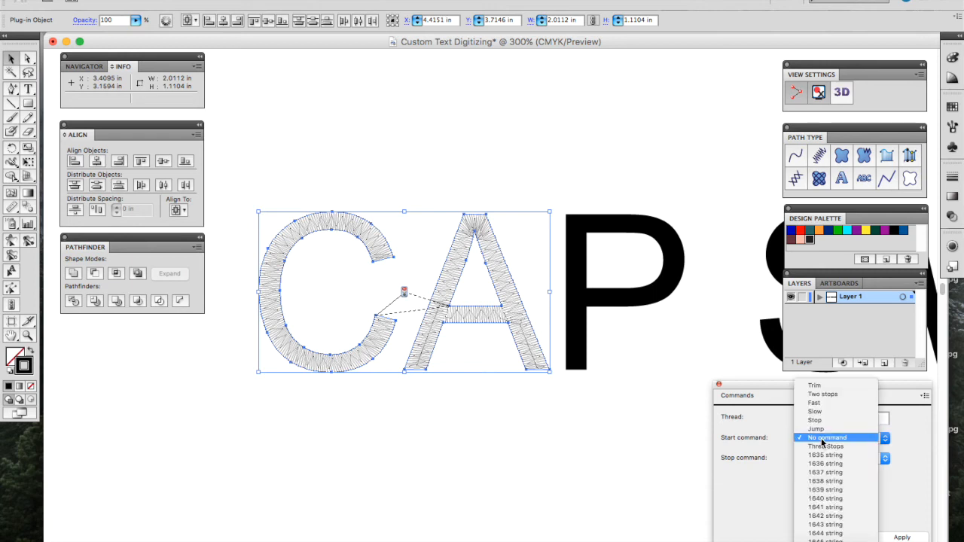
left_click(815, 390)
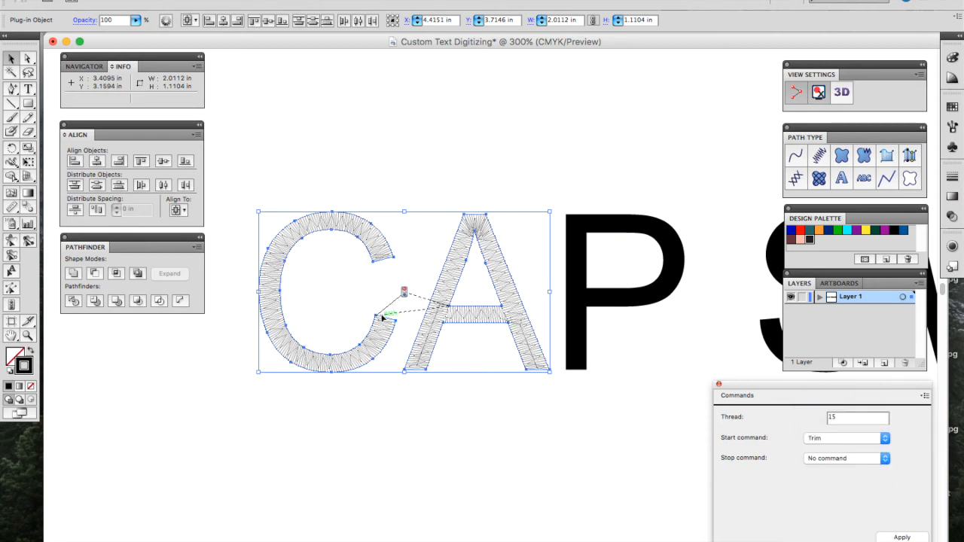
left_click(809, 458)
left_click(807, 407)
left_click(907, 538)
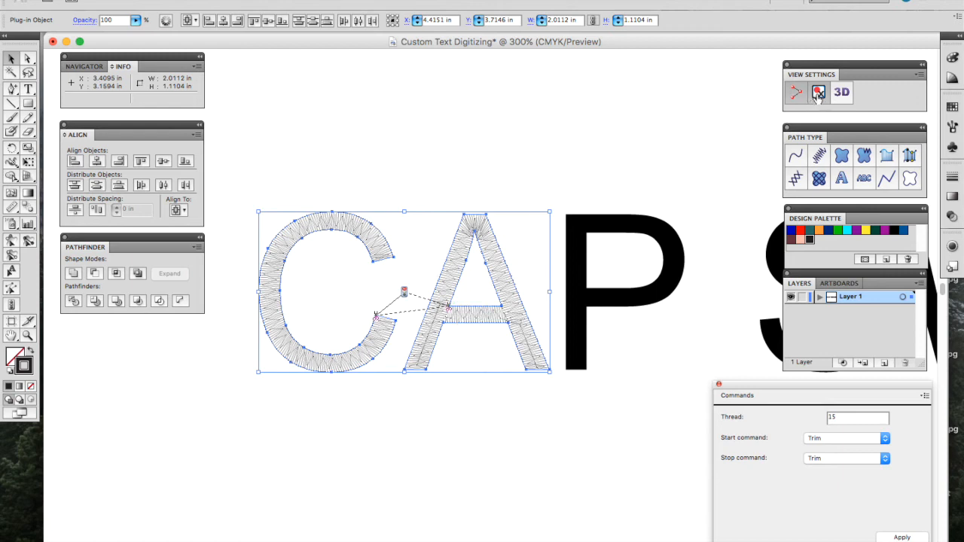
- Check the gap between the C and A in the 3D view at 150% for the trimmed thread and close it
left_click(844, 93)
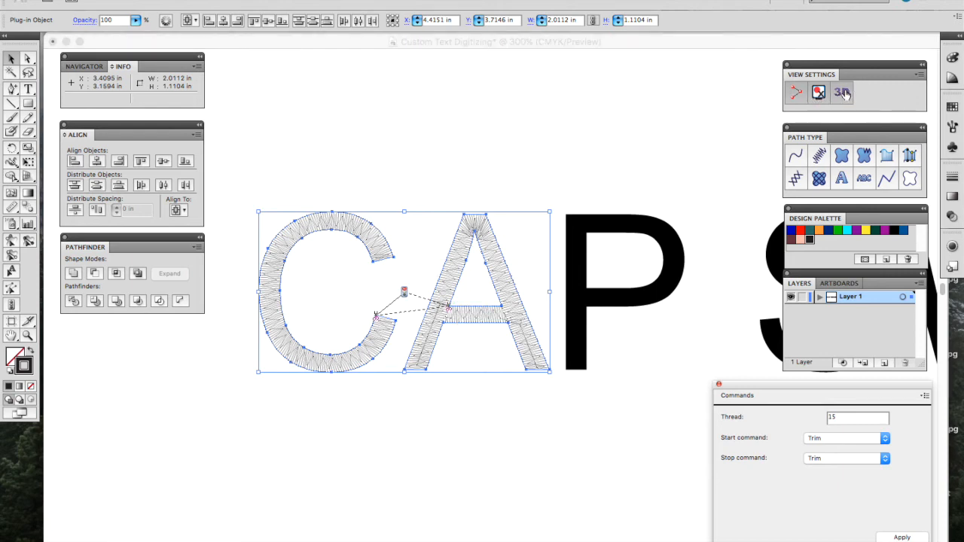
left_click(522, 265)
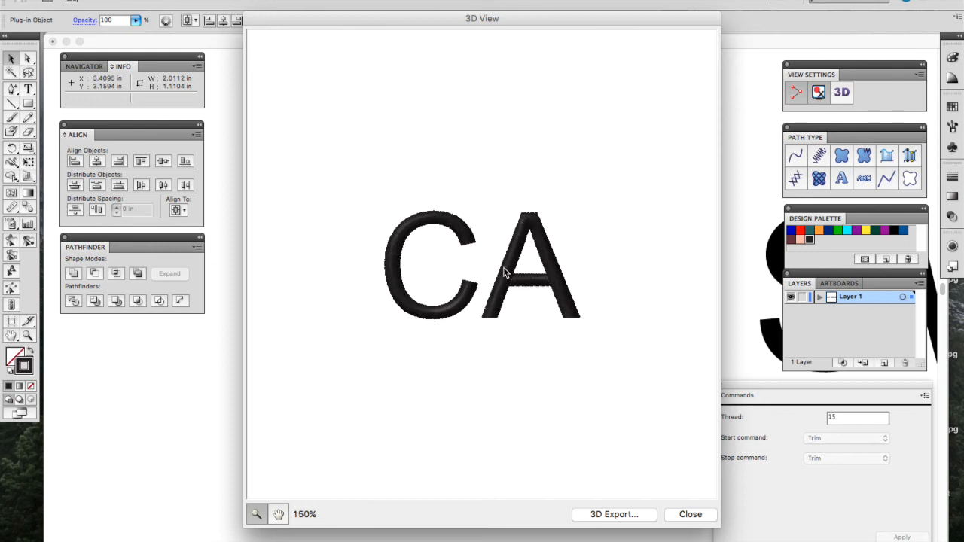
left_click(691, 514)
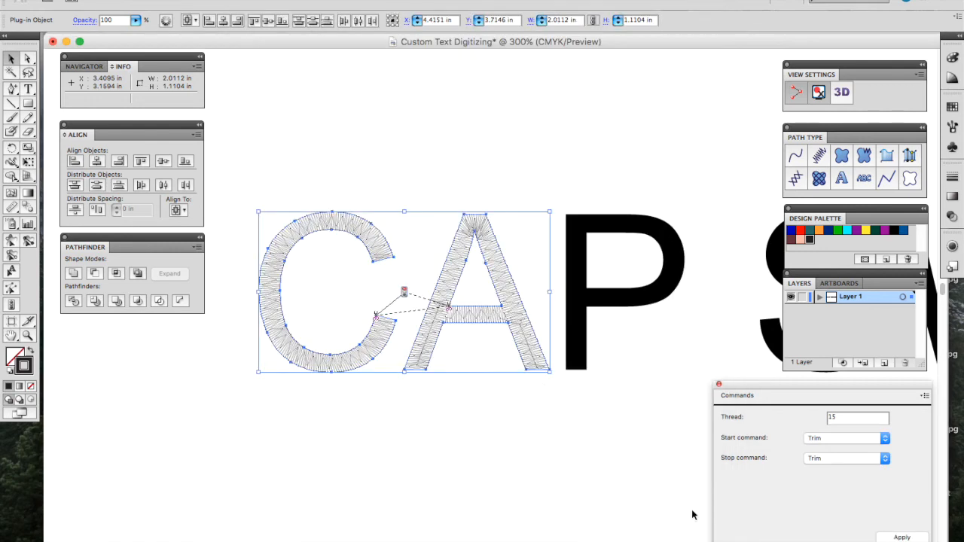
scroll(542, 384, "right", 2)
scroll(543, 385, "right", 3)
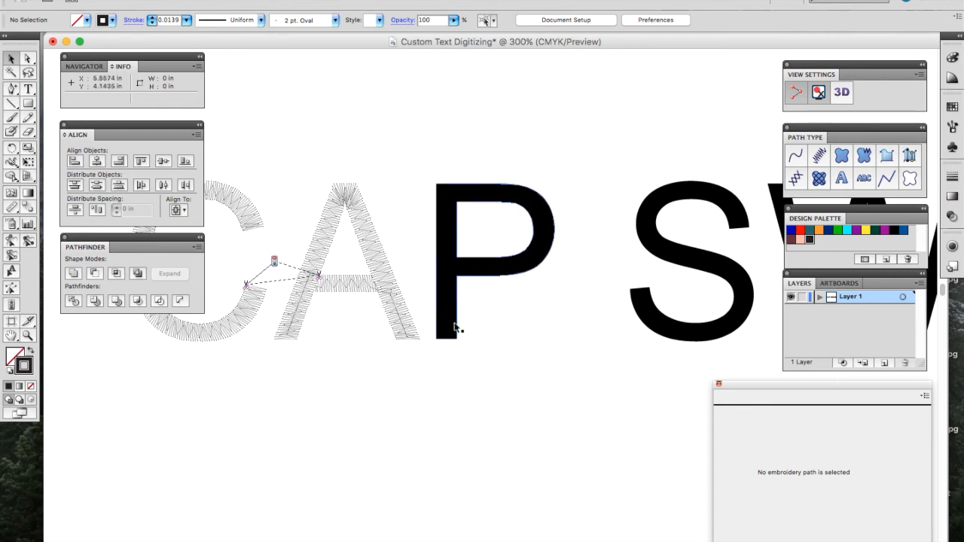
scroll(498, 351, "right", 1)
scroll(498, 351, "right", 4)
scroll(452, 339, "left", 2)
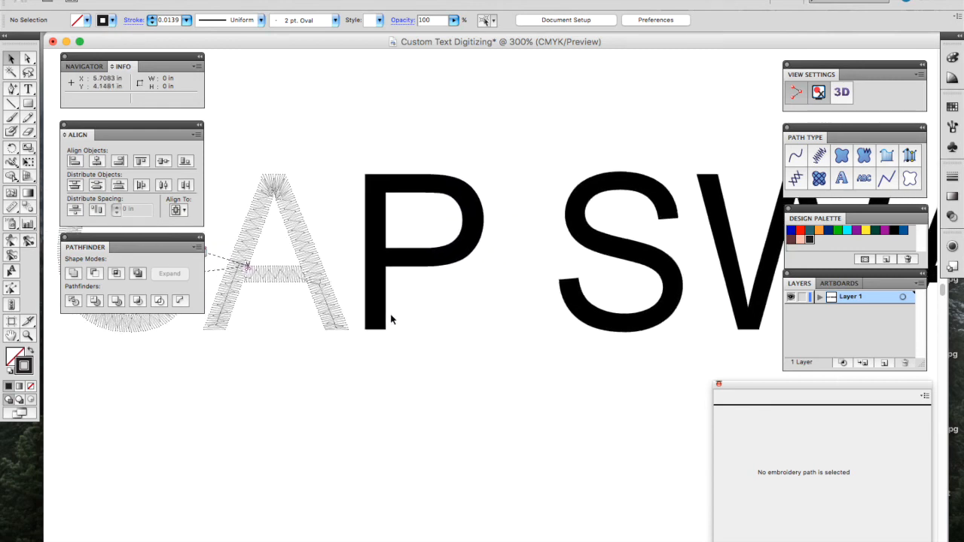
scroll(382, 320, "right", 5)
scroll(382, 319, "left", 8)
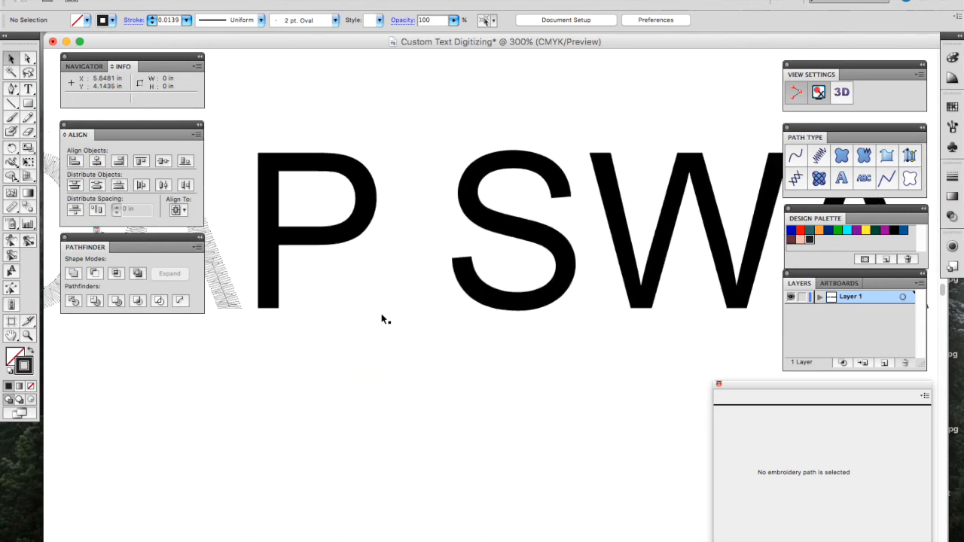
scroll(382, 320, "right", 8)
scroll(382, 319, "down", 2)
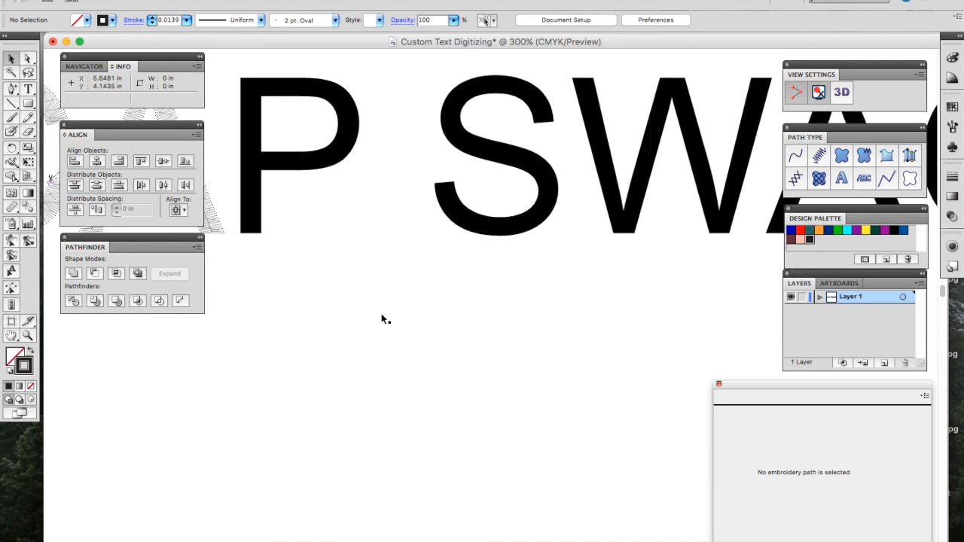
scroll(382, 318, "down", 1)
scroll(382, 318, "left", 8)
scroll(382, 318, "up", 3)
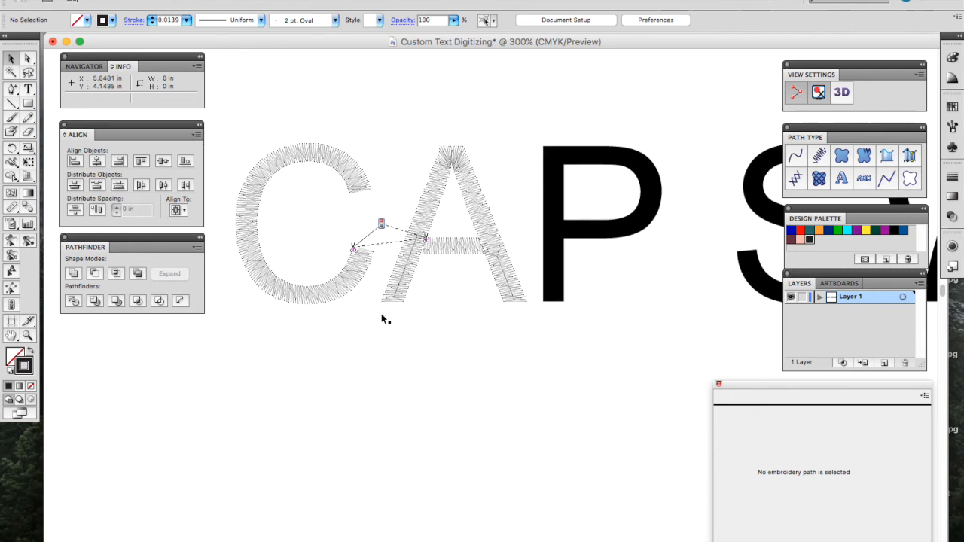
- Convert the solid black P outline into a satin embroidery path
left_click(548, 251)
key("super+plus")
key("super+plus")
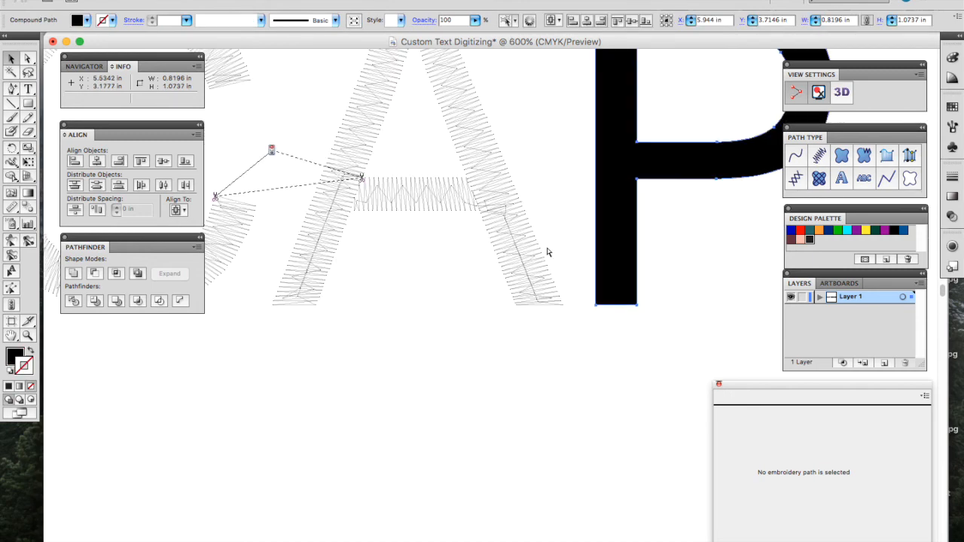
scroll(548, 251, "right", 4)
scroll(548, 252, "up", 1)
scroll(548, 251, "right", 4)
scroll(548, 251, "up", 1)
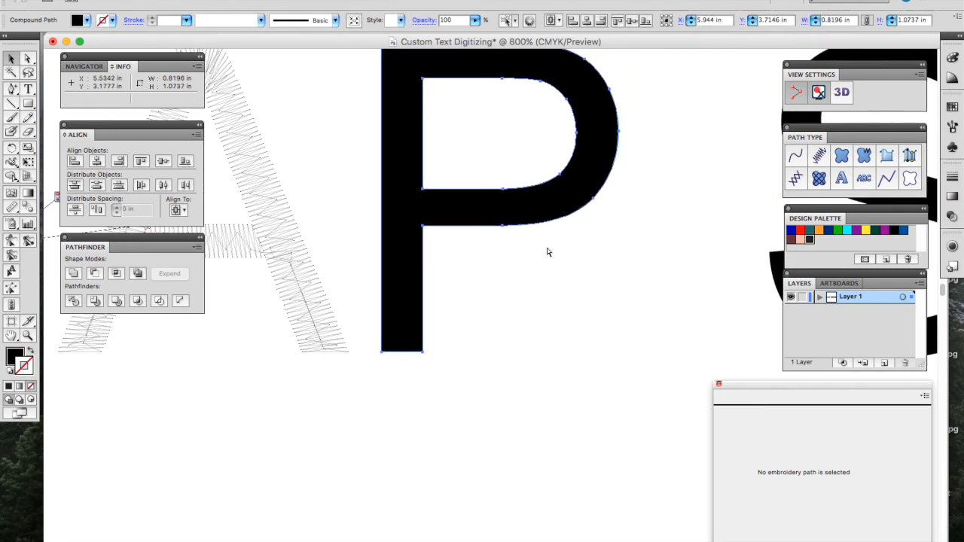
key("super+plus")
scroll(409, 200, "left", 2)
key("super+plus")
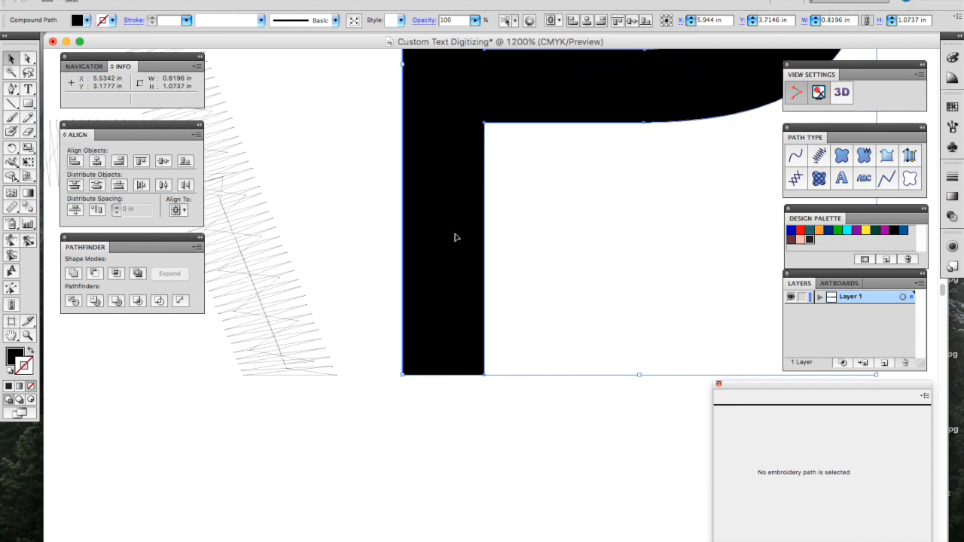
left_click(887, 155)
- Draw six near-horizontal stitch direction lines across the P's stem, from its foot up to beside the upper part of the bowl
left_click_drag(402, 361, 483, 361)
left_click(405, 336)
left_click(406, 266)
left_click(400, 190)
scroll(401, 190, "up", 5)
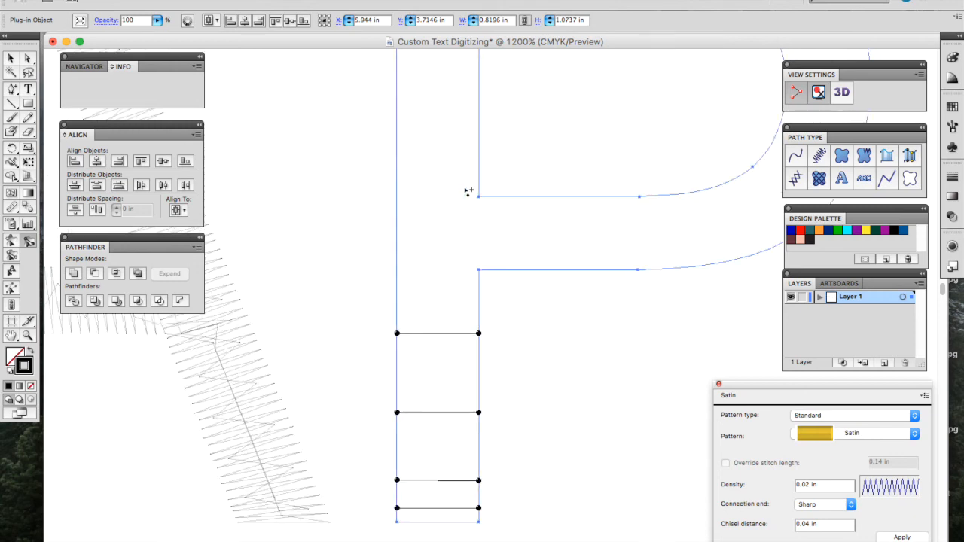
left_click(400, 189)
scroll(437, 189, "up", 4)
left_click(396, 195)
- Draw stitch direction lines across the P's bowl, following the curve around and back along the lower bar to the stem
scroll(538, 113, "right", 5)
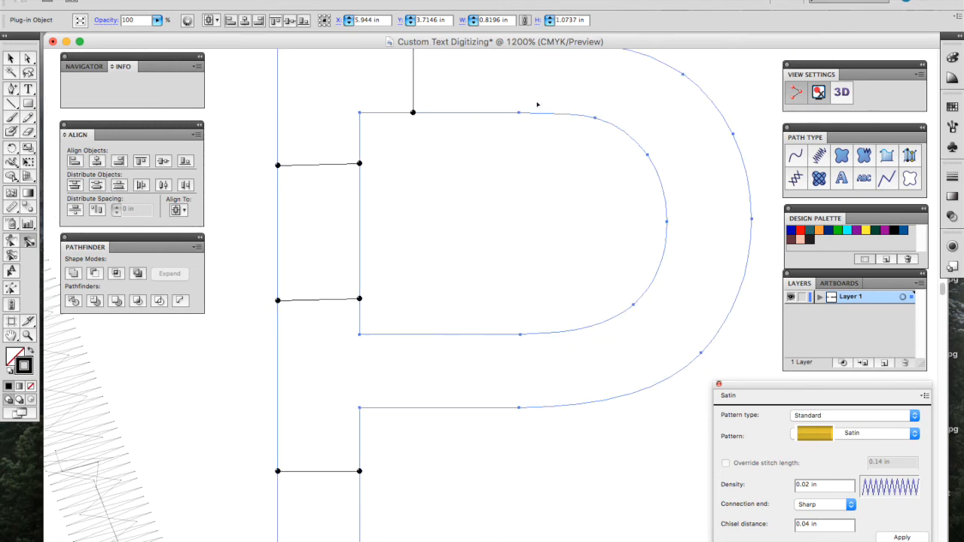
left_click(590, 115)
left_click(667, 210)
left_click(637, 273)
left_click(554, 325)
left_click(418, 348)
left_click(352, 412)
- Draw a dividing line where the P's lower bowl bar meets the stem and generate the satin stitches
left_click(11, 255)
left_click(296, 412)
left_click(296, 338)
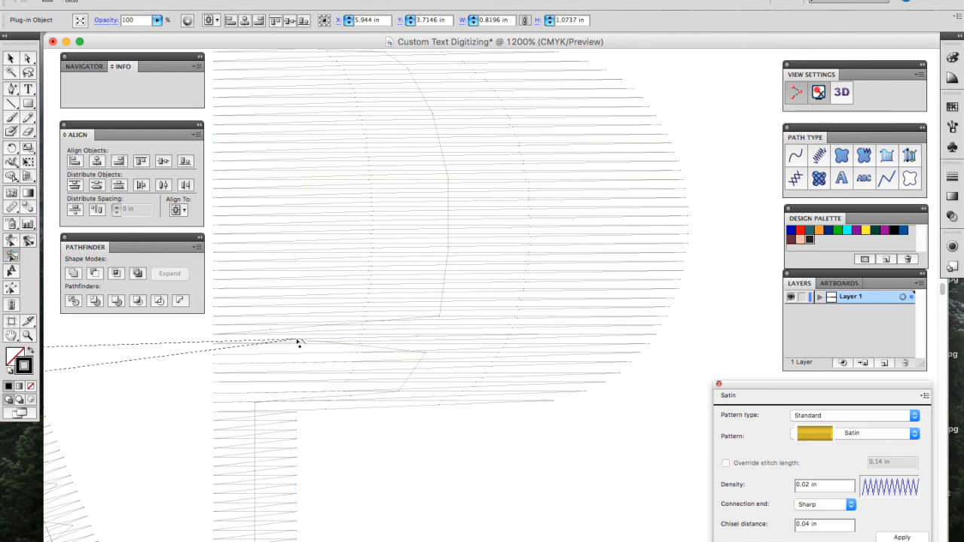
left_click(902, 538)
- Apply a parallel underlay to the P's satin stitches
key("super+minus")
key("super+minus")
key("super+minus")
left_click(11, 58)
left_click(925, 395)
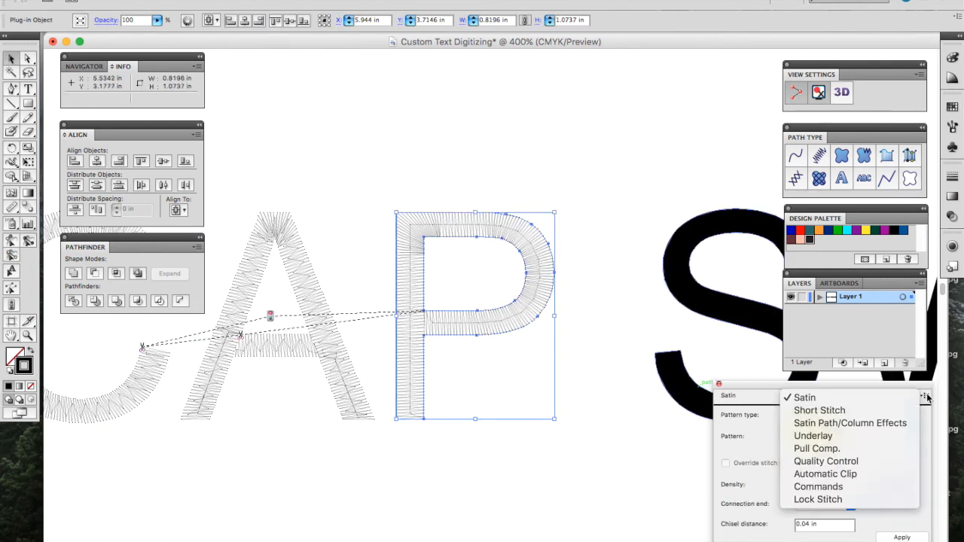
left_click(822, 437)
left_click(726, 432)
left_click(896, 537)
- Convert the solid black S outline into a satin embroidery path
scroll(635, 487, "right", 5)
scroll(635, 487, "right", 1)
left_click(601, 335)
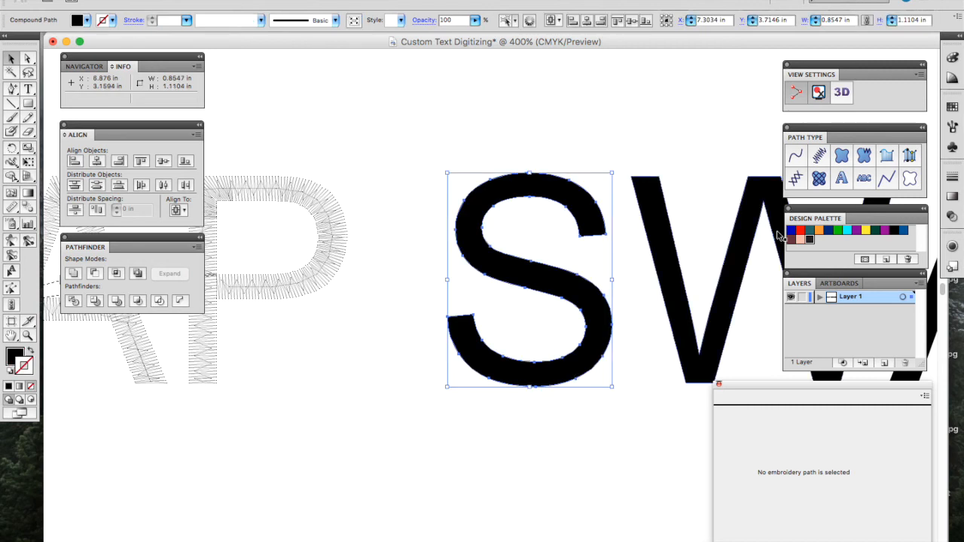
left_click(888, 156)
- Draw stitch direction lines across the S along its full curve, from the lower end to the upper end, and generate the stitches
left_click(451, 333)
left_click_drag(469, 367, 488, 346)
left_click_drag(508, 386, 514, 358)
left_click_drag(446, 319, 476, 316)
mouse_move(548, 388)
left_mouse_down()
mouse_move(546, 359)
mouse_move(574, 352)
left_mouse_up()
left_click_drag(612, 319, 584, 322)
left_click_drag(586, 279, 549, 263)
left_click_drag(502, 284, 488, 242)
left_click_drag(455, 225, 487, 222)
left_click_drag(501, 175, 606, 229)
left_click_drag(457, 241, 483, 236)
left_click(902, 537)
- Apply a parallel underlay to the S's satin stitches
left_click(925, 395)
left_click(814, 434)
left_click(902, 538)
- Convert the solid black W outline into a satin embroidery path
scroll(702, 424, "right", 5)
key("v")
left_click(467, 296)
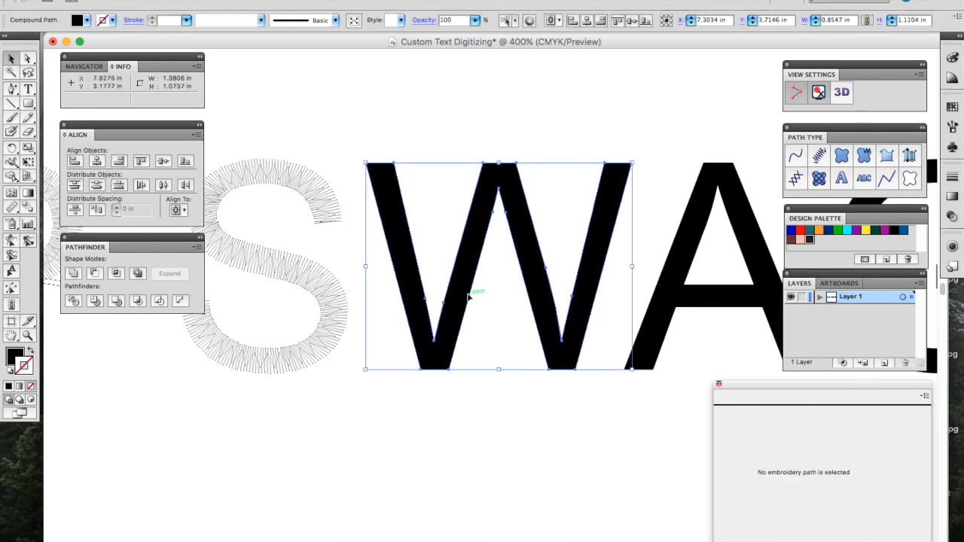
left_click(887, 156)
- Draw stitch direction lines across the W's first two strokes, with a vertical line at the valley joining them
left_click(29, 241)
key("super+plus")
mouse_move(305, 105)
left_mouse_down()
mouse_move(348, 105)
mouse_move(352, 125)
left_mouse_up()
left_click_drag(327, 191, 366, 189)
left_click_drag(359, 309, 393, 305)
left_click_drag(405, 363, 406, 406)
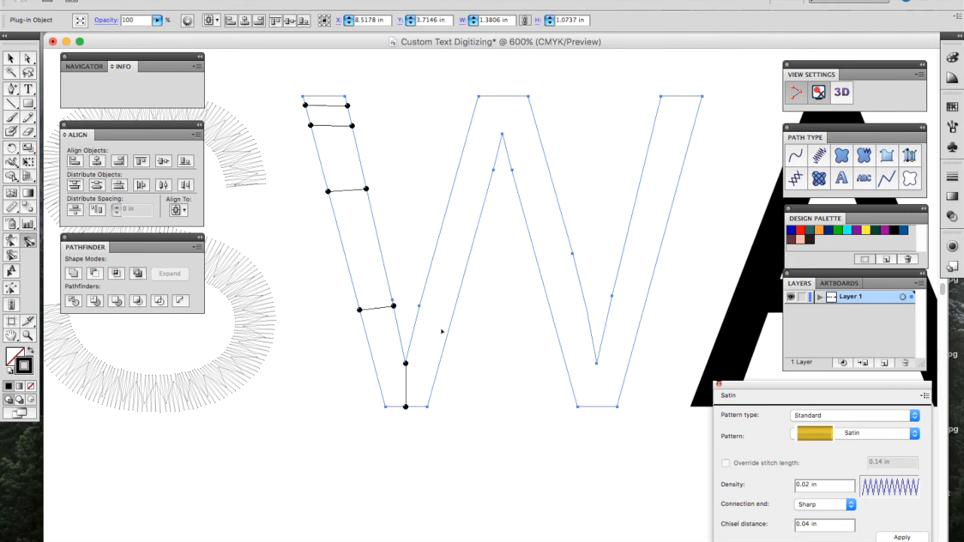
left_click_drag(417, 311, 452, 316)
left_click_drag(439, 239, 473, 240)
left_click_drag(492, 175, 460, 162)
- Draw stitch direction lines from the W's middle peak through its last two strokes and generate the satin stitches
left_click_drag(502, 96, 502, 134)
left_click_drag(512, 173, 547, 164)
left_click_drag(524, 211, 560, 206)
left_click_drag(540, 271, 577, 269)
mouse_move(559, 340)
left_mouse_down()
mouse_move(590, 332)
mouse_move(597, 406)
left_mouse_up()
left_click_drag(600, 343, 631, 355)
left_click_drag(613, 291, 647, 299)
left_click_drag(628, 229, 664, 235)
left_click_drag(644, 170, 681, 175)
left_click_drag(657, 114, 697, 117)
left_click(902, 537)
- Enable a parallel underlay for the W's satin stitches
left_click(925, 397)
left_click(814, 436)
left_click(726, 431)
- Convert the solid black A outline in SWAG into a satin embroidery path
scroll(618, 436, "right", 10)
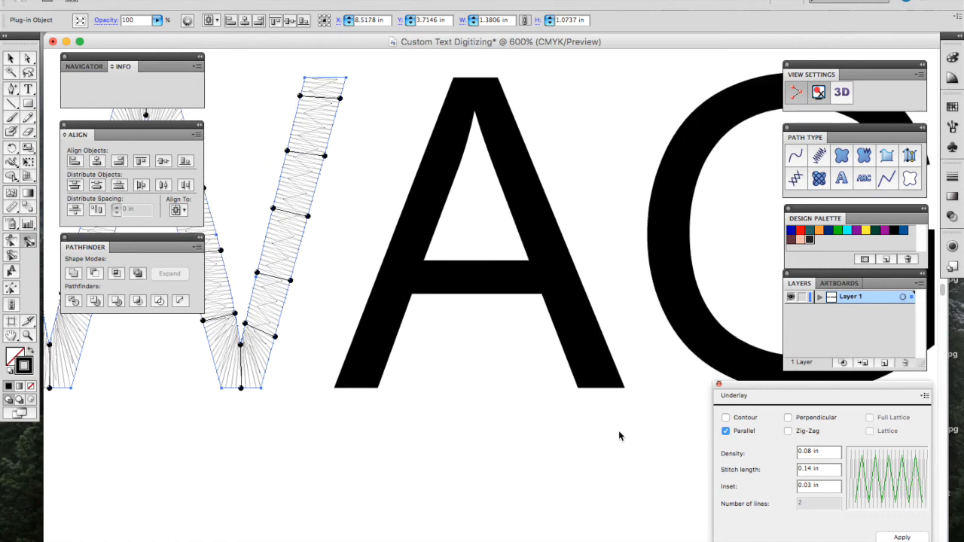
key("super+minus")
key("super+minus")
key("super+minus")
key("super+minus")
key("super+plus")
key("super+plus")
key("super+plus")
key("super+plus")
scroll(622, 435, "up", 3)
left_click(578, 399, "super")
left_click(7, 256)
left_click(10, 58)
left_click(370, 320)
left_click(888, 157)
- Draw dividing lines where both ends of the second A's crossbar meet its legs
left_click(11, 256)
left_click_drag(389, 327, 401, 294)
left_click_drag(519, 328, 506, 294)
- Draw stitch direction lines across the second A's crossbar, both legs and peak, and generate the satin stitches
left_click(29, 240)
left_click_drag(451, 331, 451, 293)
left_click_drag(326, 389, 374, 391)
left_click_drag(377, 248, 416, 254)
left_click_drag(451, 143, 452, 112)
left_click_drag(485, 238, 525, 232)
left_click_drag(542, 389, 585, 379)
left_click(883, 539)
left_click_drag(405, 178, 501, 176)
left_click(921, 539)
- Set a parallel underlay for the second A and preview the lettering in 3D
left_click(751, 401)
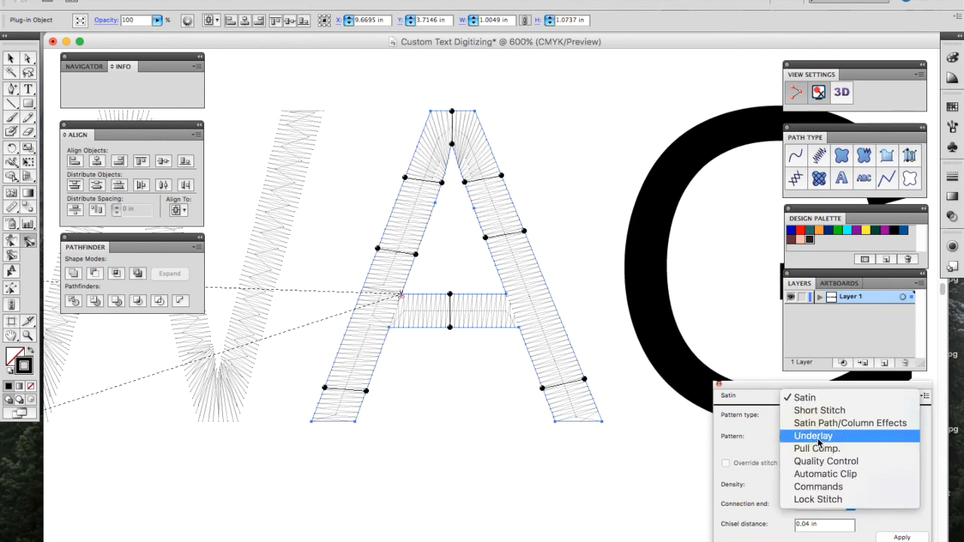
left_click(776, 430)
left_click(844, 99)
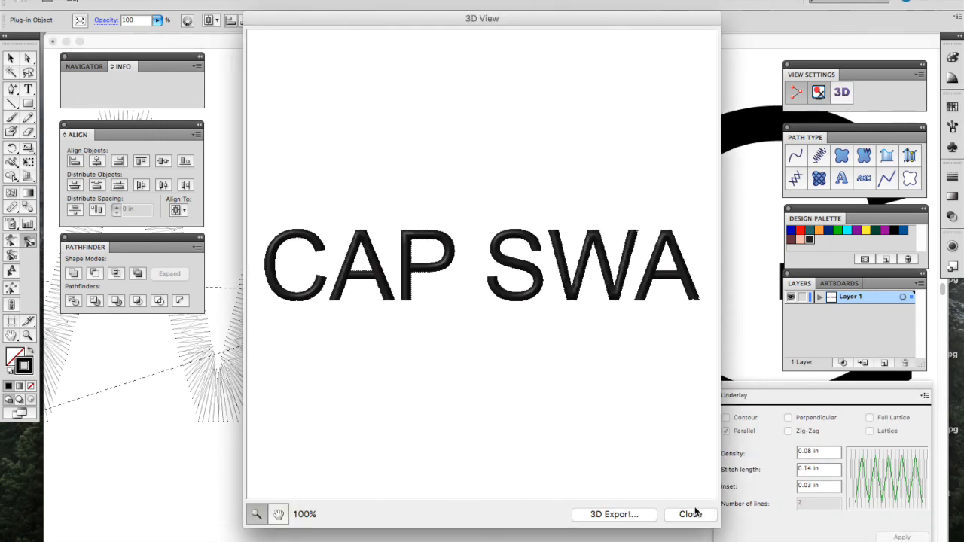
left_click(693, 511)
- Convert the solid black G outline into a satin embroidery path
left_click_drag(706, 174, 596, 267)
key("v")
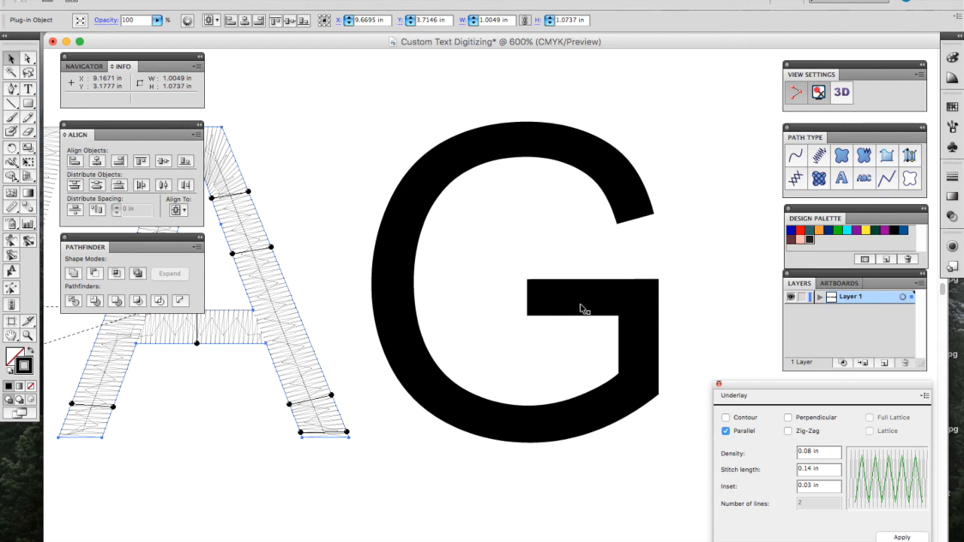
left_click(583, 303)
left_click(886, 156)
- Draw ten stitch direction lines across the G's curve, from its upper end around to the lower arc
left_click_drag(615, 217, 652, 206)
left_click_drag(600, 188, 626, 158)
left_click_drag(562, 163, 565, 126)
left_click_drag(503, 158, 495, 123)
left_click_drag(452, 180, 410, 168)
left_click_drag(419, 241, 376, 241)
left_click_drag(418, 323, 377, 329)
left_click_drag(440, 369, 413, 398)
left_click_drag(497, 403, 495, 439)
left_click_drag(564, 401, 569, 439)
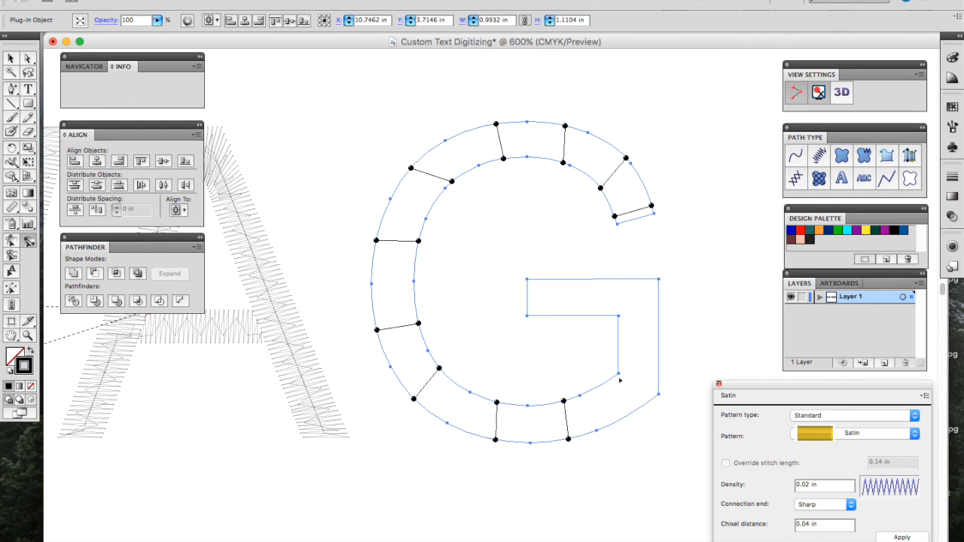
- Draw stitch direction lines across the G's lower corner, short upright, inner corner and horizontal bar, and generate the stitches
left_click_drag(604, 385, 633, 412)
left_click_drag(618, 349, 659, 349)
left_click_drag(618, 317, 611, 280)
left_click_drag(587, 316, 588, 279)
left_click_drag(552, 316, 551, 280)
left_click(899, 539)
- Apply a parallel underlay to the G and preview the complete lettering in 3D
left_click(925, 396)
left_click(822, 436)
left_click(726, 432)
left_click(892, 538)
left_click_drag(465, 145, 466, 147)
left_click(842, 92)
left_click(690, 514)
- Select all the letters of the digitized CAP SWAG lettering
key("super+minus")
key("super+minus")
key("super+minus")
key("super+minus")
key("super+minus")
scroll(539, 481, "left", 3)
key("super+equal")
key("super+minus")
left_click(11, 58)
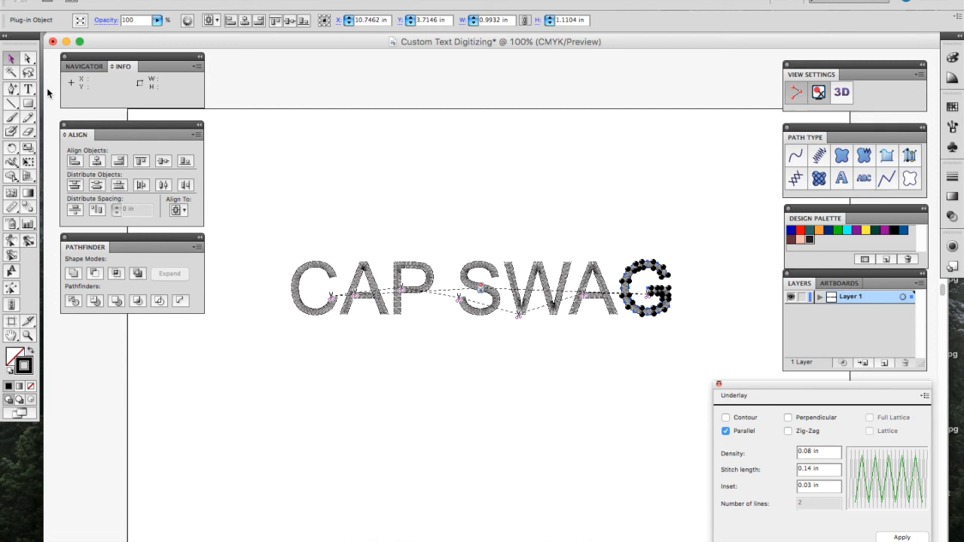
left_click_drag(47, 93, 953, 459)
- Apply the embroidery path settings to all selected letters and clear the selection
left_click(926, 395)
left_click(754, 437)
left_click(925, 396)
left_click(753, 487)
left_click(825, 438)
left_click(819, 440)
left_click(825, 458)
left_click(825, 459)
left_click(902, 537)
key("super+shift+a")
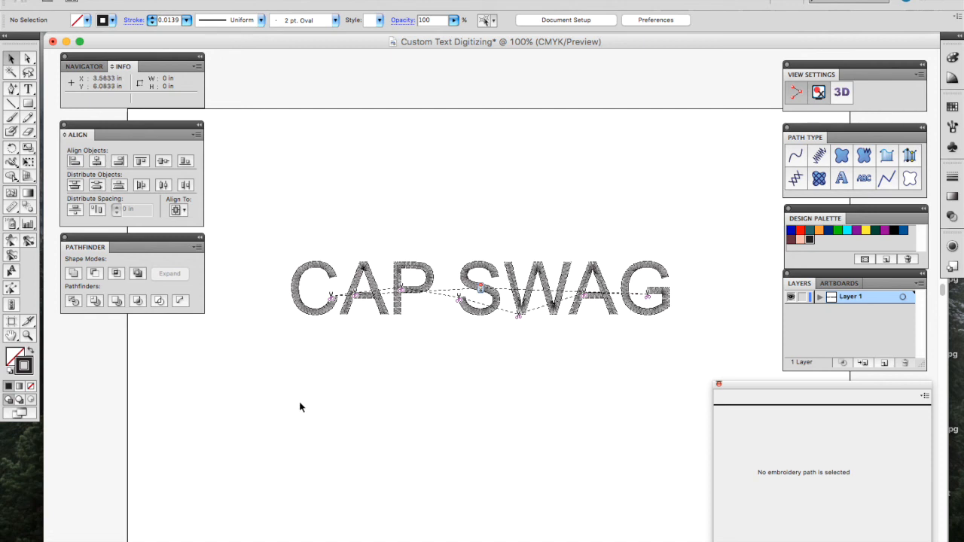
- Preview the digitized lettering in 3D and examine the stitching of the letters up close
key("super+plus")
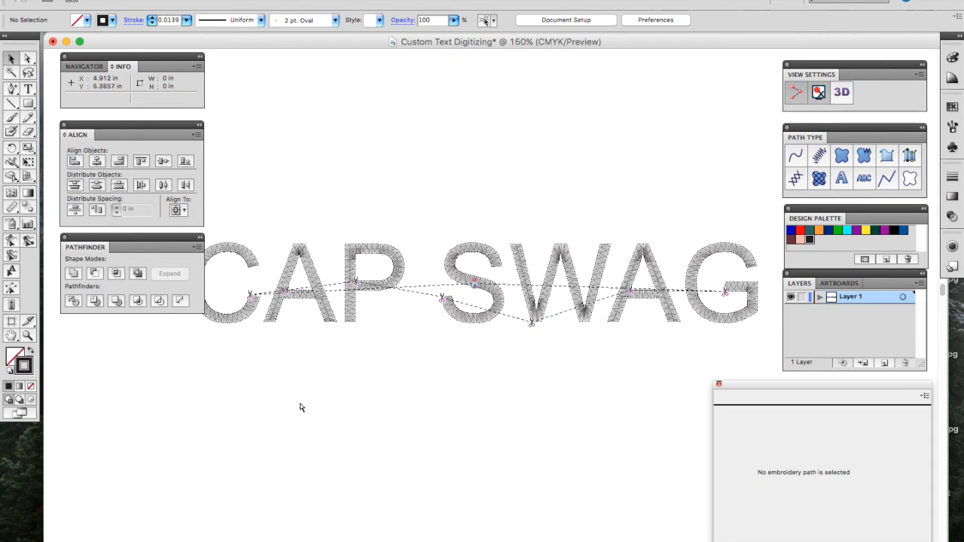
key("super+minus")
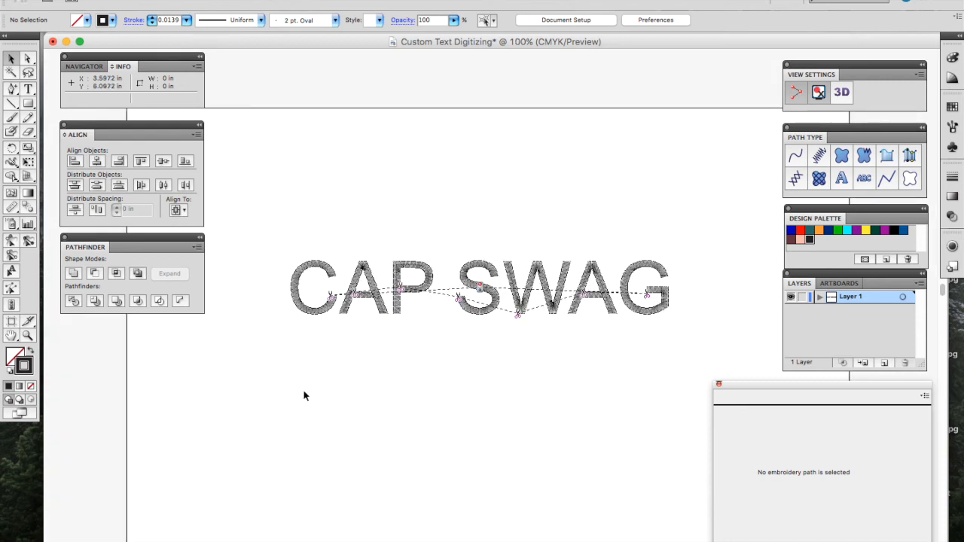
left_click(841, 92)
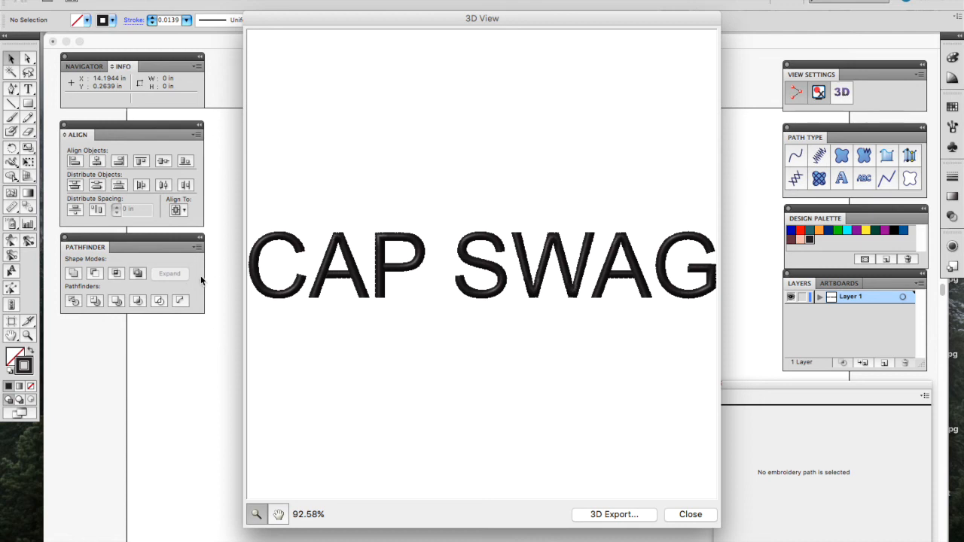
left_click(299, 269)
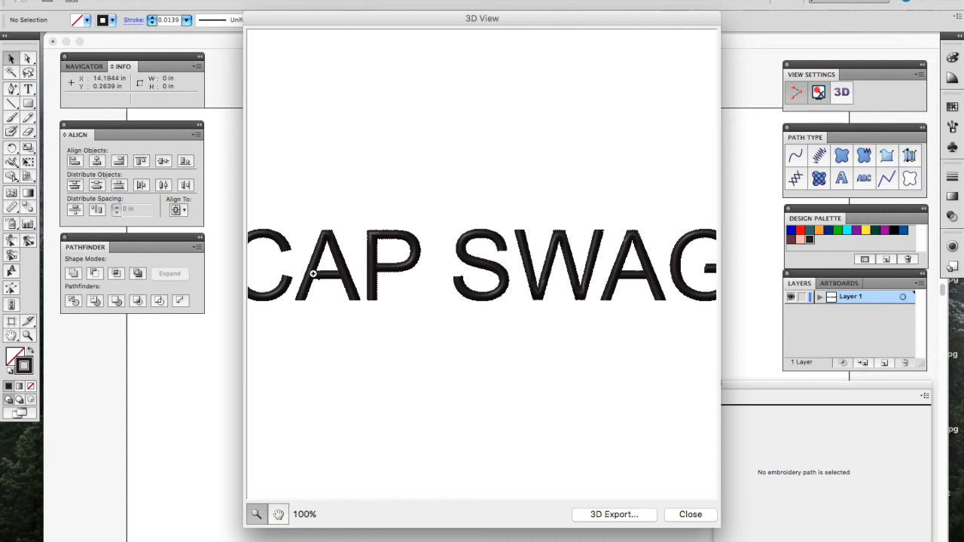
left_click(381, 281)
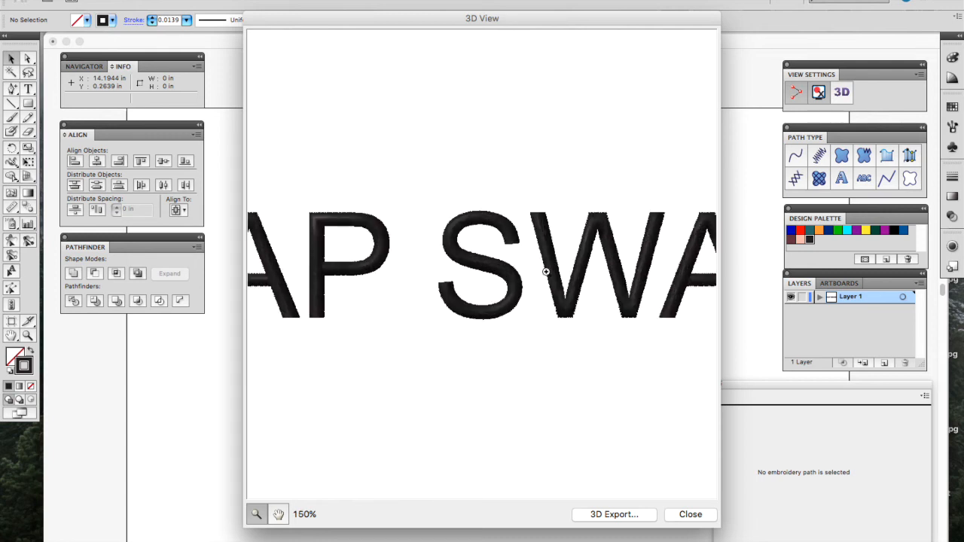
left_click(595, 269)
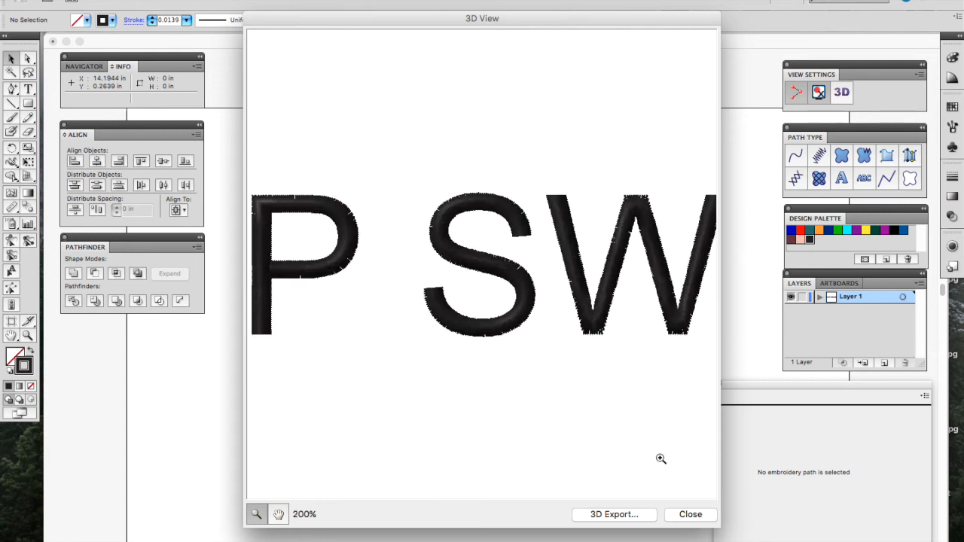
left_click(679, 513)
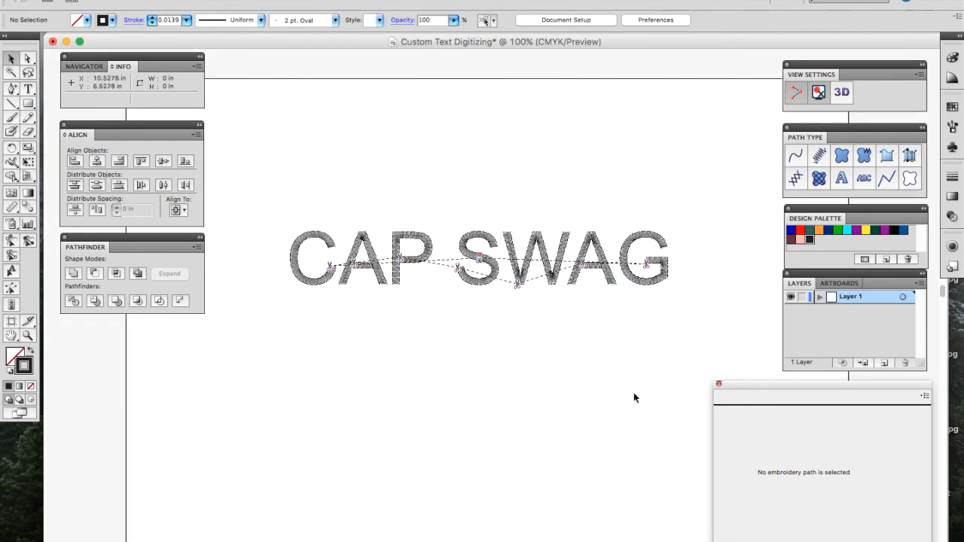
- Add the text CAP SWAG in 1.5 in Arial Regular below the digitized lettering and expand it into outlines
key("t")
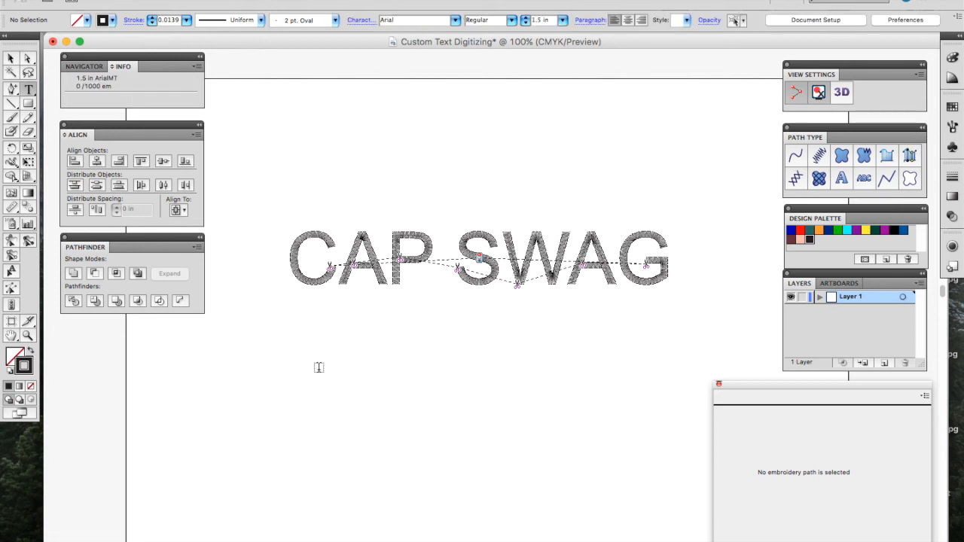
left_click(319, 367)
type("CAP S")
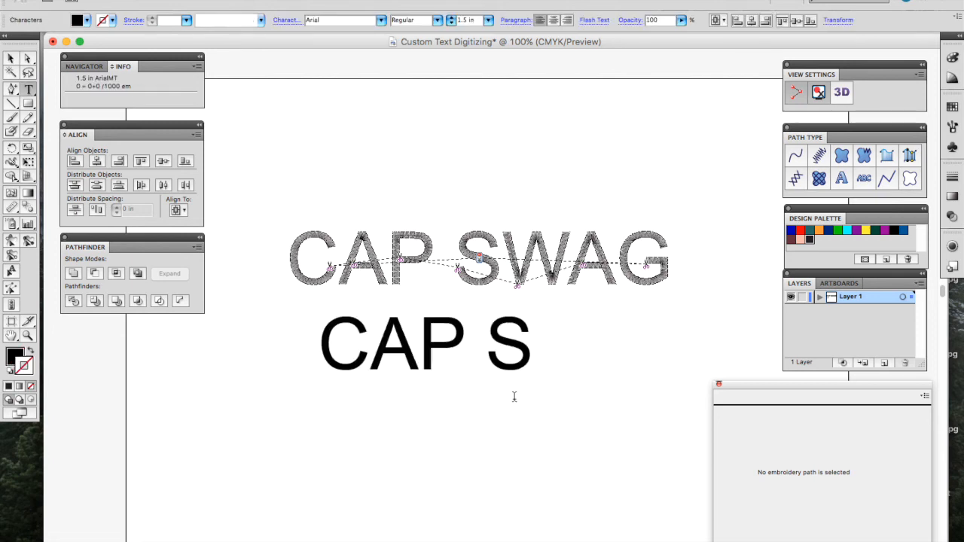
type("WAG")
left_click(12, 60)
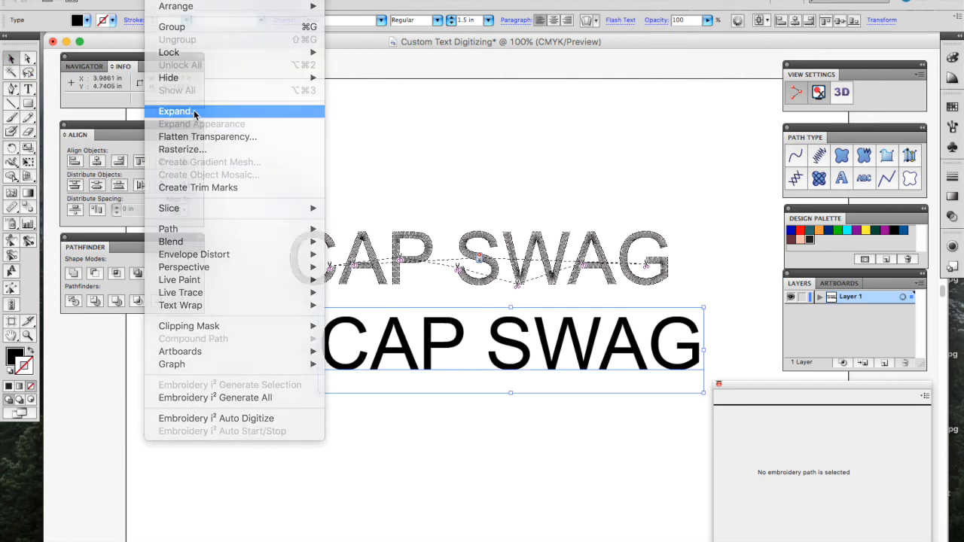
left_click(197, 110)
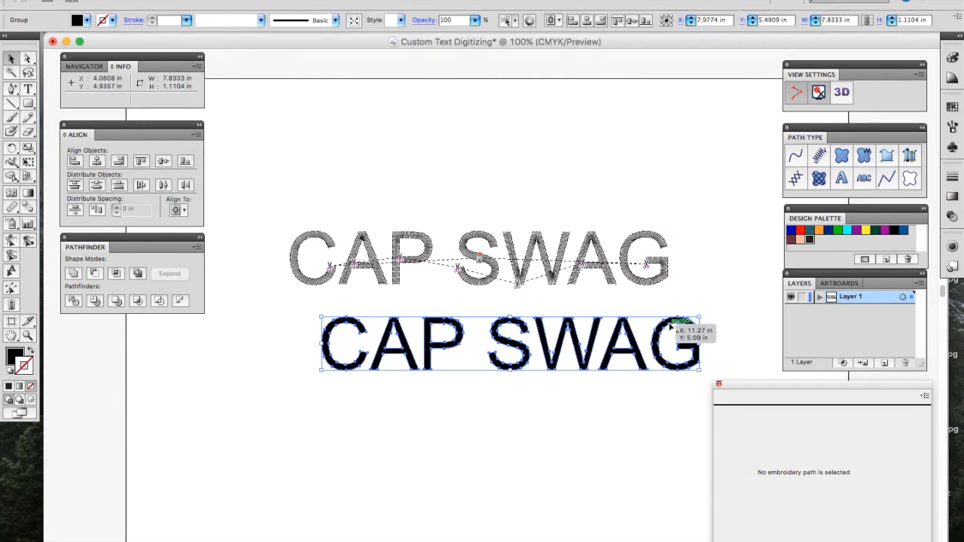
- Move the outlined CAP SWAG text so it lines up directly beneath the digitized lettering
left_click_drag(665, 335, 625, 329)
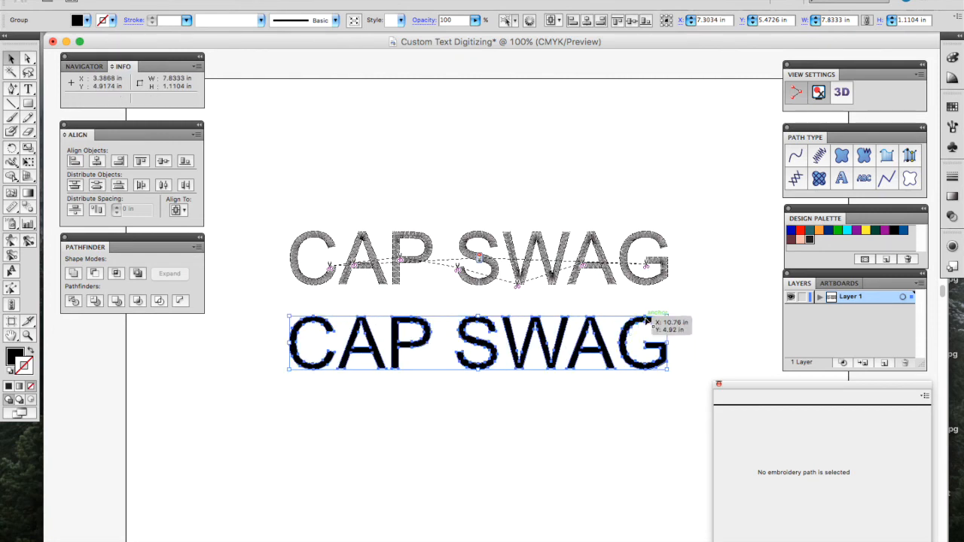
key("super+equal")
scroll(645, 318, "down", 4)
scroll(645, 318, "left", 1)
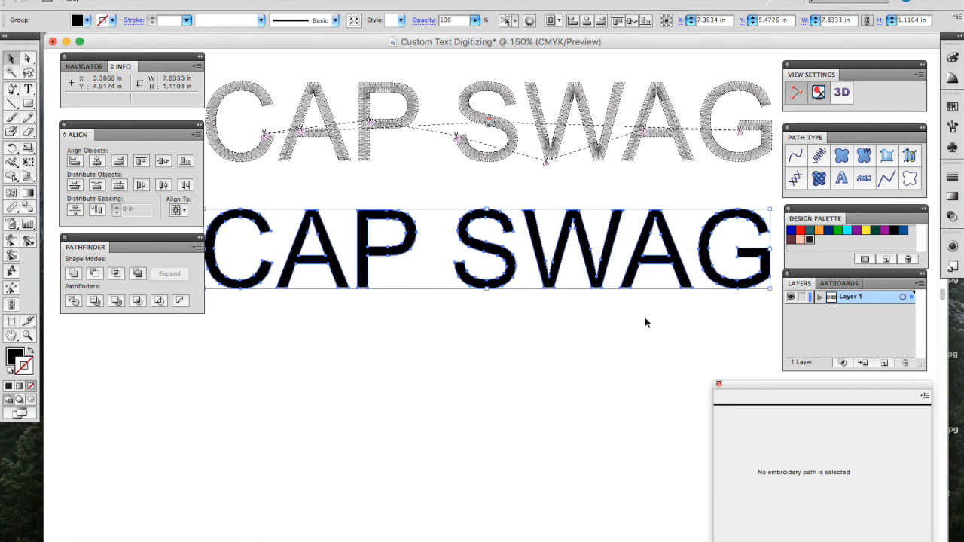
key("super+minus")
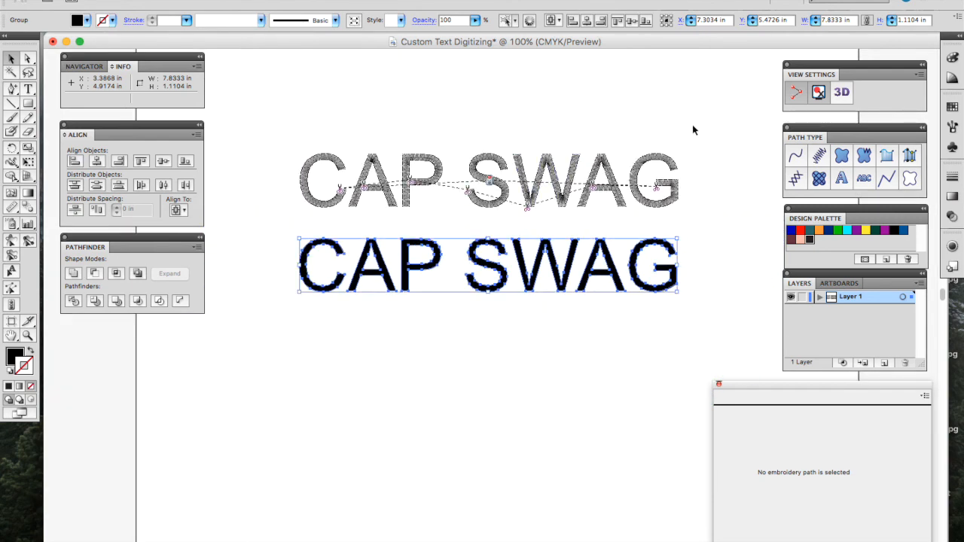
- Convert the lower CAP SWAG outlines into automatic satin stitches and compare both versions in the 3D preview
left_click(909, 156)
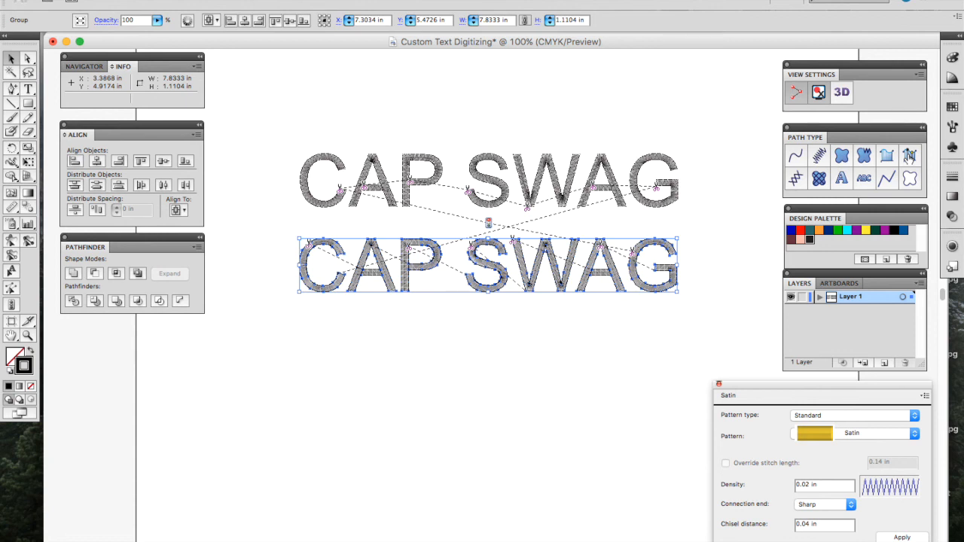
left_click(845, 98)
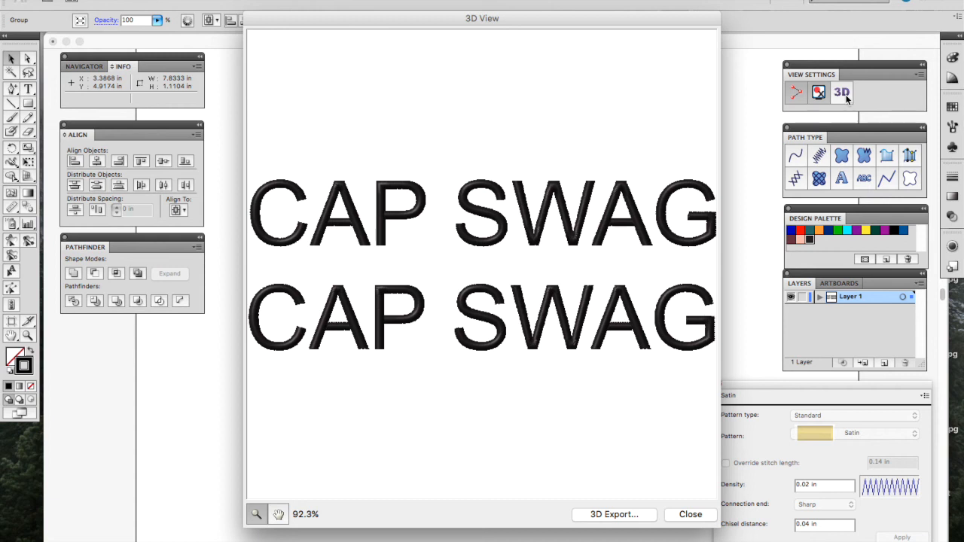
left_click(707, 517)
- Try the parallel underlay option on the lower lettering, turn it off again and deselect the lettering
left_click(921, 399)
left_click(867, 437)
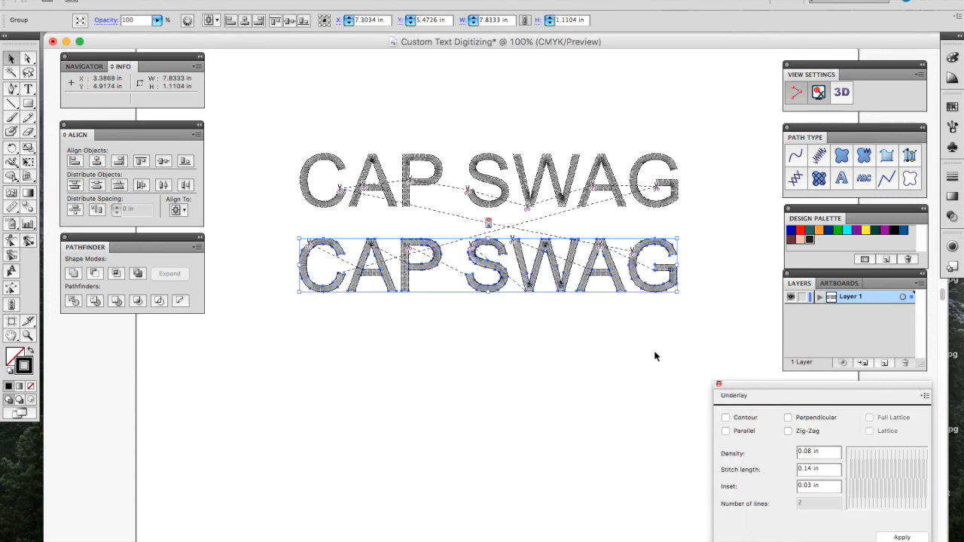
left_click(725, 431)
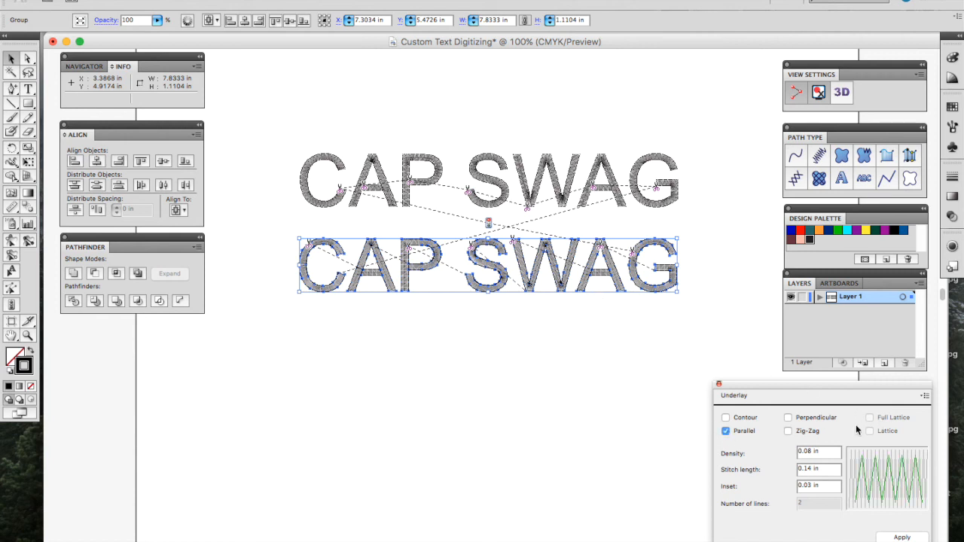
left_click(725, 431)
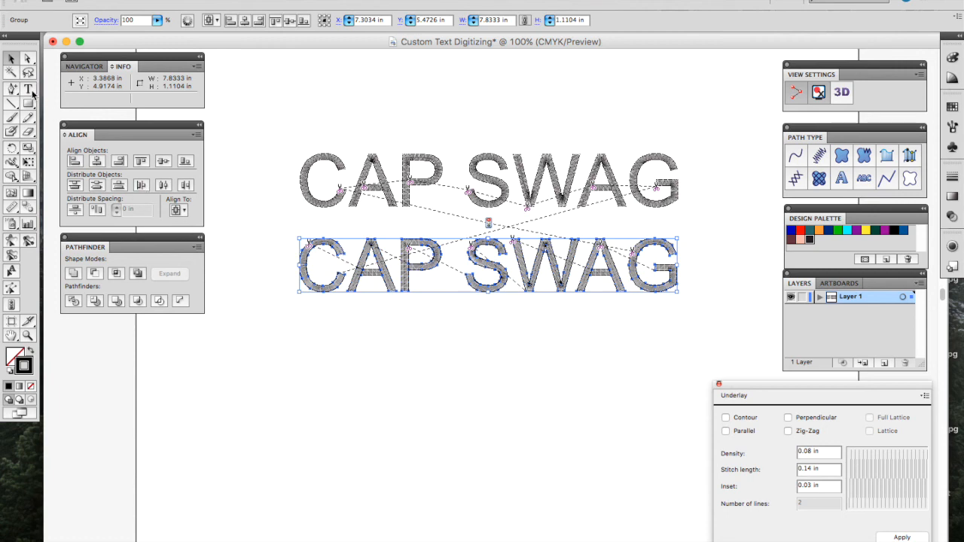
left_click(439, 338)
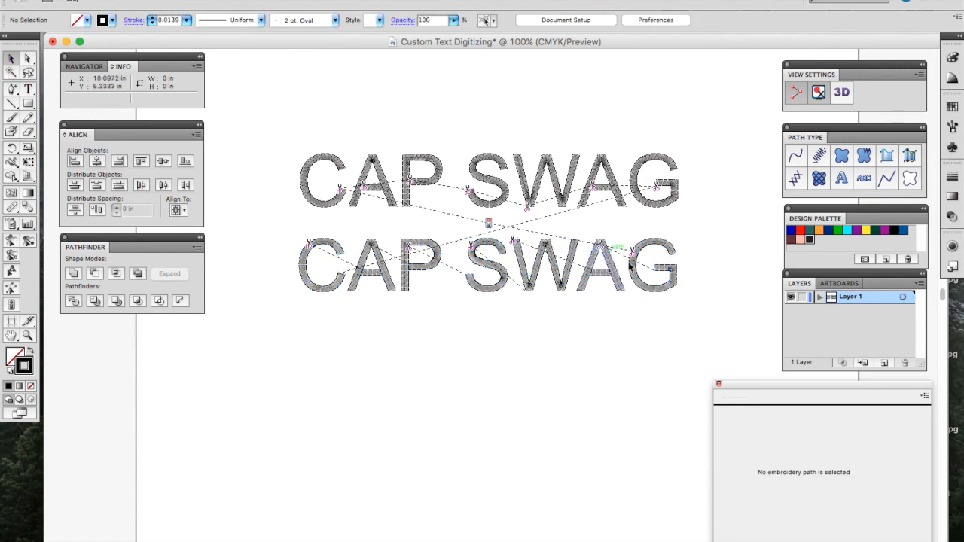
- Isolate the A of SWAG in the lower lettering and add a stitch direction line across the foot of its right leg
key("super+equal")
key("super+equal")
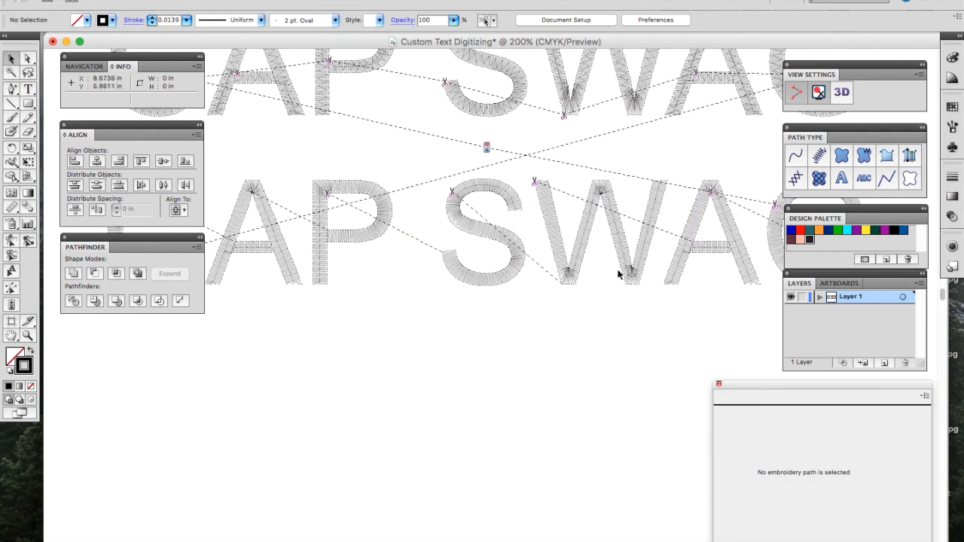
scroll(618, 274, "right", 5)
key("super+equal")
key("super+equal")
key("super+equal")
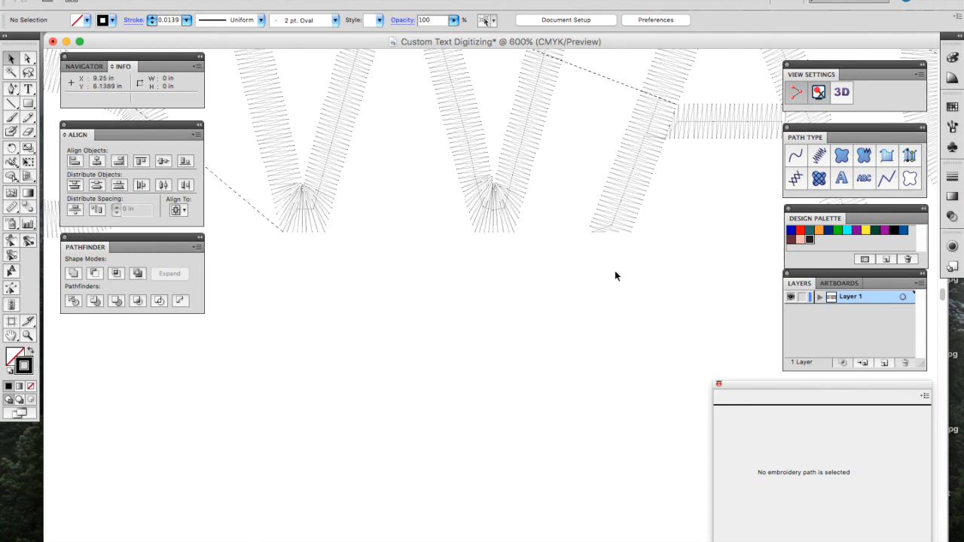
scroll(548, 311, "right", 3)
scroll(548, 311, "up", 4)
scroll(547, 311, "right", 5)
scroll(547, 312, "up", 3)
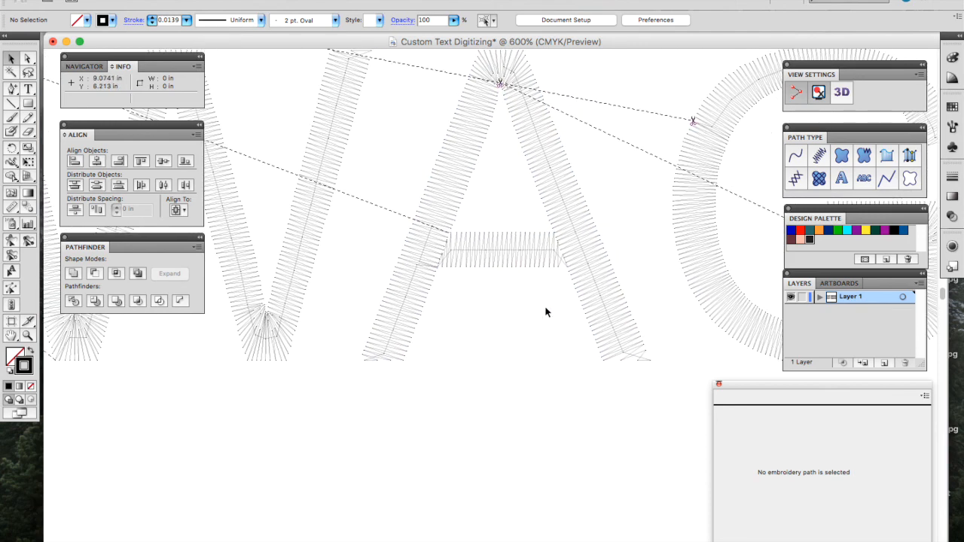
double_click(596, 272)
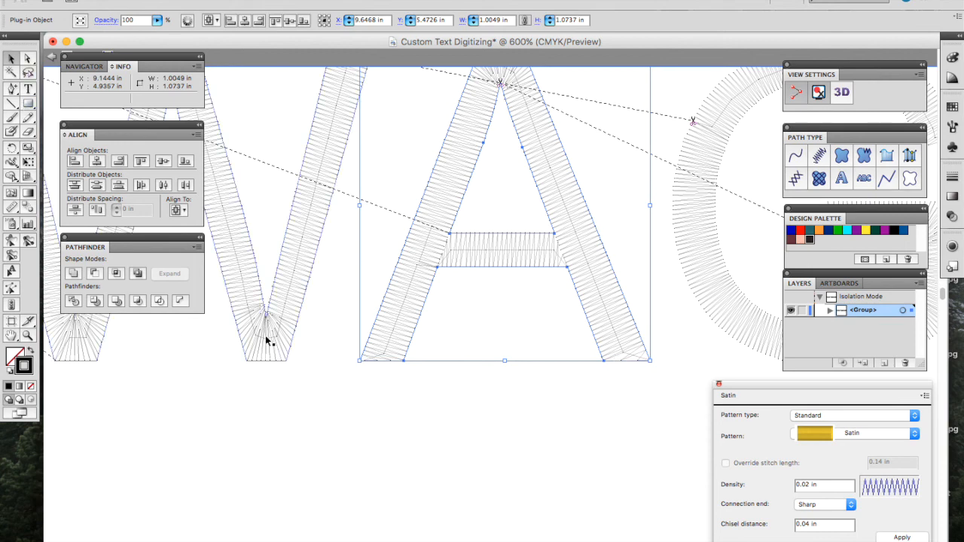
left_click(30, 241)
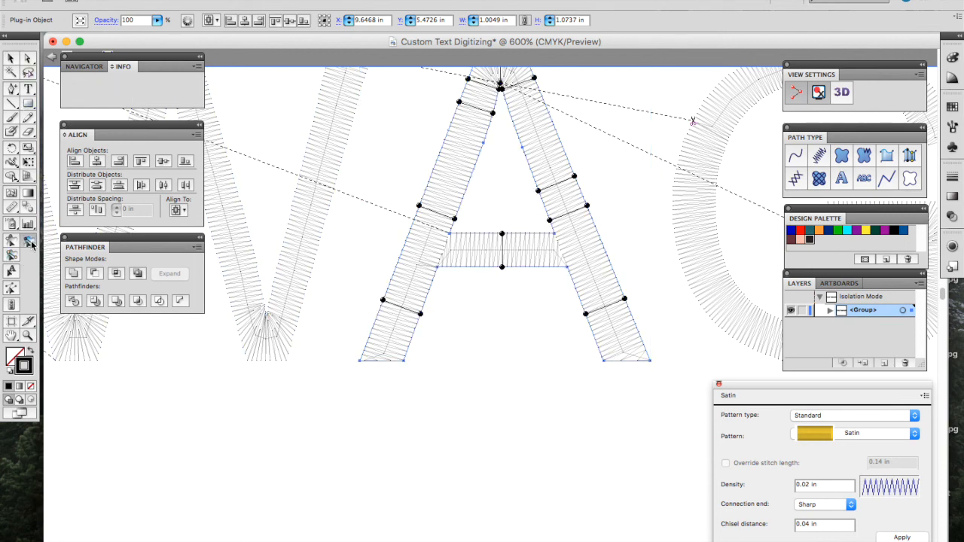
left_click_drag(607, 361, 649, 357)
left_click(903, 538)
- Add a matching stitch direction line across the foot of the right leg of the A in the lower CAP
scroll(682, 499, "left", 10)
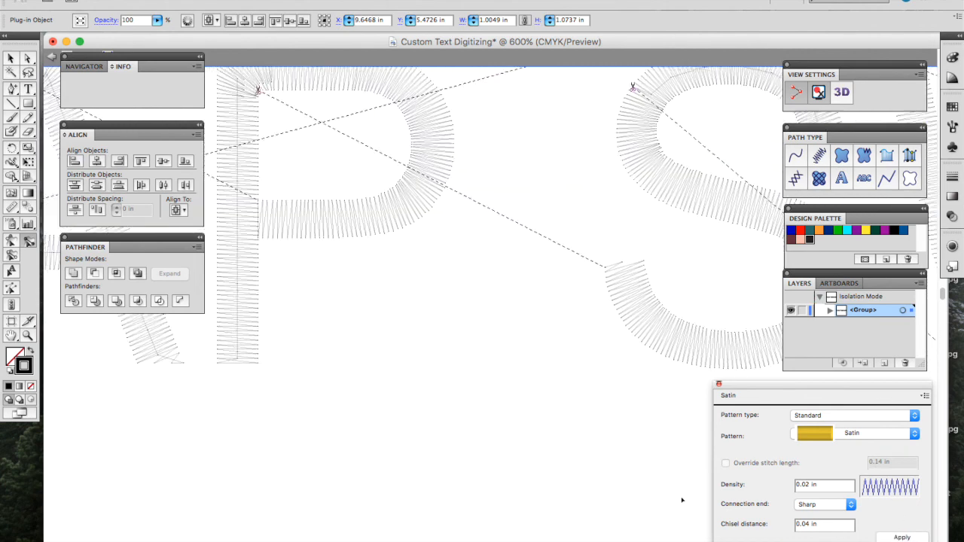
scroll(681, 499, "left", 10)
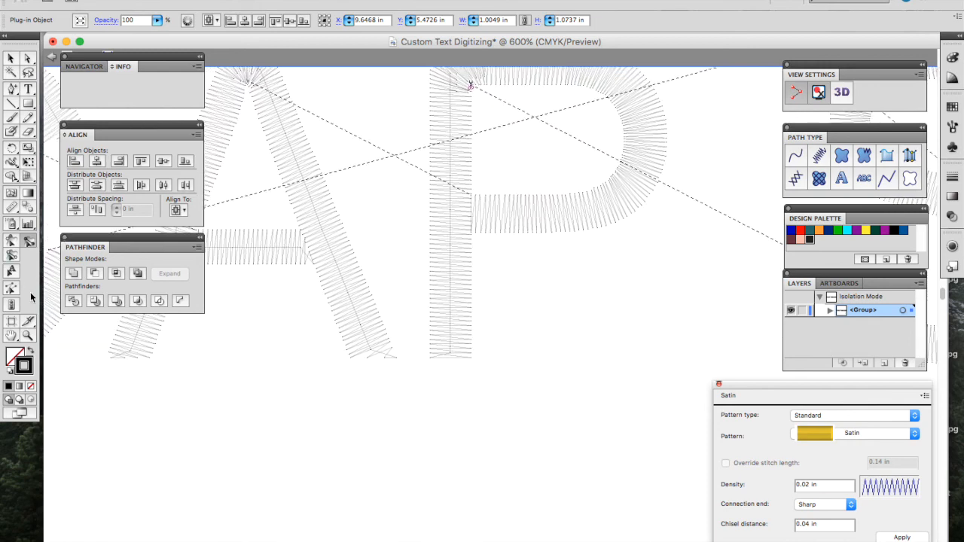
scroll(261, 370, "left", 5)
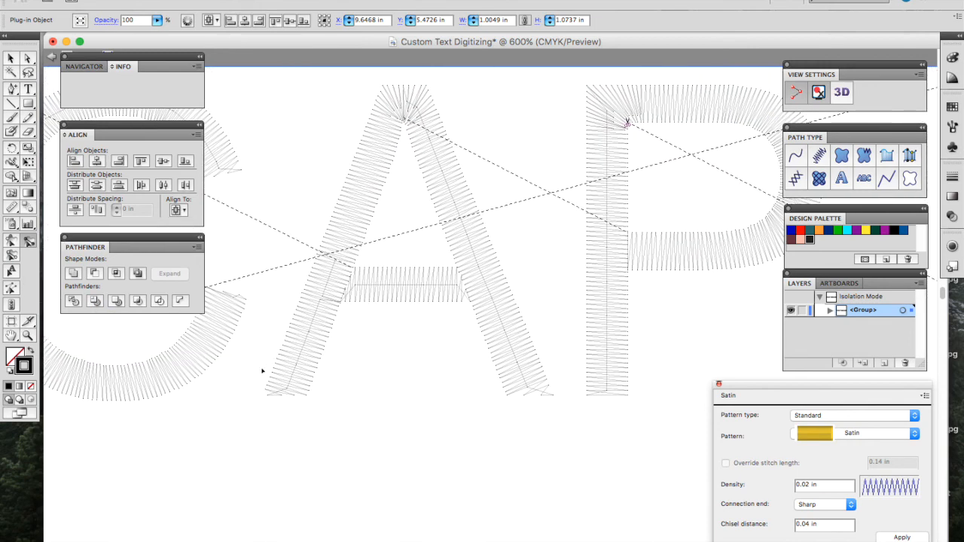
left_click(10, 58)
left_click(491, 285)
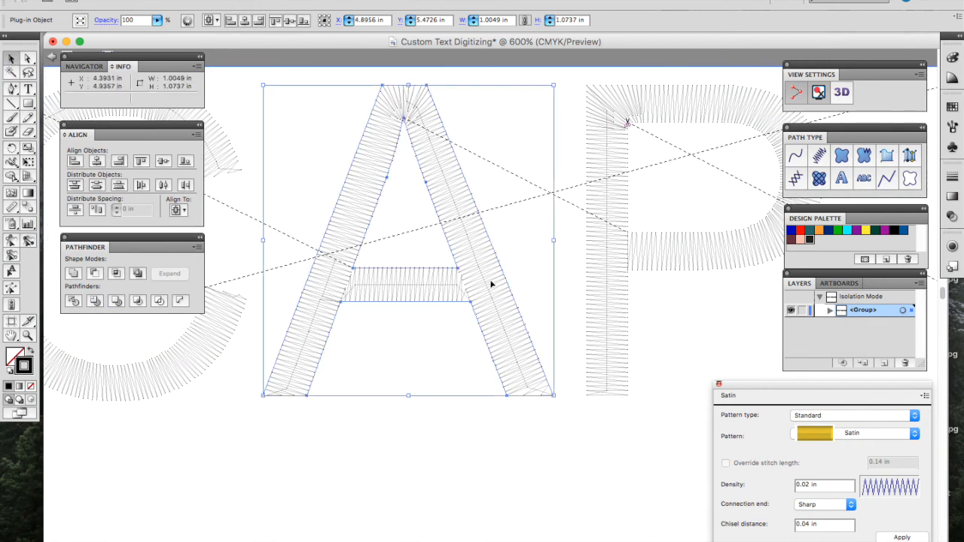
left_click(28, 240)
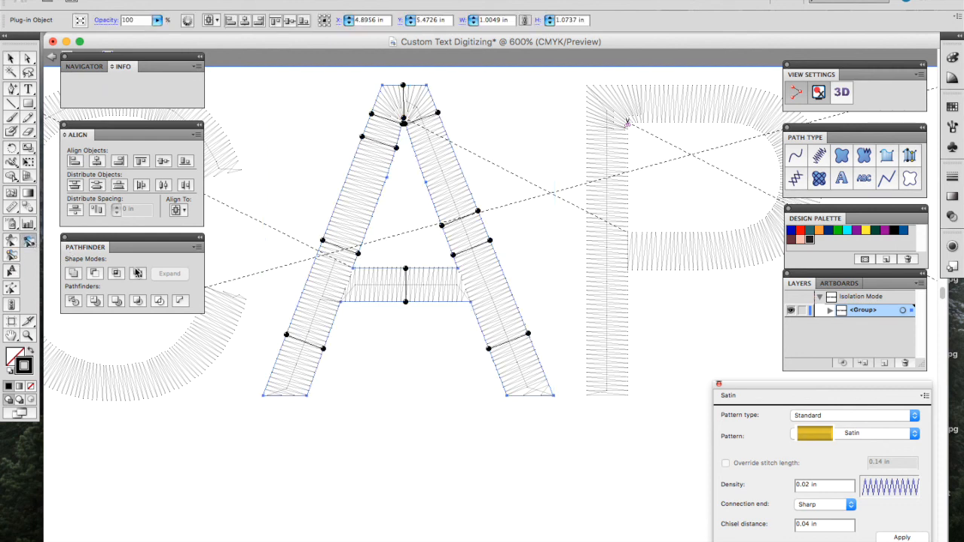
left_click_drag(508, 395, 553, 391)
left_click(921, 538)
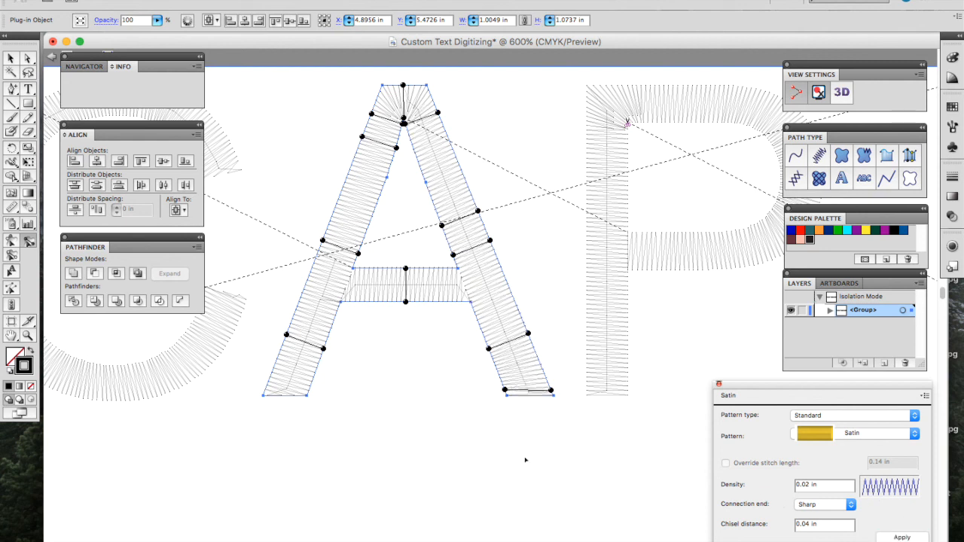
- Select the whole lower CAP SWAG lettering and turn on Parallel underlay for it
key("super+minus")
key("super+minus")
key("super+minus")
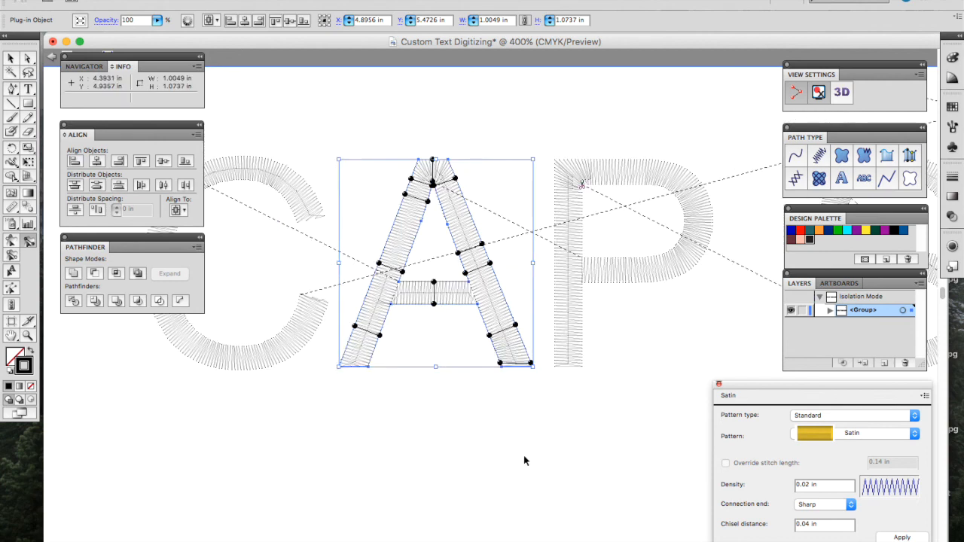
key("super+minus")
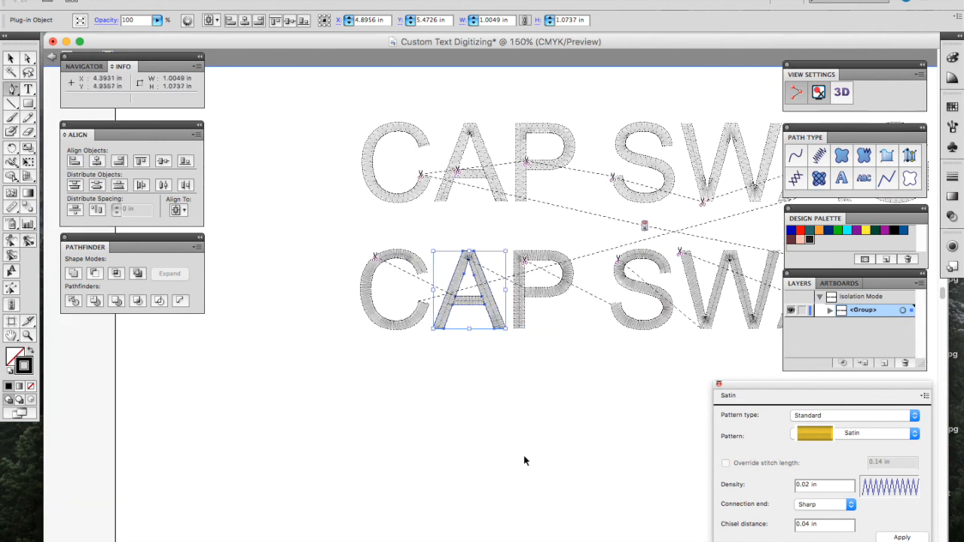
left_click(11, 59)
scroll(320, 333, "right", 5)
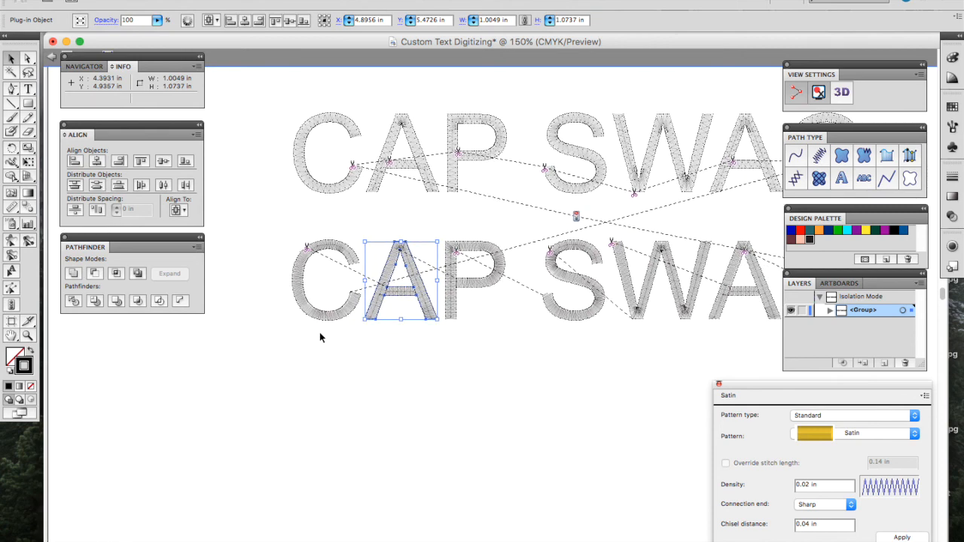
key("super+minus")
left_click_drag(376, 340, 728, 295)
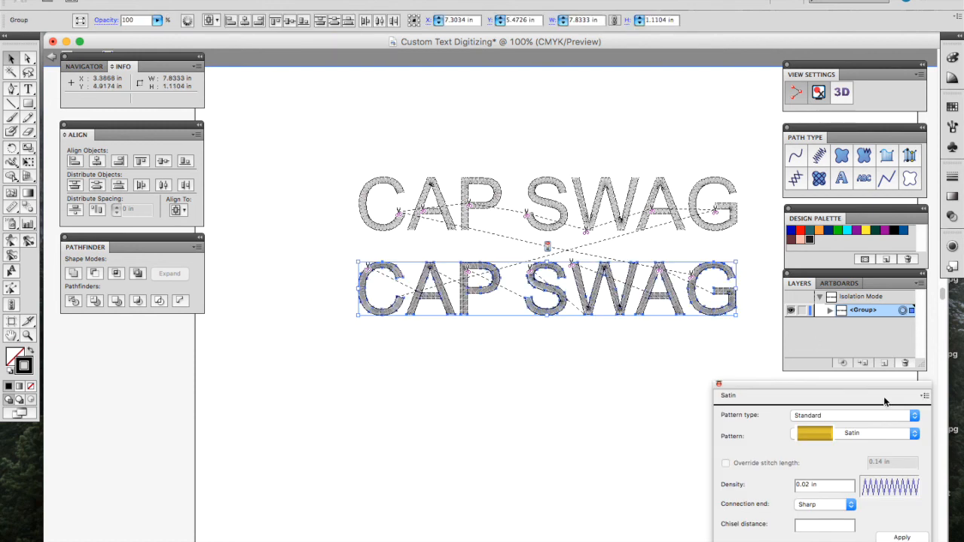
left_click(927, 396)
left_click(835, 439)
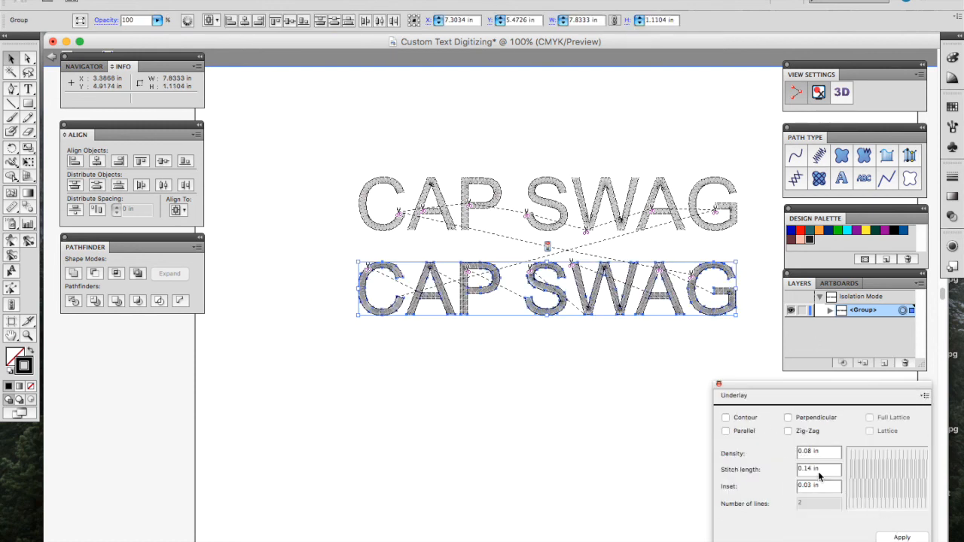
left_click(725, 432)
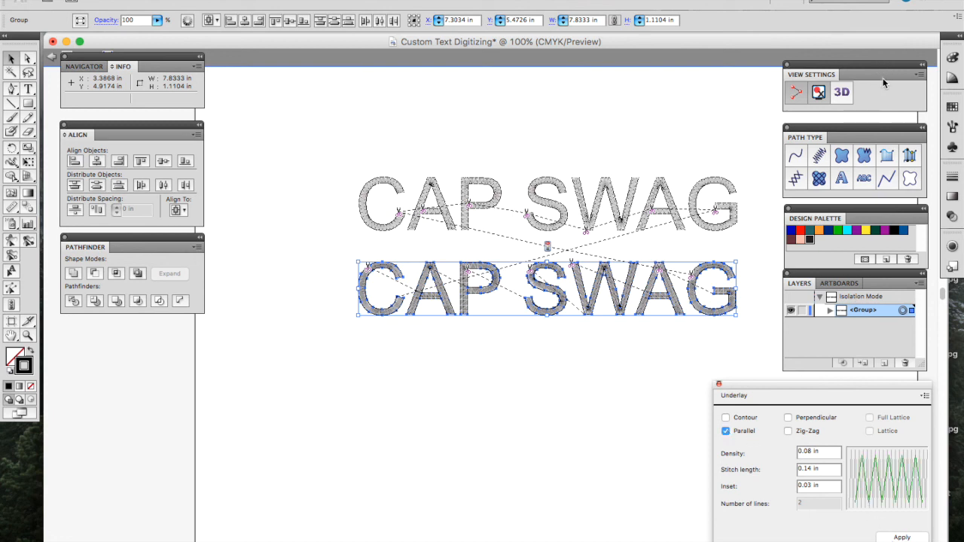
- Compare both CAP SWAG versions in the 3D preview, then close it and deselect the lettering
left_click(851, 94)
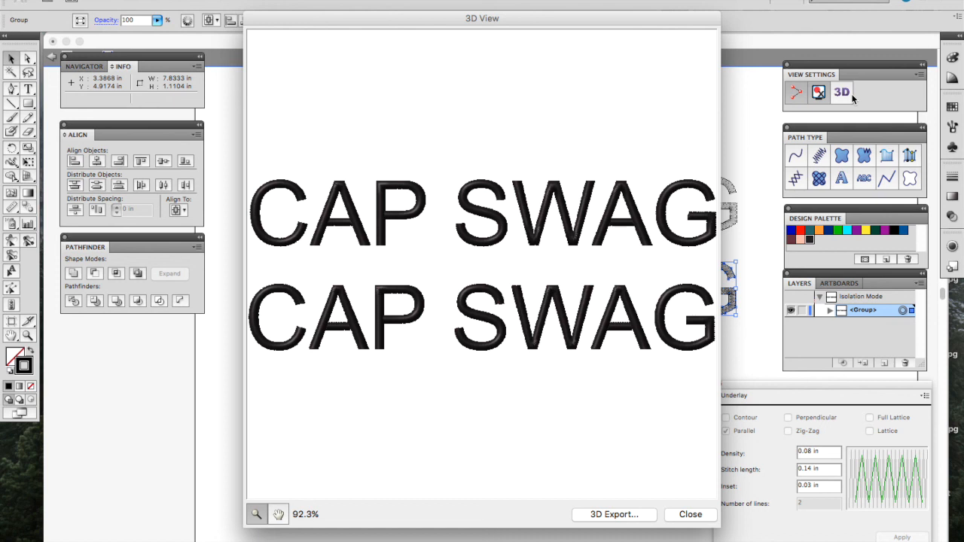
left_click(698, 513)
left_click(596, 447)
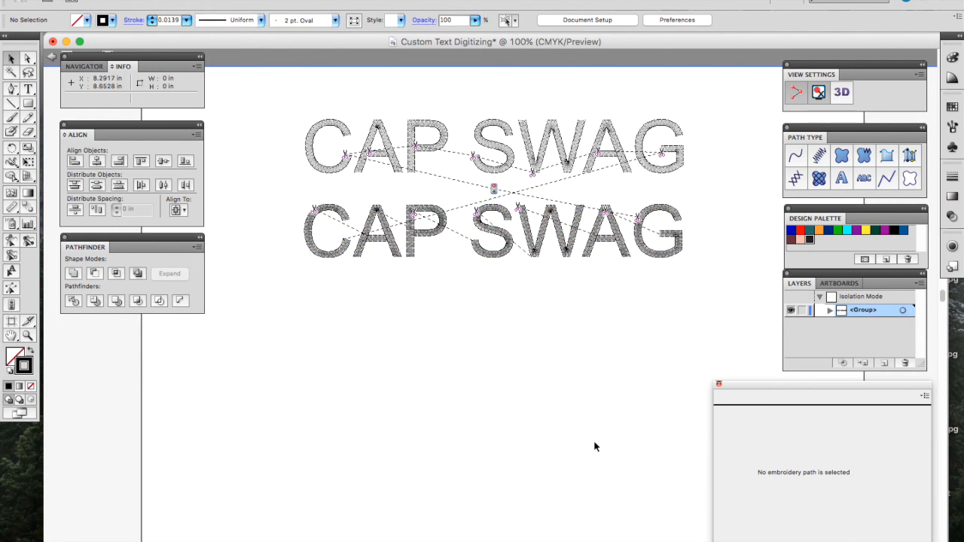
- Add the text Walt Disney in 1.5 in Waltograph Regular below the two CAP SWAG lines
key("super+minus")
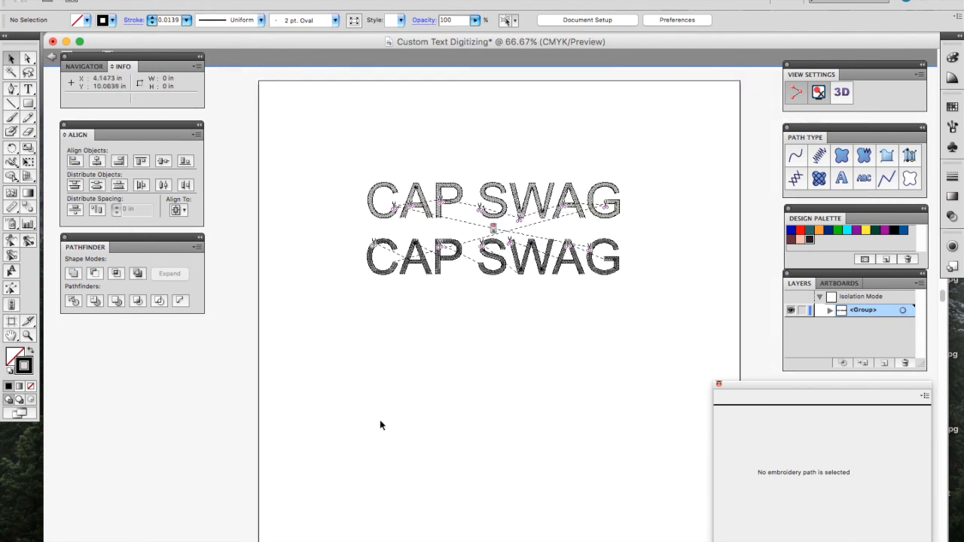
key("t")
left_click(354, 377)
left_click(347, 20)
type("Waltograph")
key("Return")
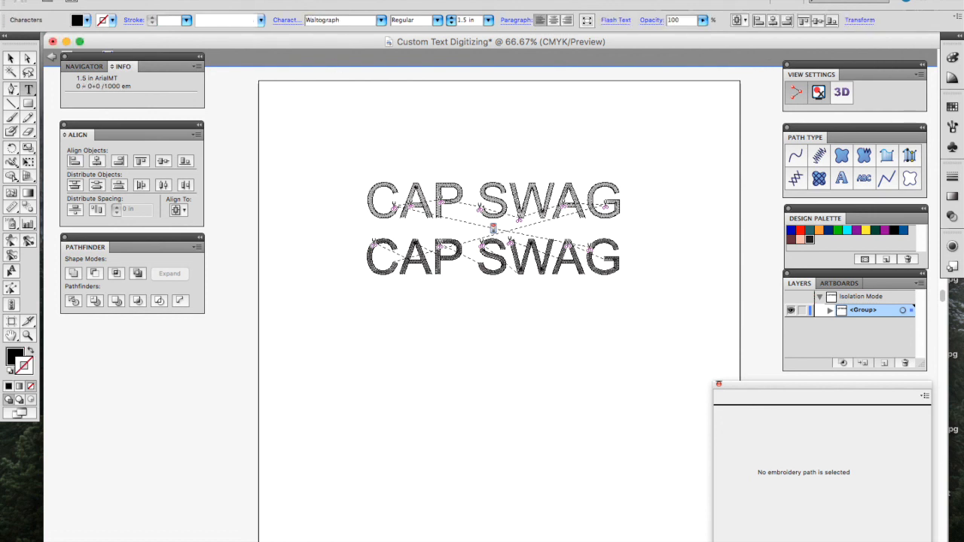
type("WA")
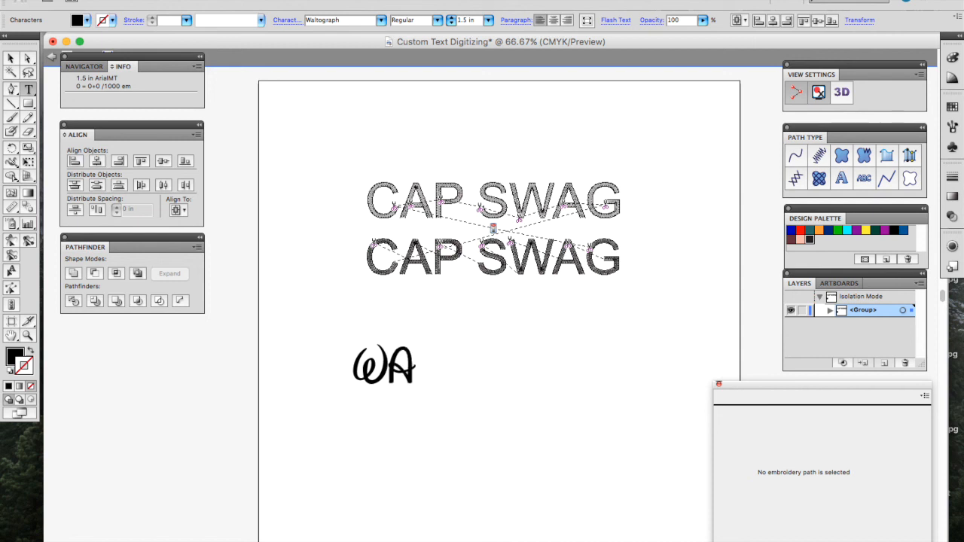
key("BackSpace")
type("a")
key("BackSpace")
type("AL")
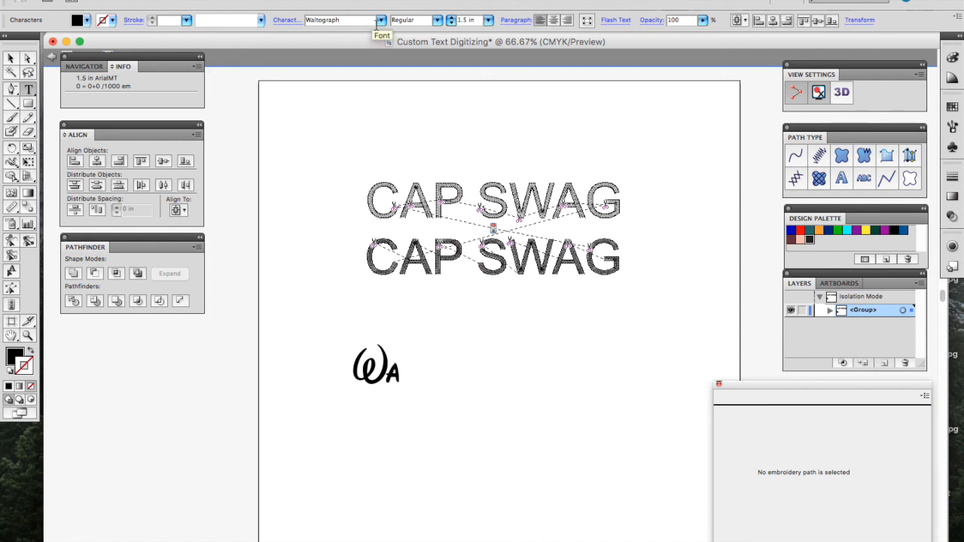
type("T Dis")
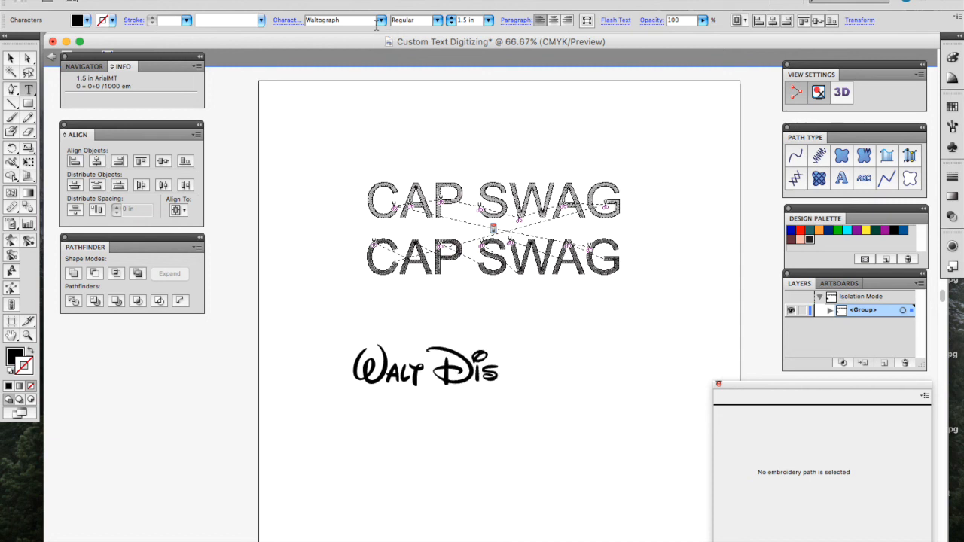
type("ney")
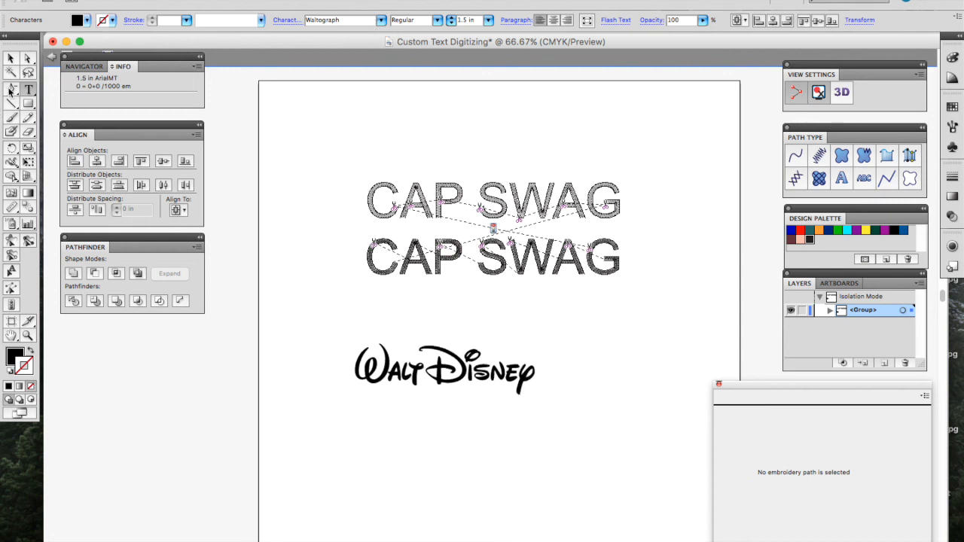
- Expand the Walt Disney text into outlines, then enlarge it to about 9.74 in wide and center it beneath the CAP SWAG lines
left_click(12, 59)
left_click(155, 0)
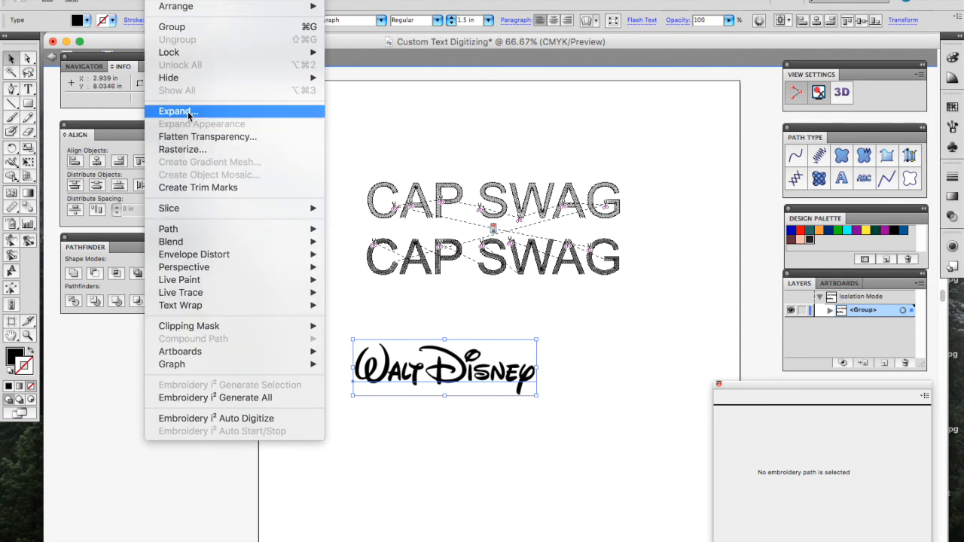
left_click(188, 112)
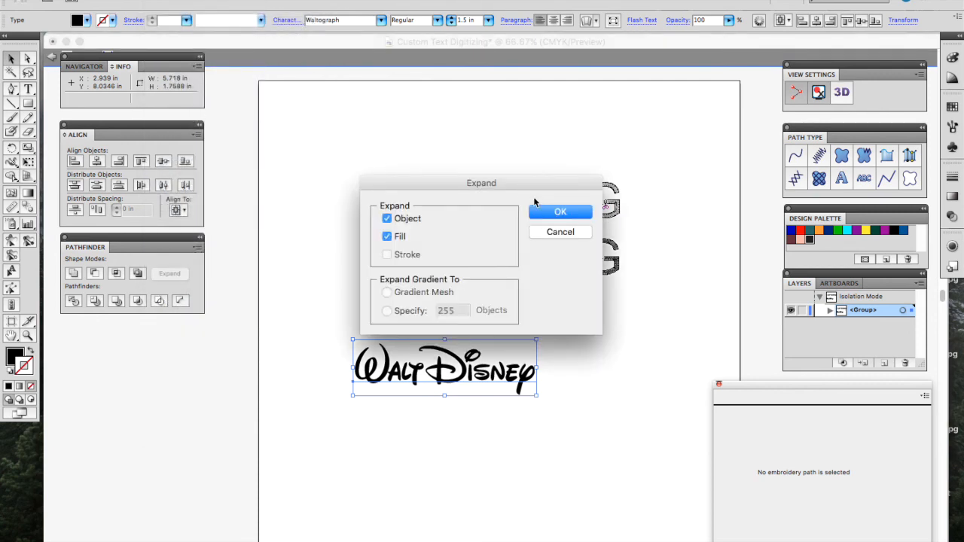
left_click(544, 211)
left_click_drag(538, 344, 669, 306)
left_click_drag(532, 371, 503, 413)
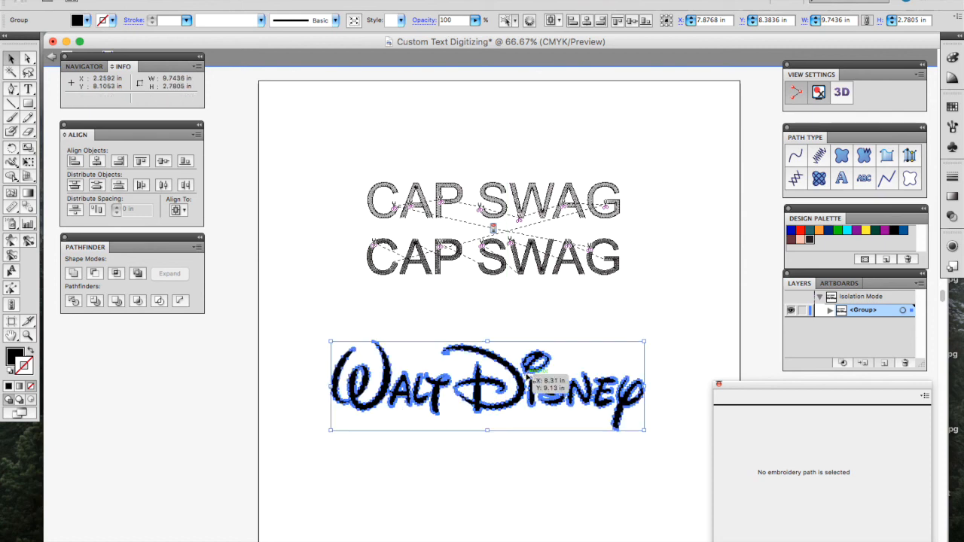
left_click(708, 338)
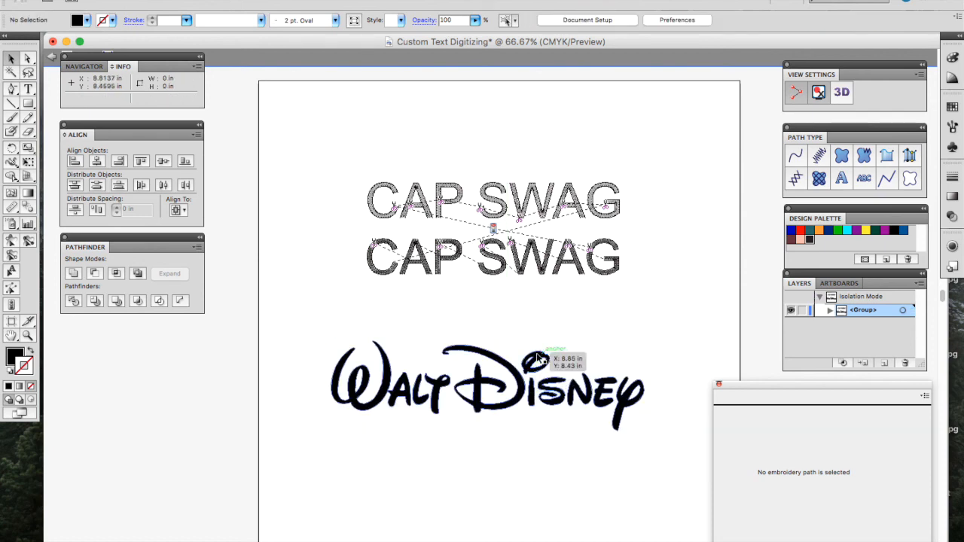
- Exit isolation mode and ungroup the Walt Disney outlines from the lower CAP SWAG lettering
double_click(677, 322)
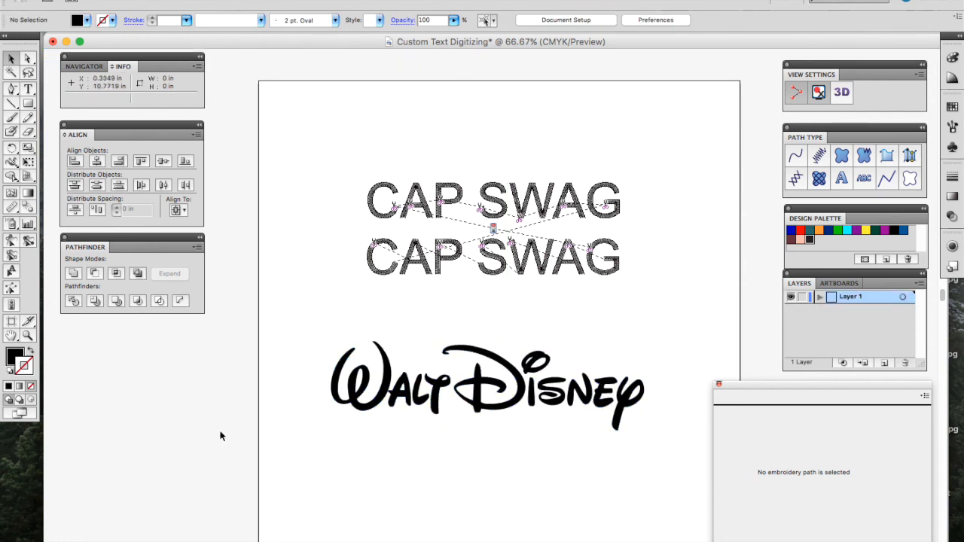
left_click_drag(304, 349, 629, 428)
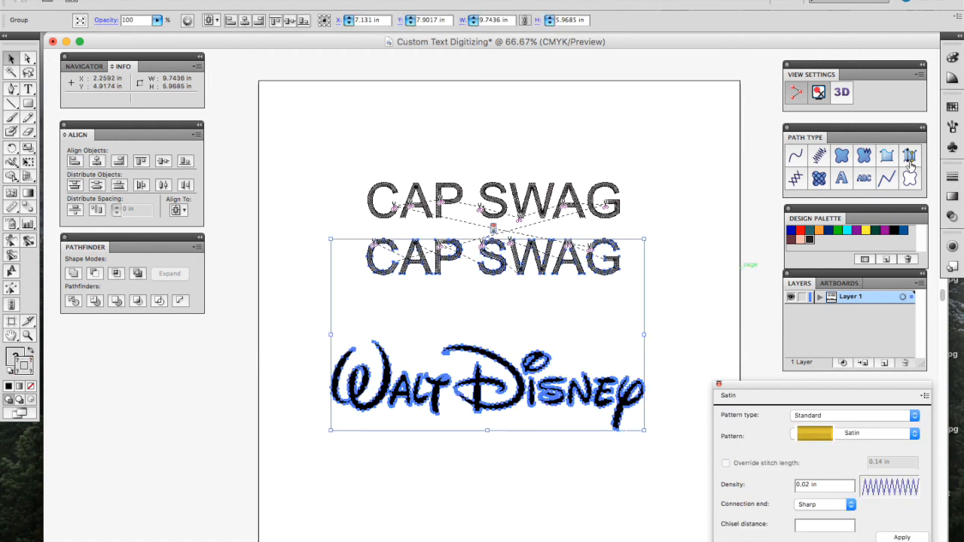
key("super+shift+g")
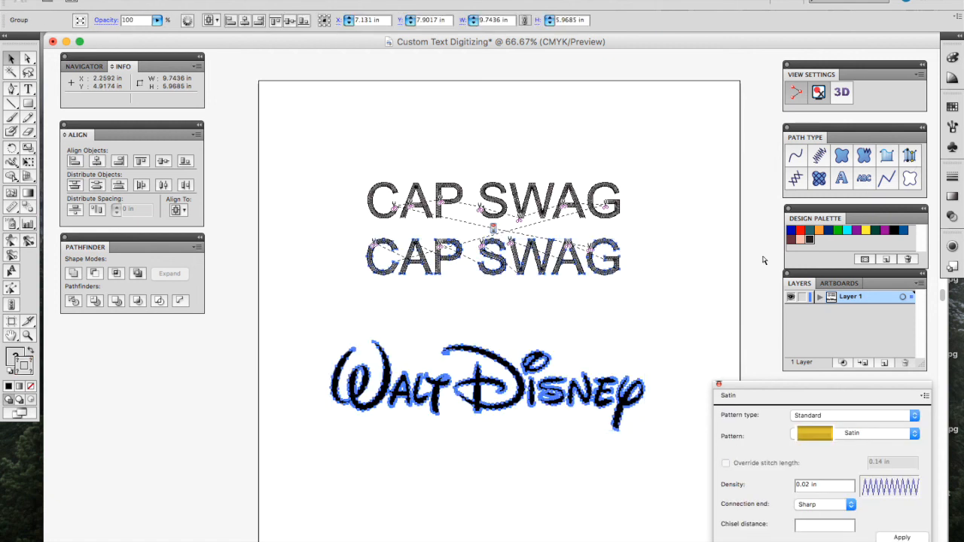
key("super+g")
- Convert the Walt Disney outlines into automatic satin stitches and deselect them
left_click_drag(706, 299, 351, 376)
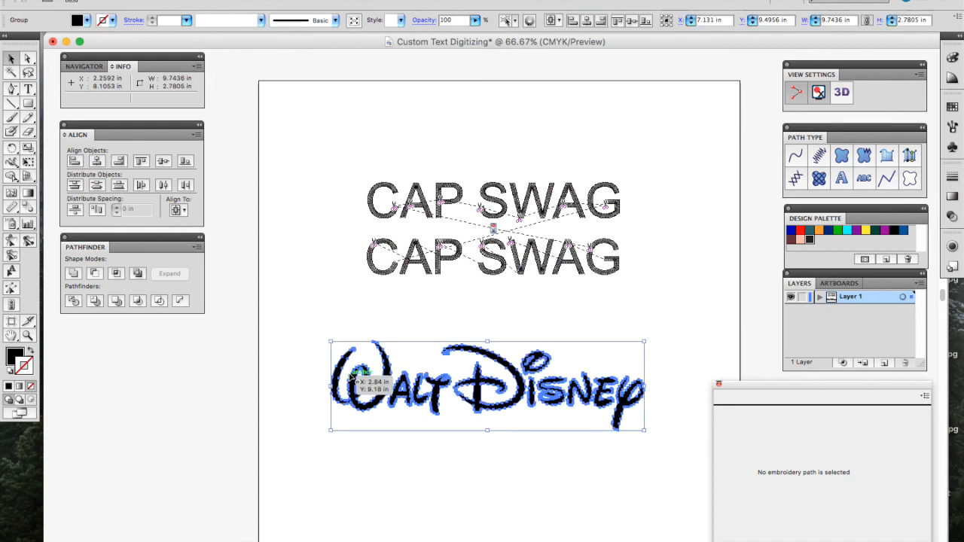
left_click(912, 155)
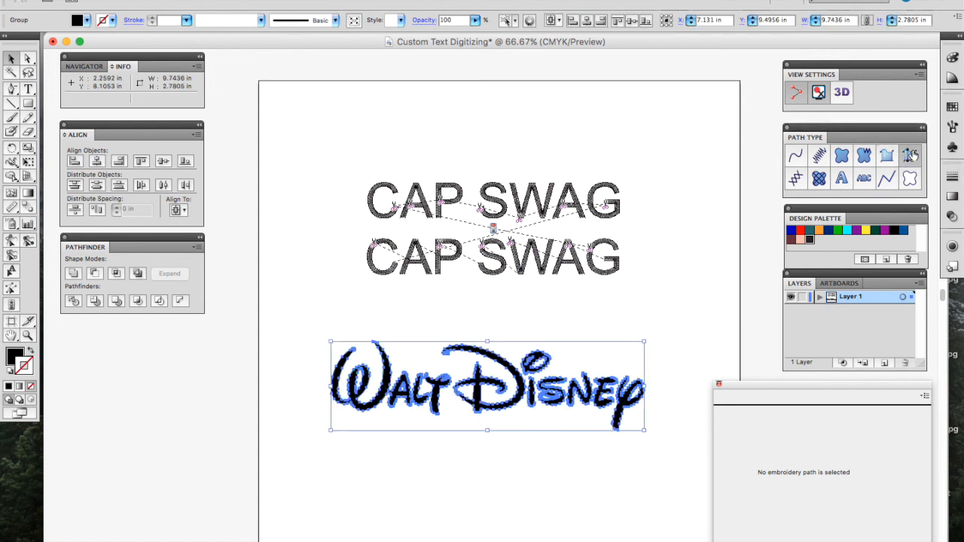
left_click(679, 259)
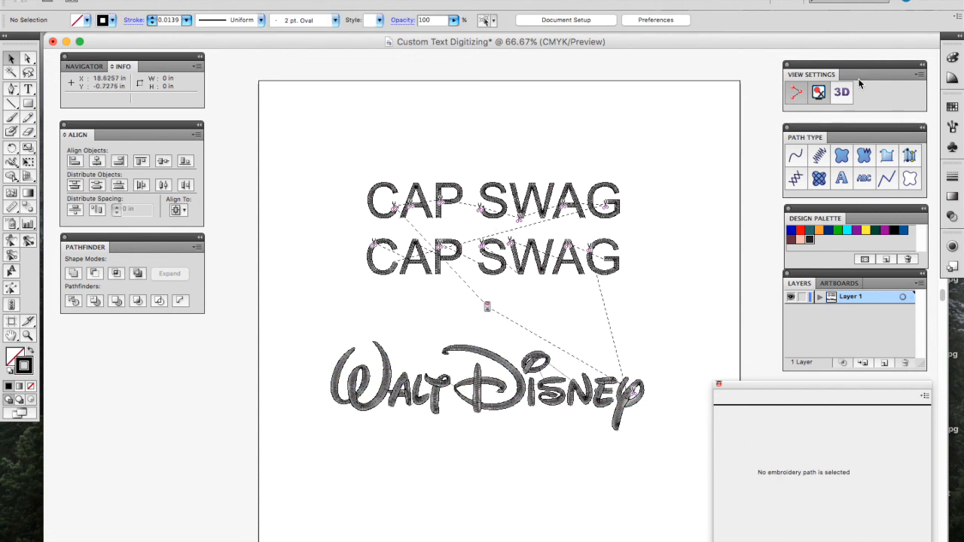
- Preview the two CAP SWAG lines and the Walt Disney satin lettering in 3D
left_click(844, 92)
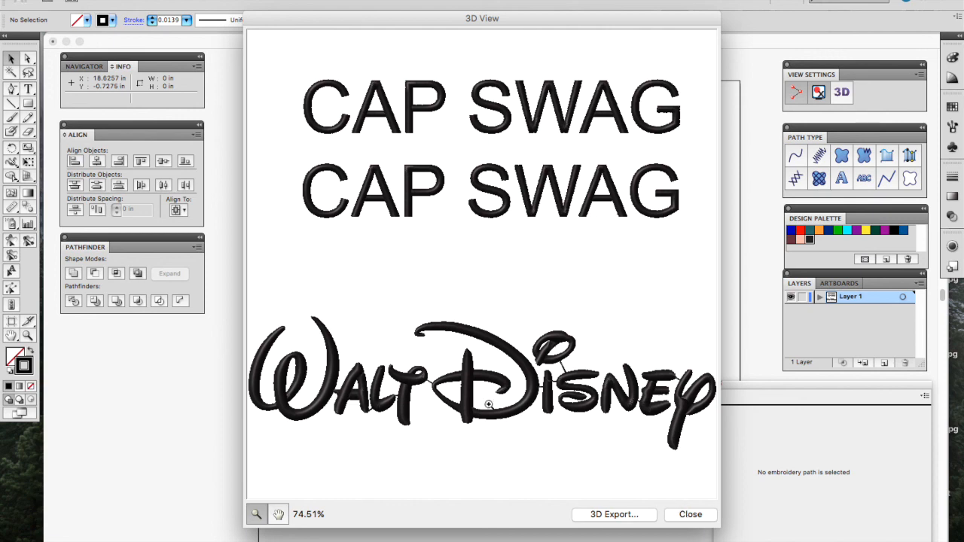
left_click(711, 515)
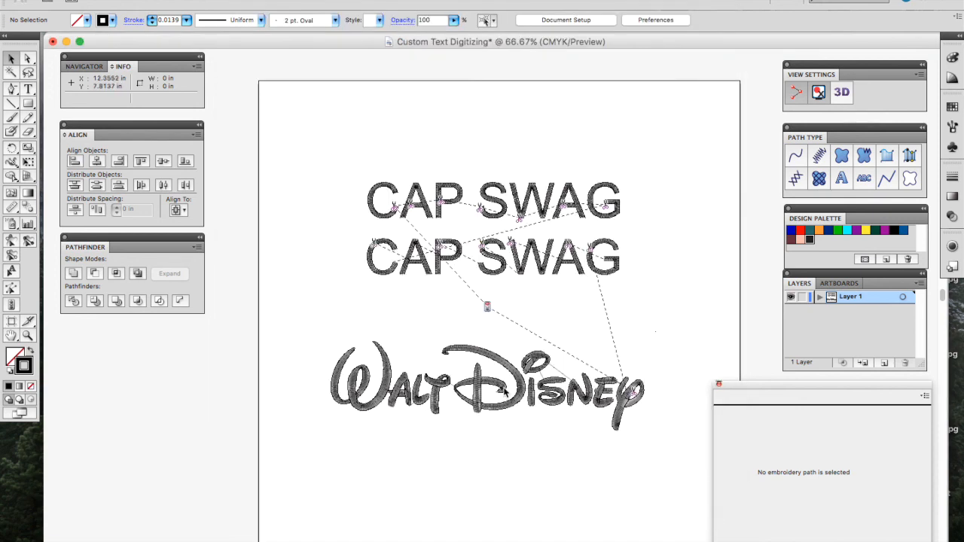
- Set both the start and stop commands of the Walt Disney satin lettering to Trim and apply them
left_click_drag(655, 332, 259, 476)
left_click(925, 397)
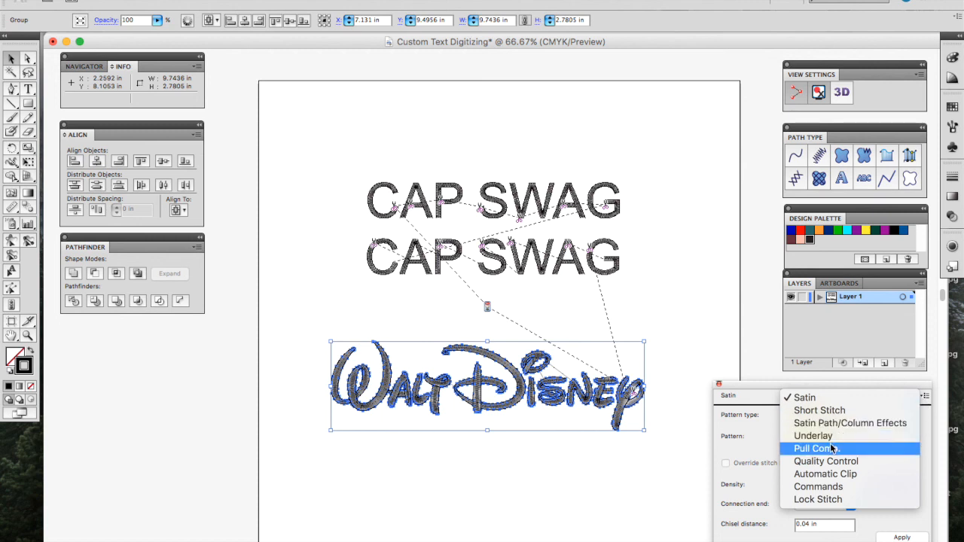
left_click(832, 486)
left_click(838, 439)
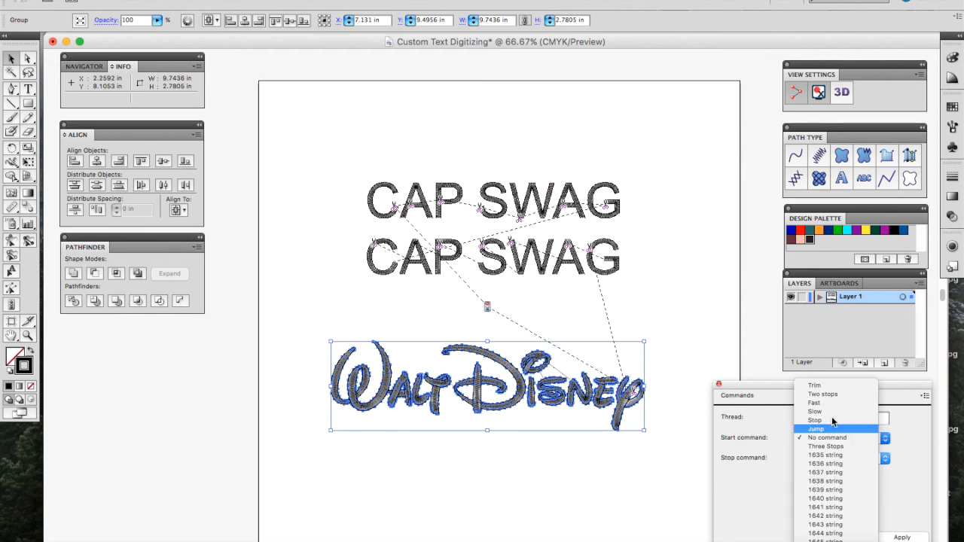
left_click(827, 392)
left_click(836, 455)
left_click(832, 406)
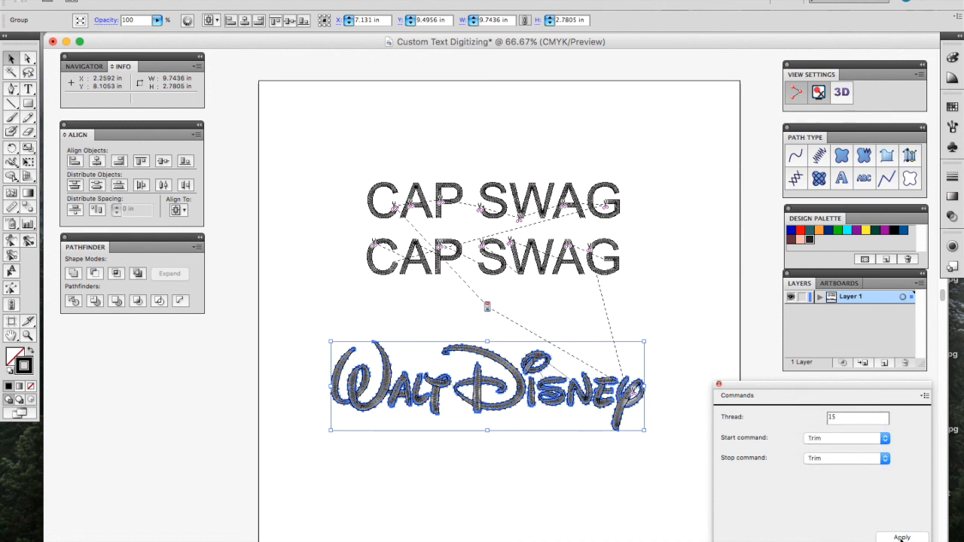
- Check the 3D preview and review the start and stop commands of the Walt Disney lettering, leaving it deselected
left_click(843, 93)
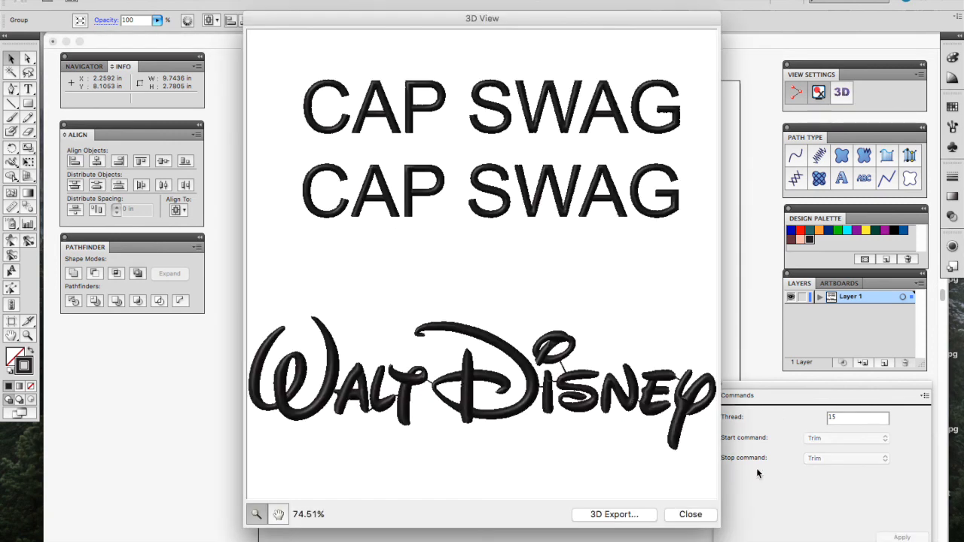
left_click(690, 515)
left_click(440, 382)
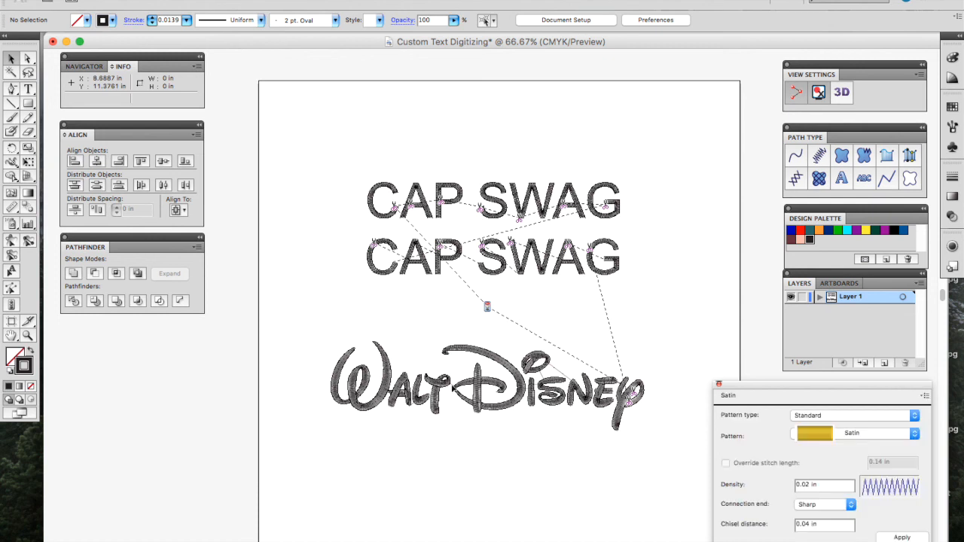
left_click(926, 395)
left_click(828, 488)
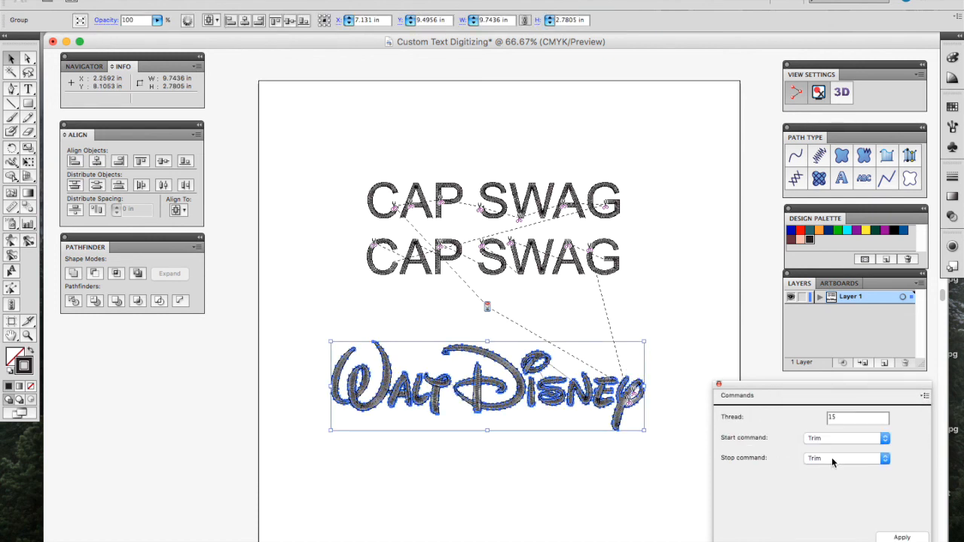
left_click(569, 336)
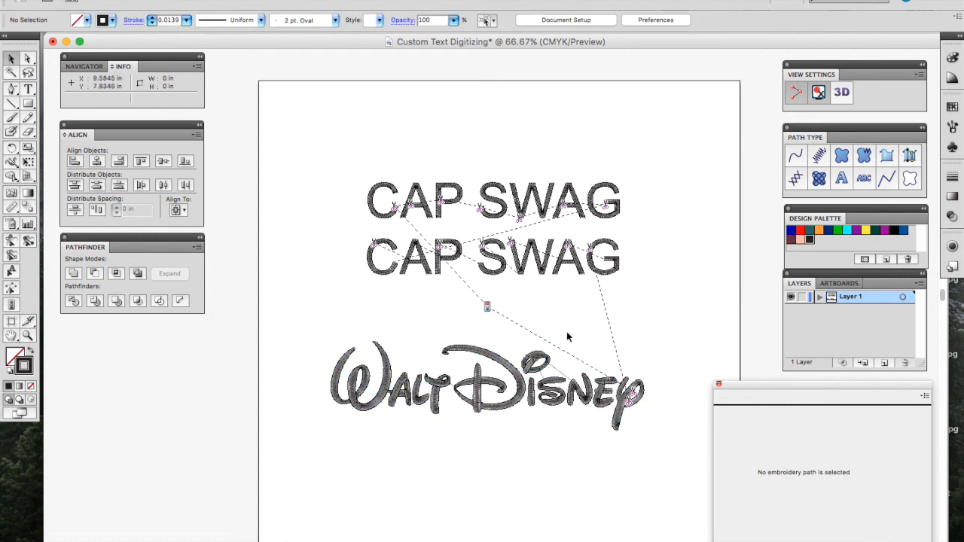
- Try to ungroup the Walt Disney satin object into separate letters in isolation mode, leaving it deselected
double_click(548, 387)
double_click(548, 387)
double_click(548, 387)
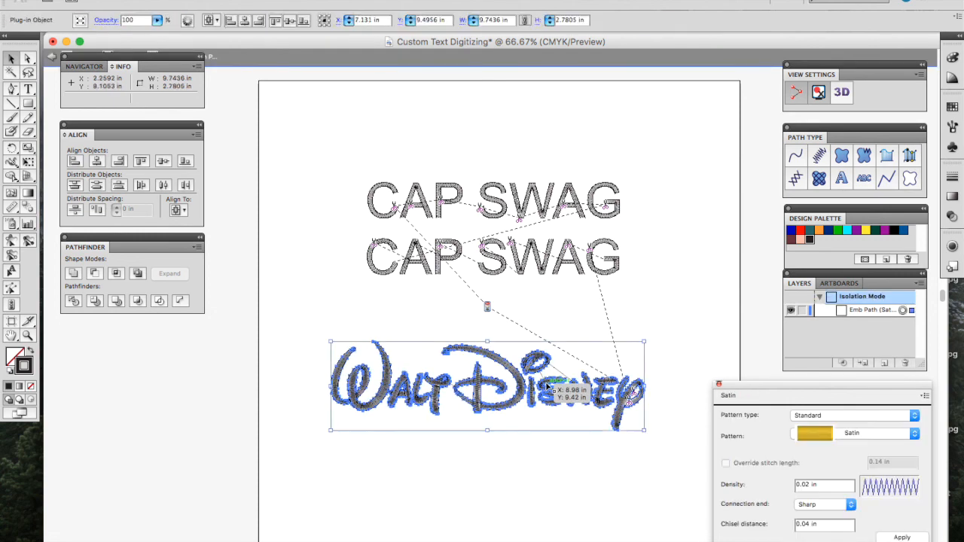
left_click(360, 381)
key("super+shift+g")
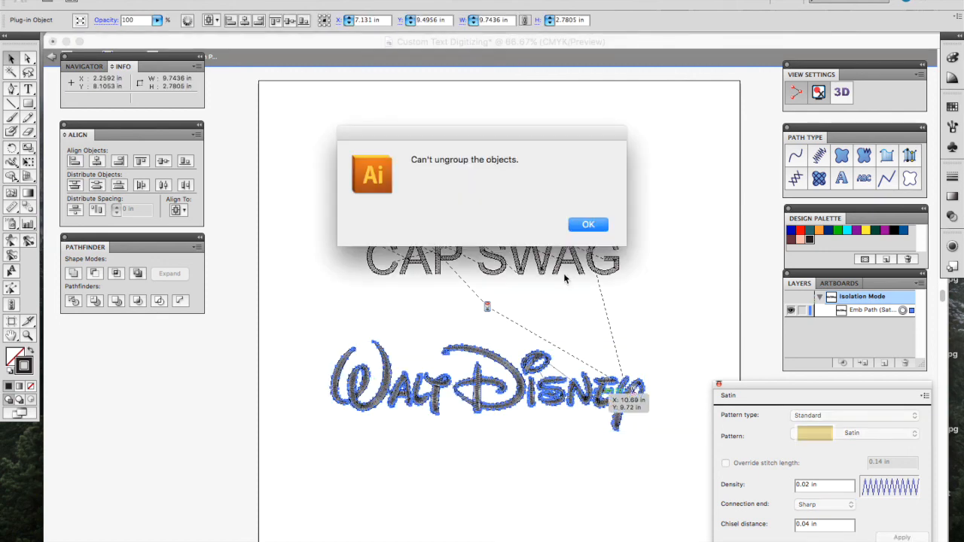
left_click(588, 223)
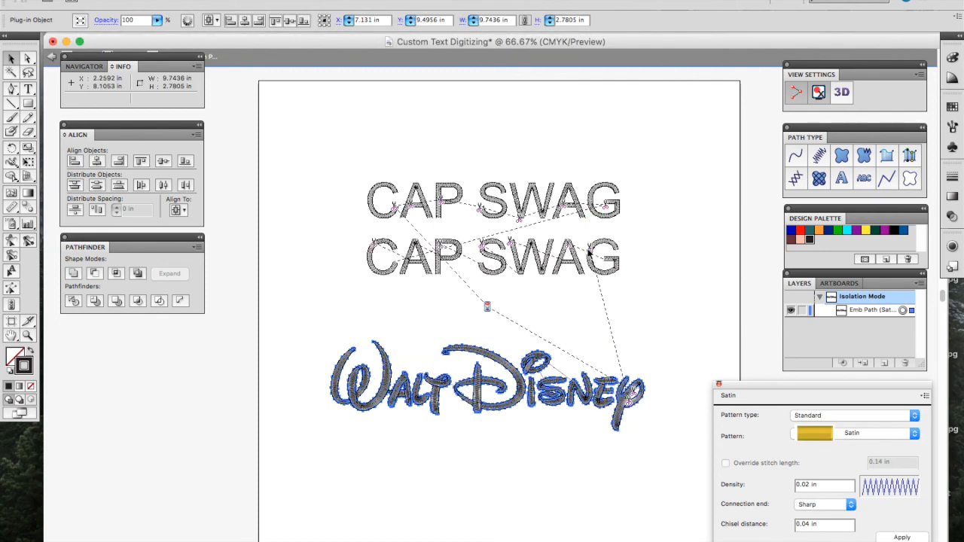
left_click(699, 369)
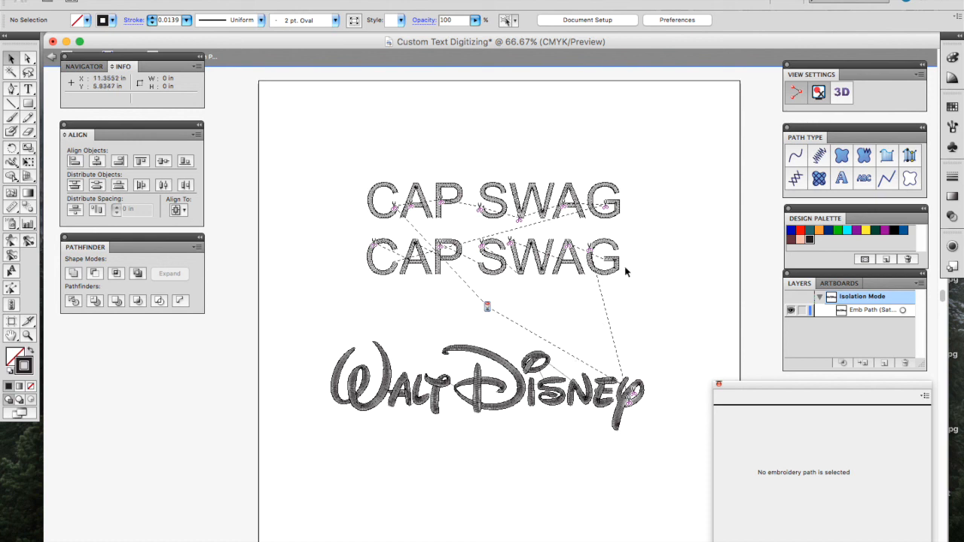
- Inspect the connecting stitches between the Walt Disney letters in the 3D preview
left_click(846, 91)
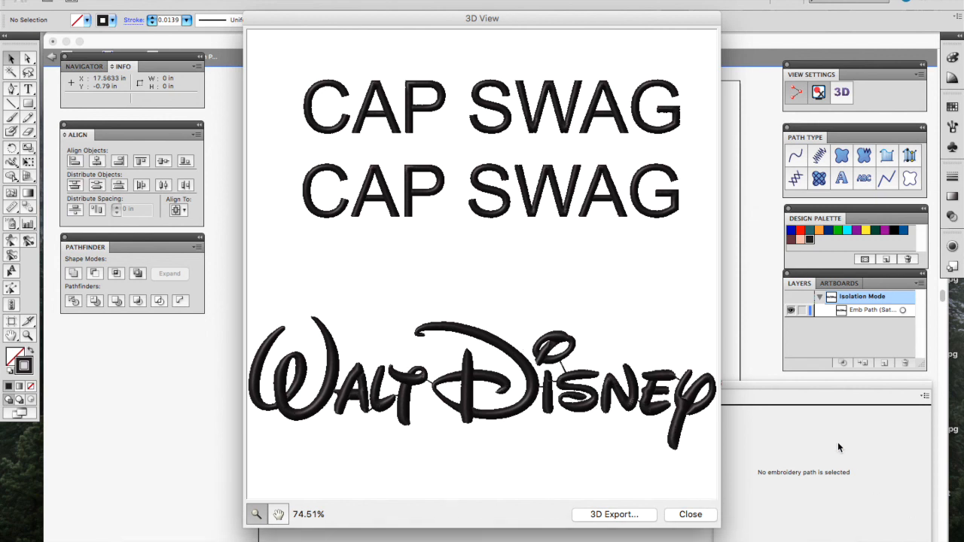
left_click(690, 514)
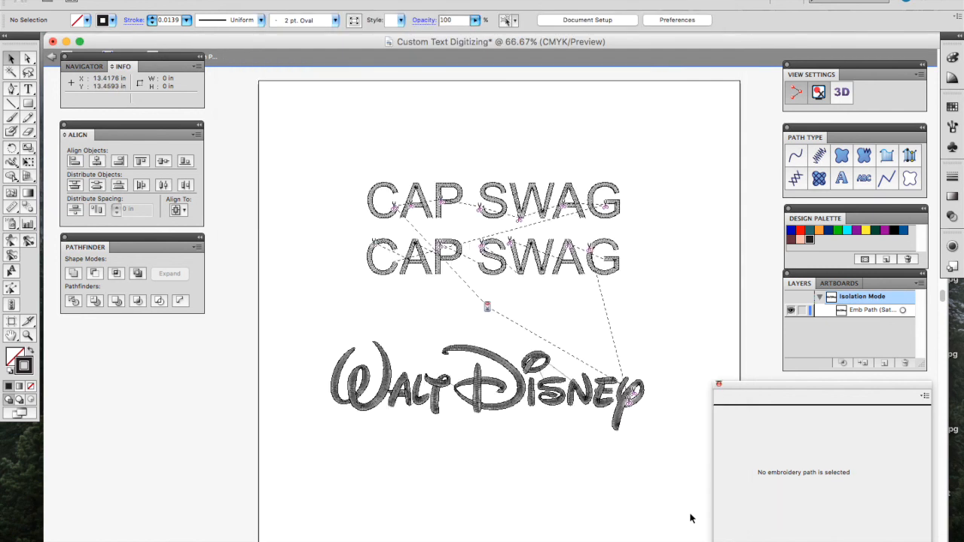